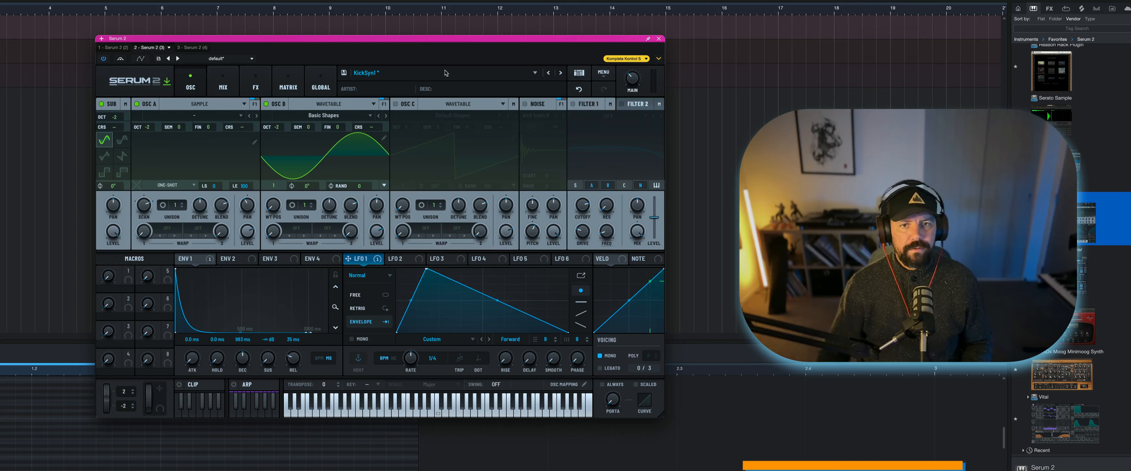
Compare the KickSyn1 sound with oscillator B switched off and back on.
click(266, 104)
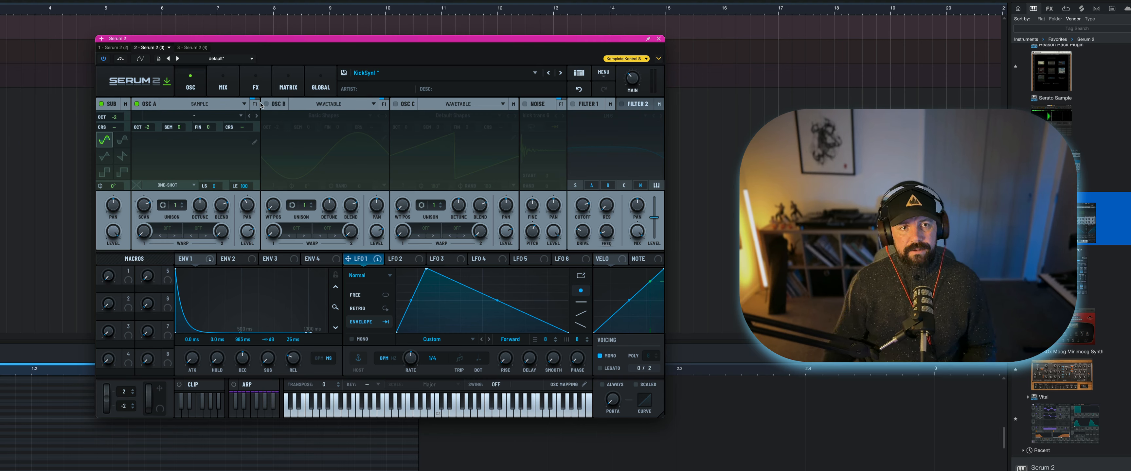
click(266, 104)
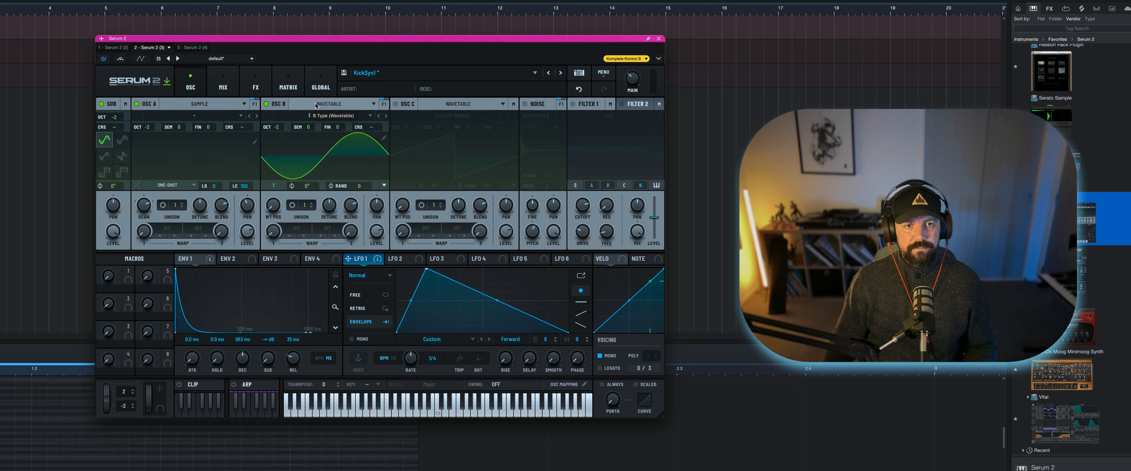
Review the patch's modulation matrix routings, then return to the oscillators and zoom the Env 1 display to inspect its decay.
click(288, 81)
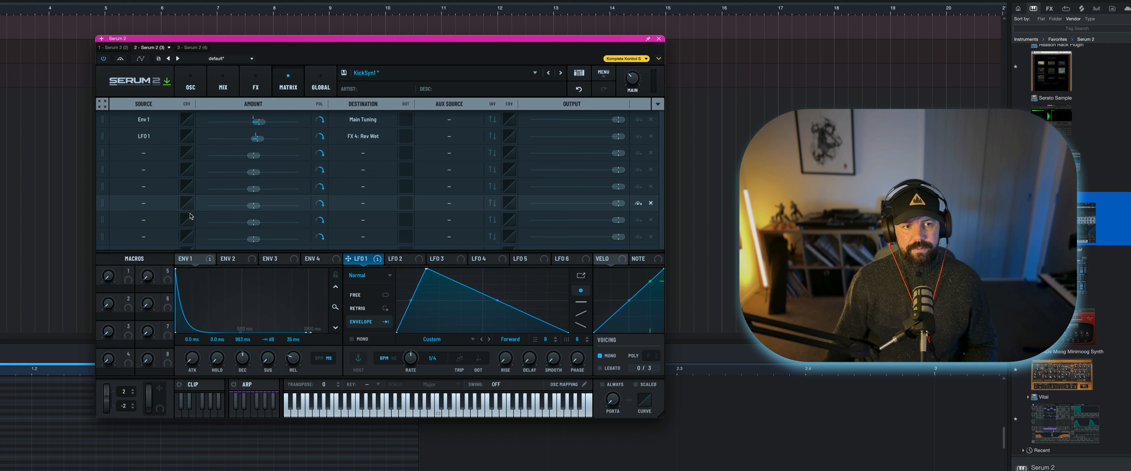
mouse_move(335, 307)
mouse_down()
mouse_move(337, 330)
mouse_move(335, 307)
mouse_up()
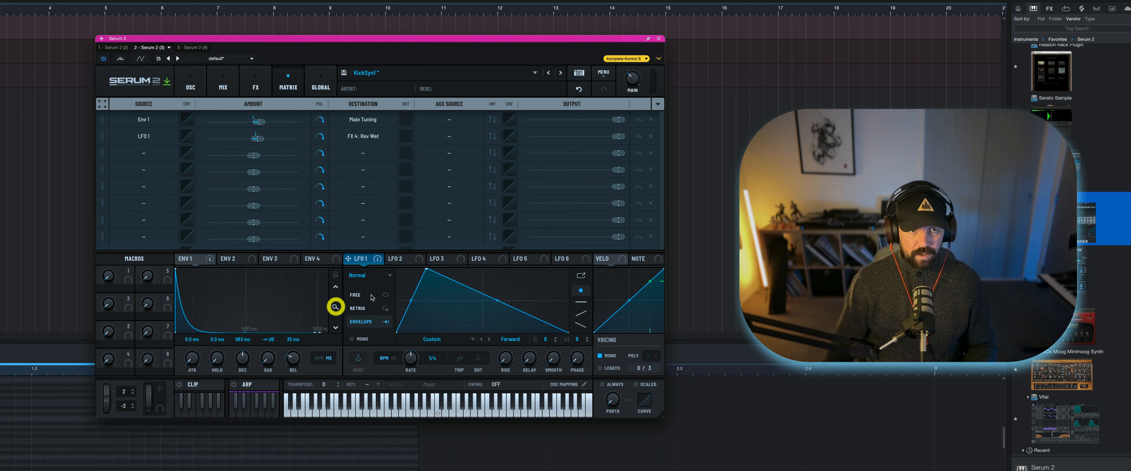
click(189, 86)
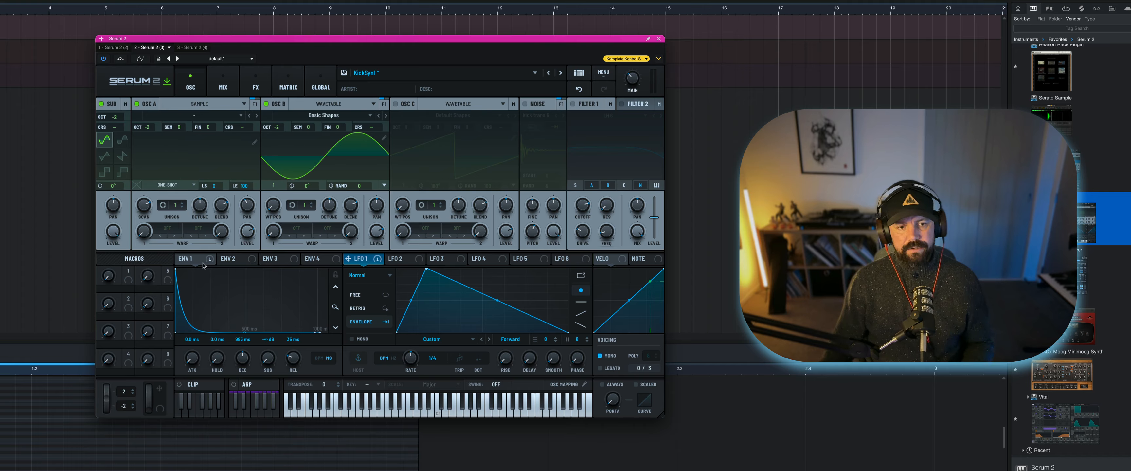
mouse_move(335, 307)
mouse_down()
mouse_move(335, 316)
mouse_move(333, 298)
mouse_up()
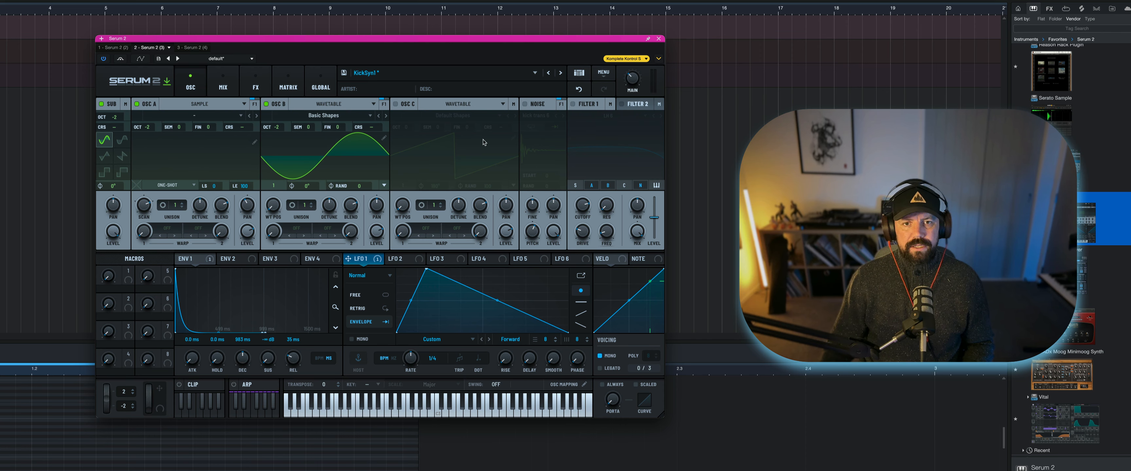
Enable the noise oscillator and Filter 1 in the kick patch.
click(525, 104)
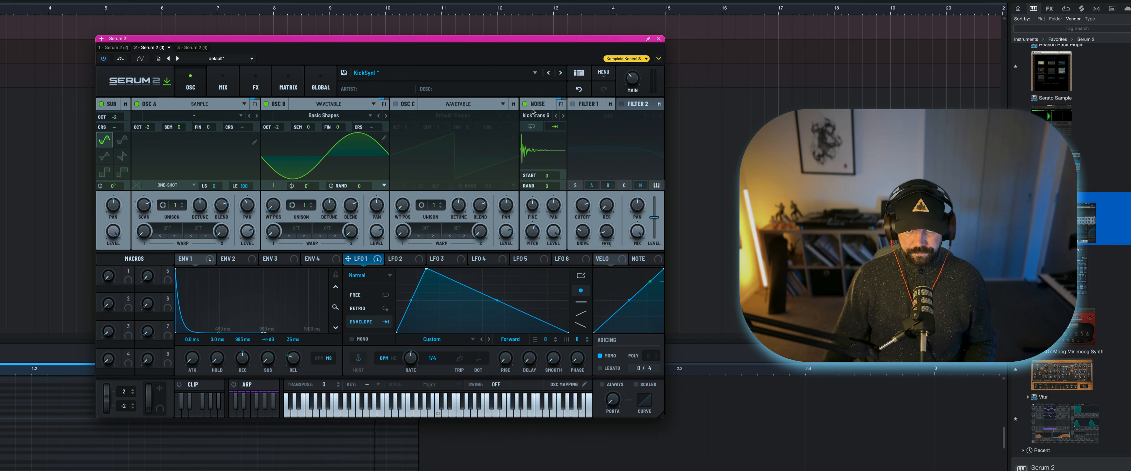
click(572, 105)
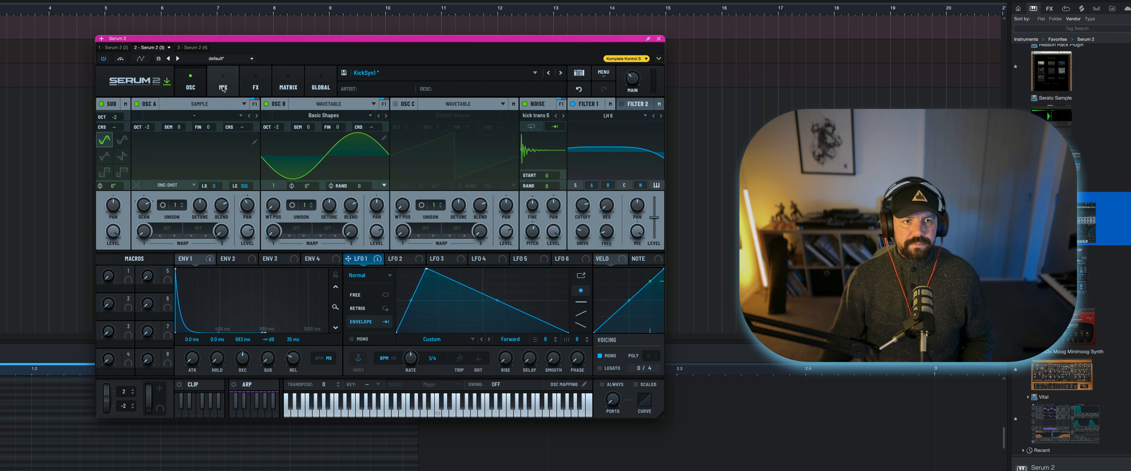
Enable the Distortion and Filter effects in the main FX chain, toggling the Filter to compare its sound.
click(265, 87)
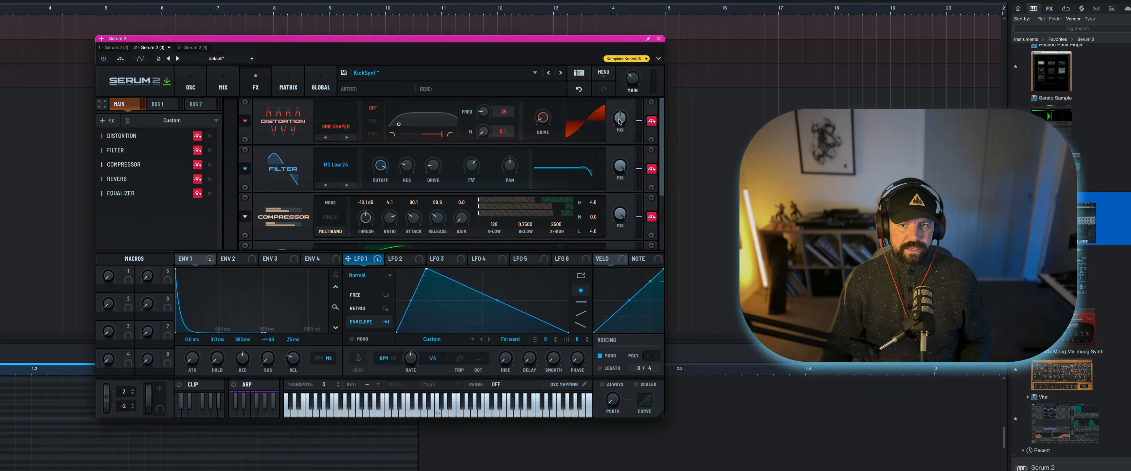
click(651, 121)
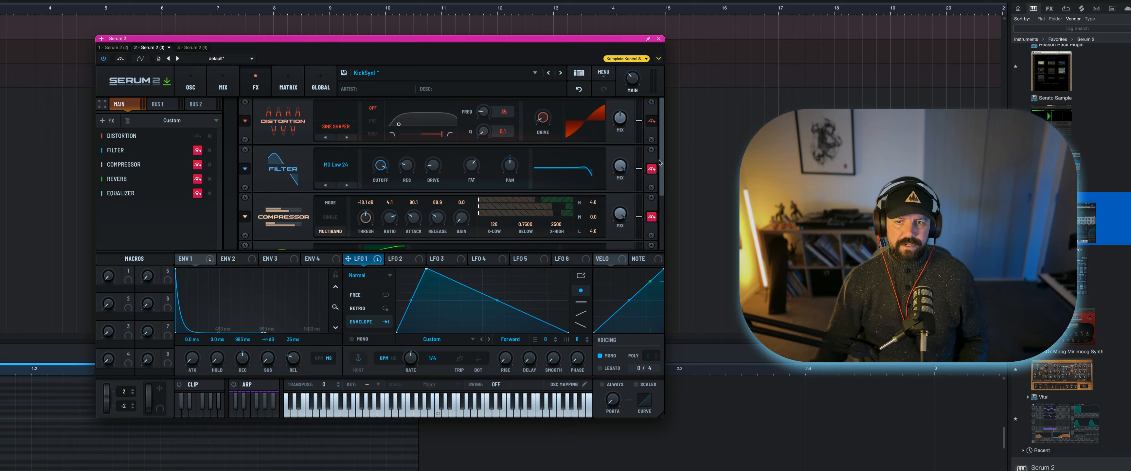
click(652, 168)
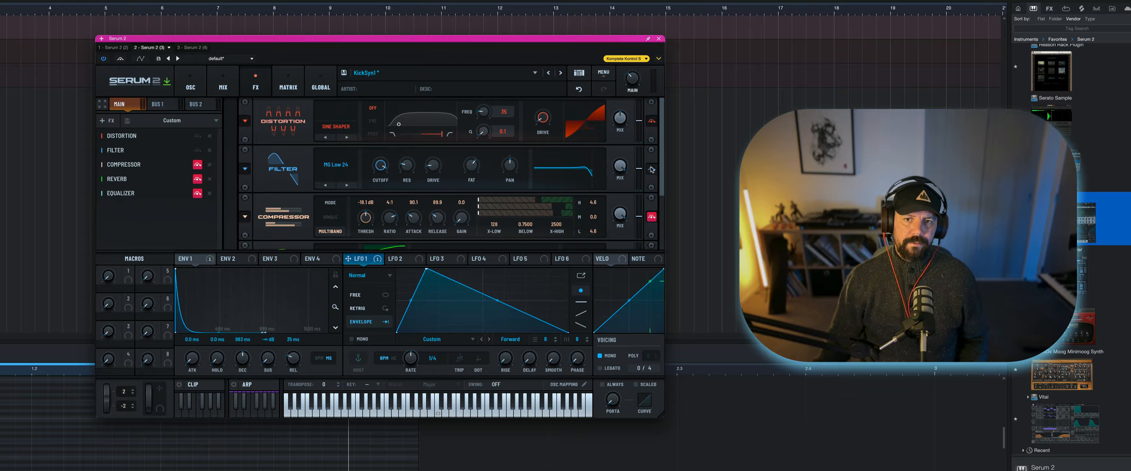
click(652, 169)
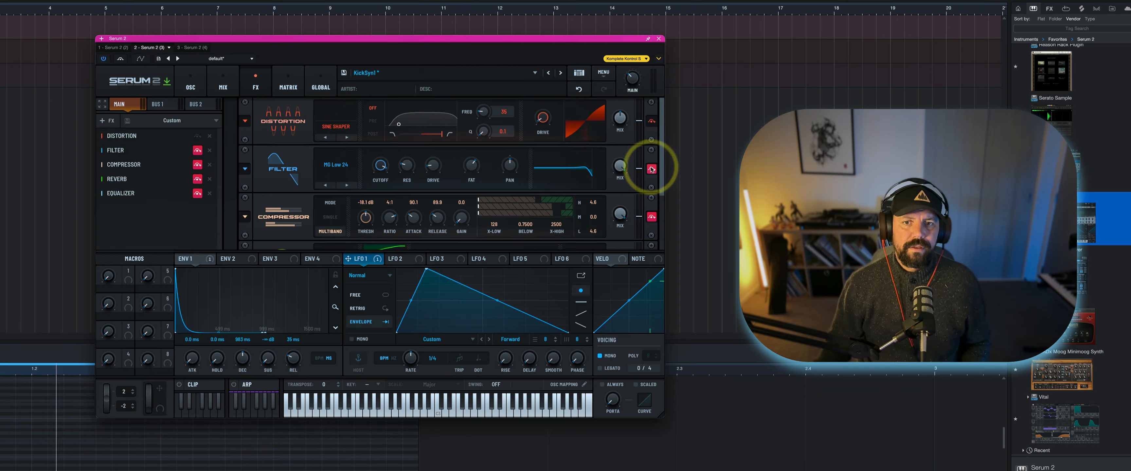
click(652, 169)
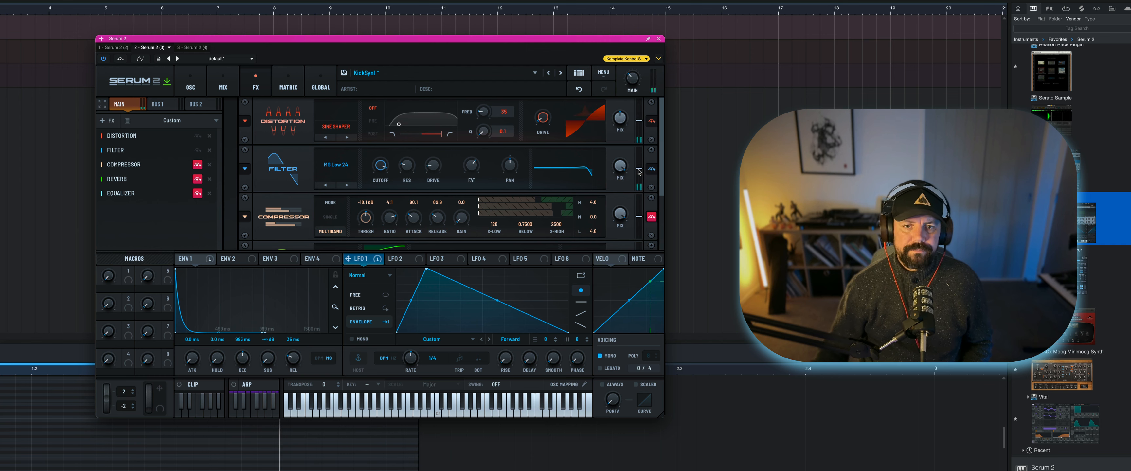
Enable the multiband Compressor in the main FX chain.
scroll(657, 181, down, 2)
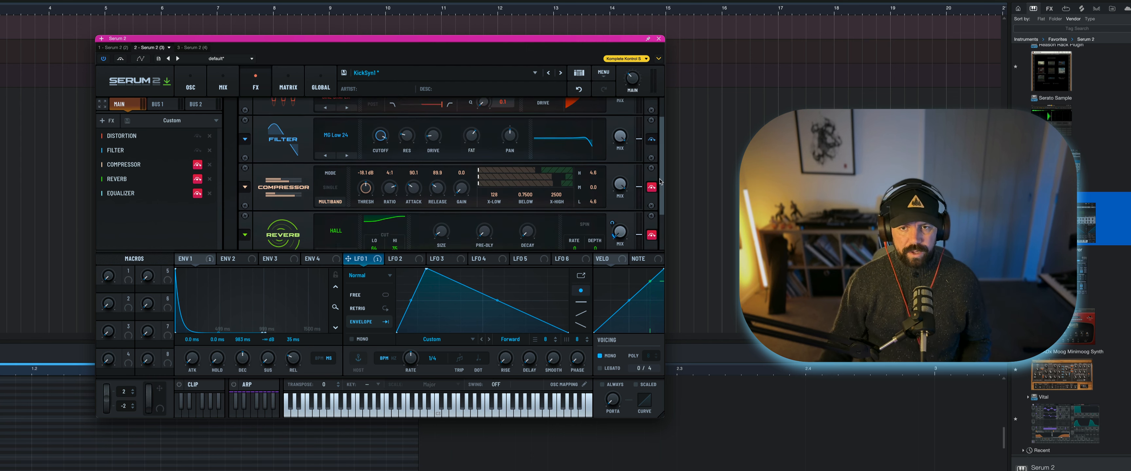
drag(659, 182, 660, 182)
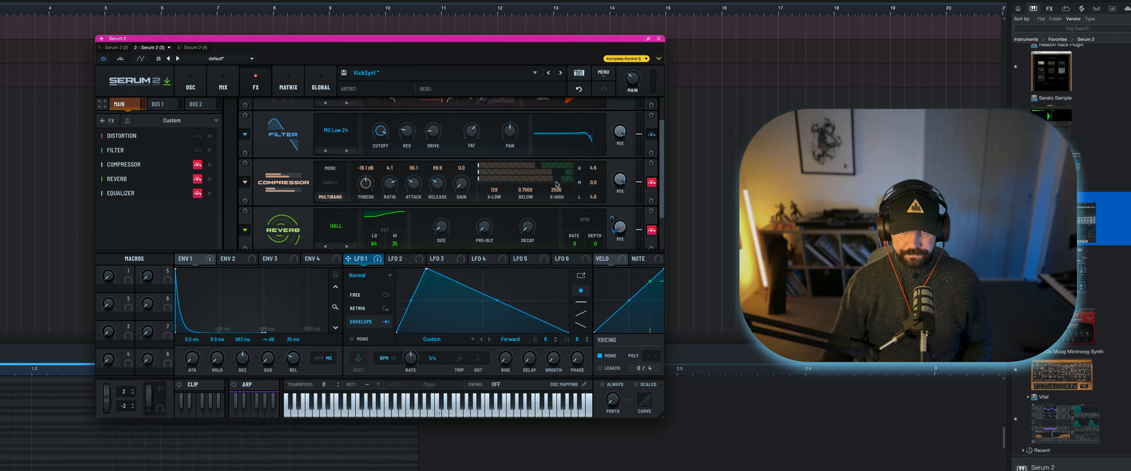
click(652, 183)
click(652, 183)
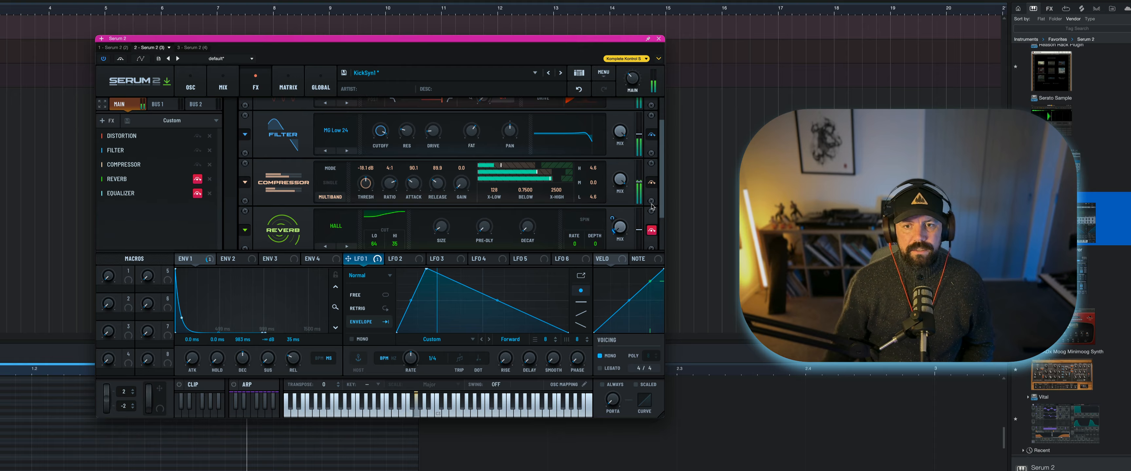
Audition the Reverb effect, check the LFO 1 modulation on its mix, and bypass the Reverb again.
scroll(660, 215, down, 2)
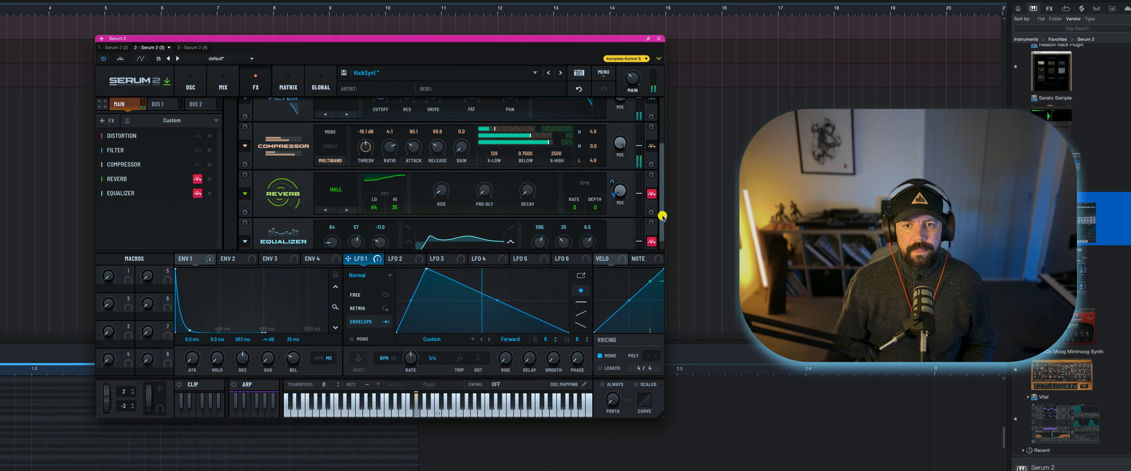
click(662, 214)
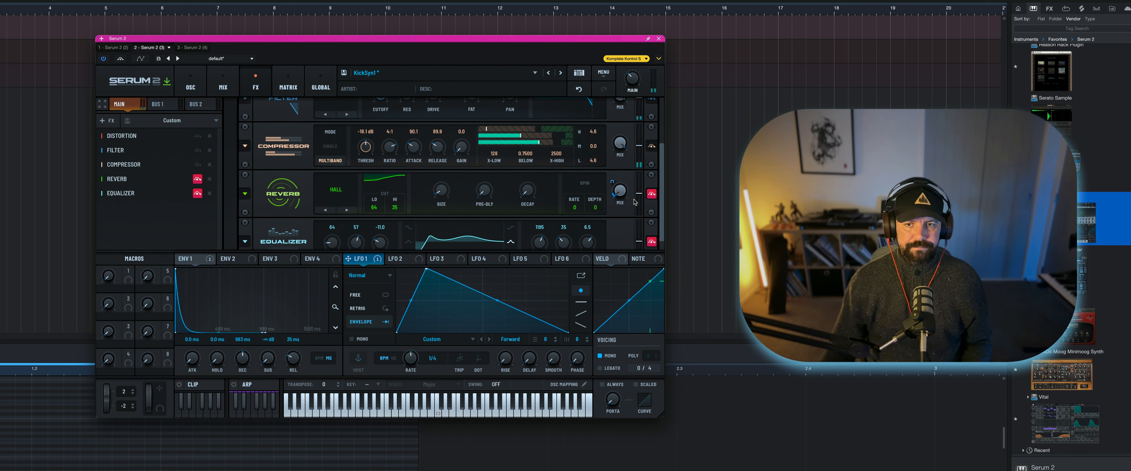
click(652, 194)
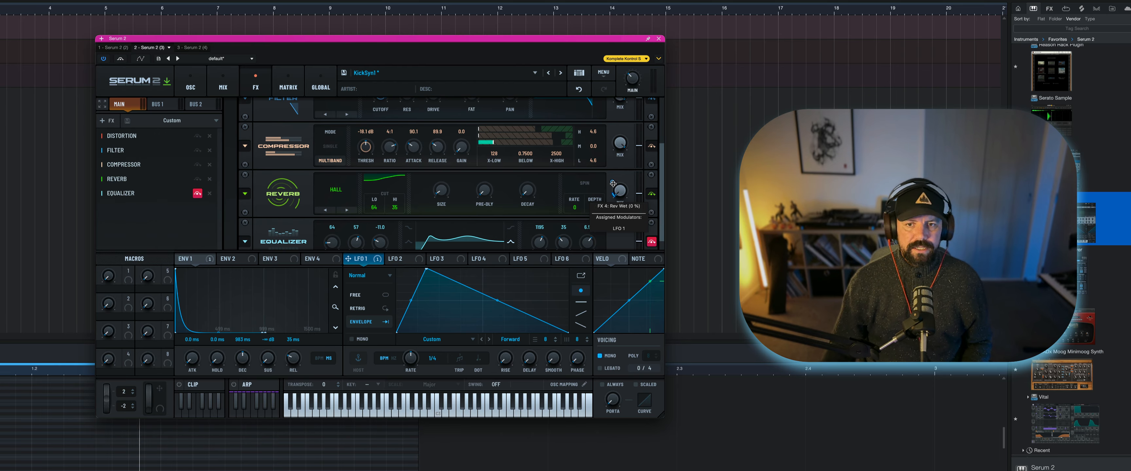
mouse_move(613, 183)
mouse_down()
mouse_move(613, 170)
mouse_move(613, 184)
mouse_up()
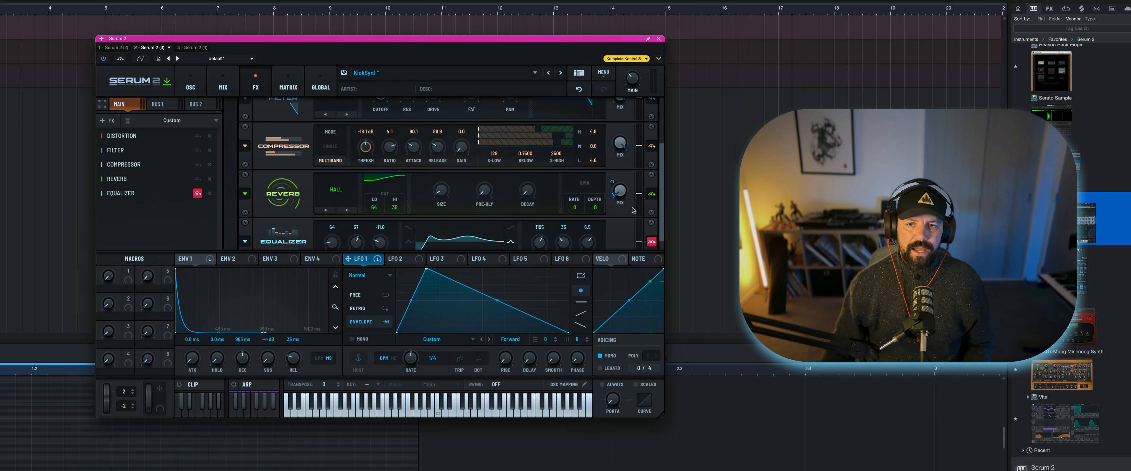
click(651, 194)
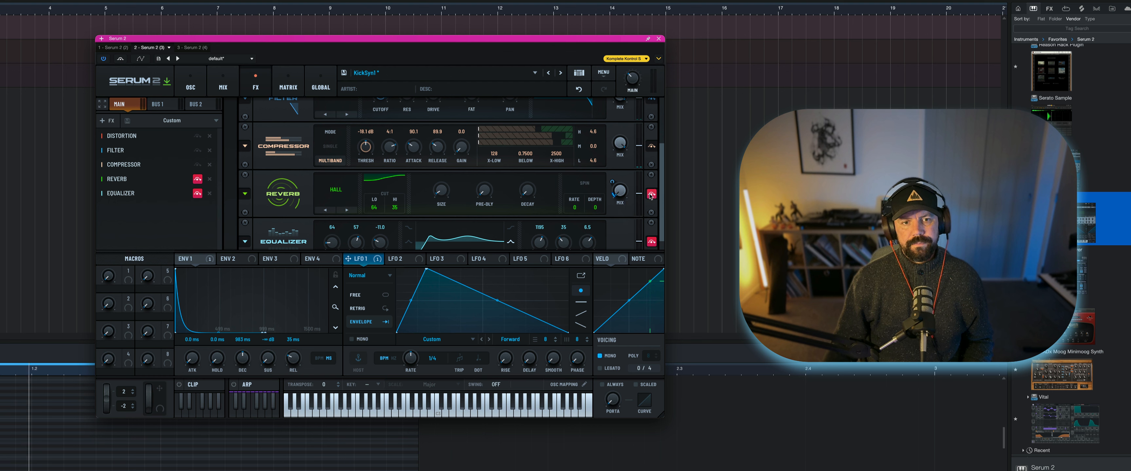
Enable the Equalizer in the main FX chain, comparing the kick with it bypassed and active.
drag(662, 194, 661, 205)
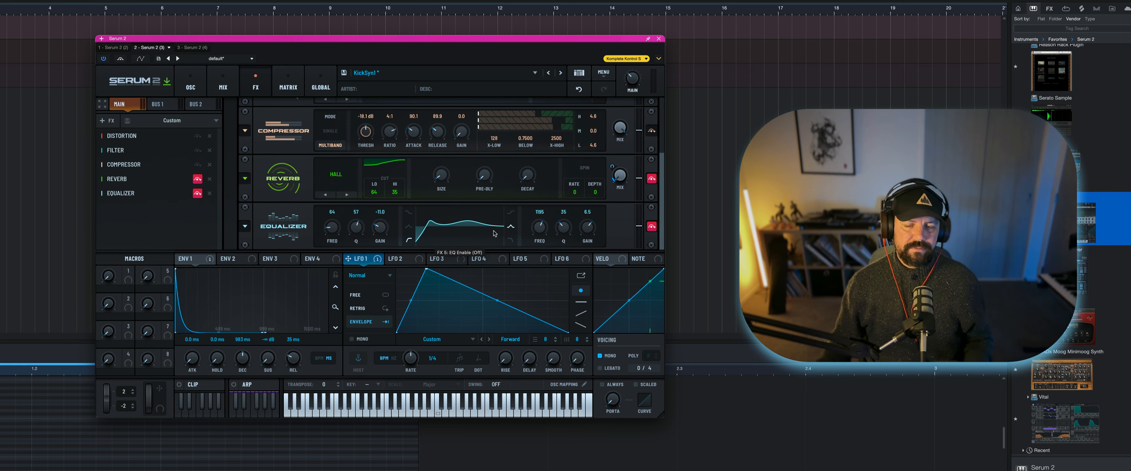
click(653, 226)
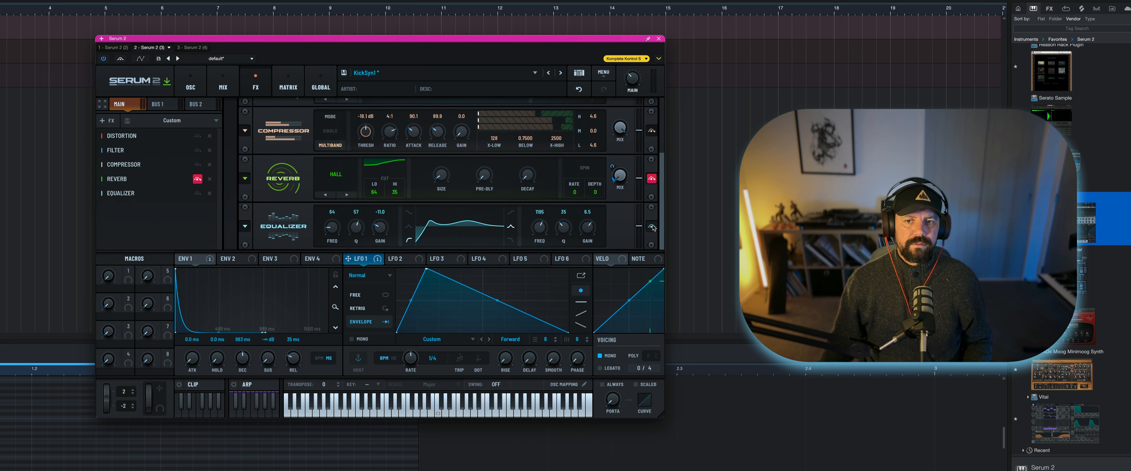
click(653, 226)
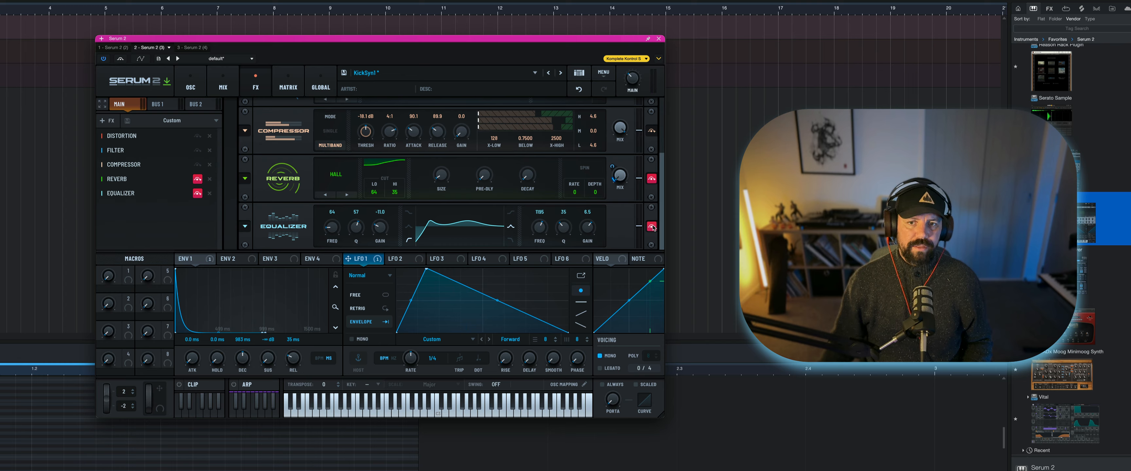
click(652, 226)
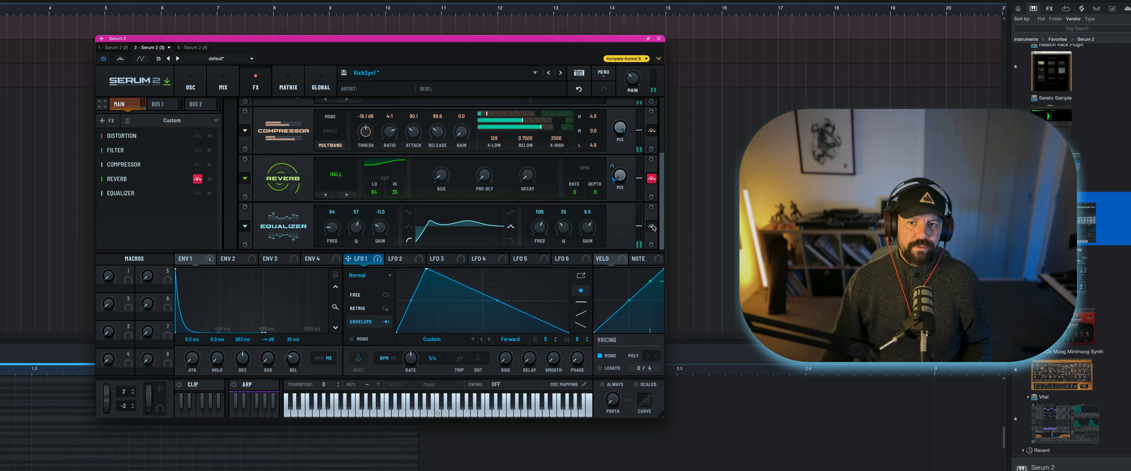
click(662, 215)
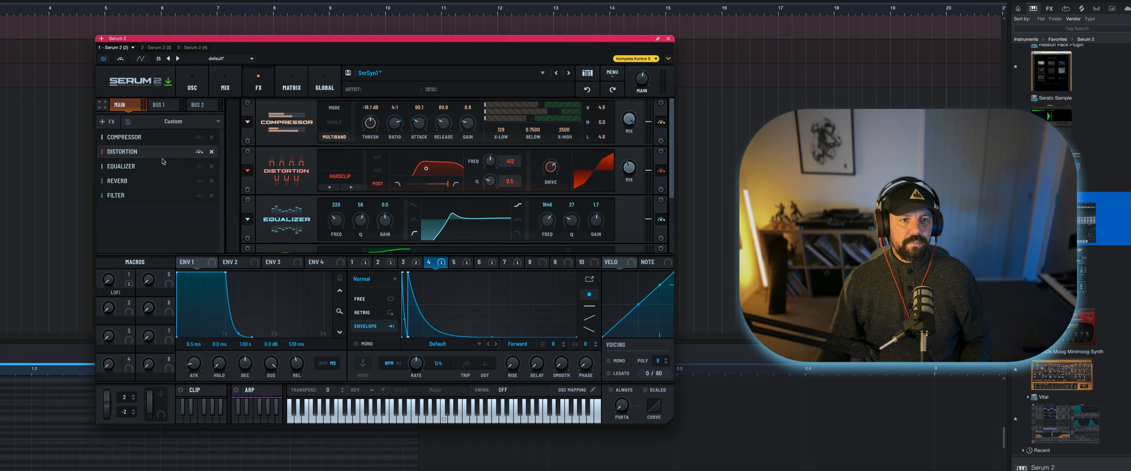
Bypass the Compressor, Distortion, Equalizer, Reverb and Filter effects in the SnrSyn1 patch.
click(199, 137)
click(199, 151)
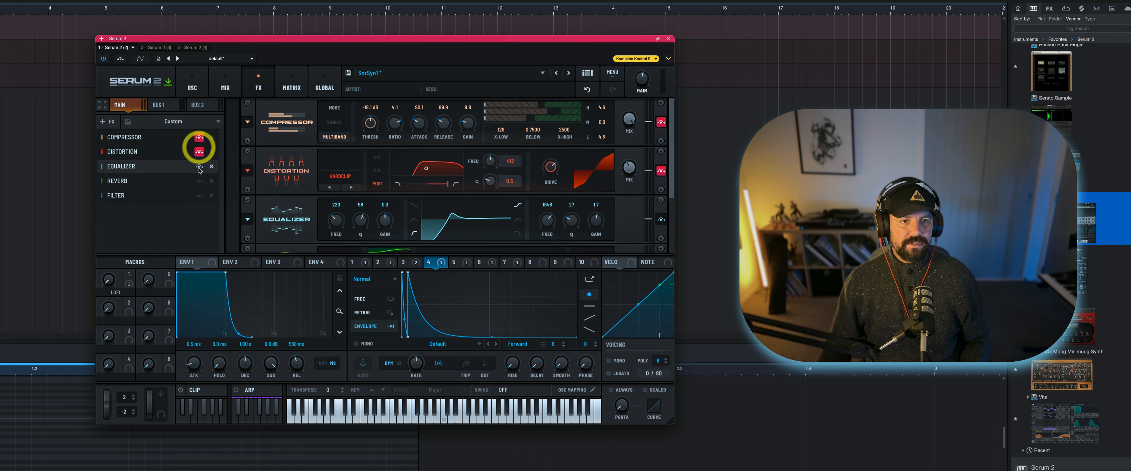
click(199, 166)
click(199, 181)
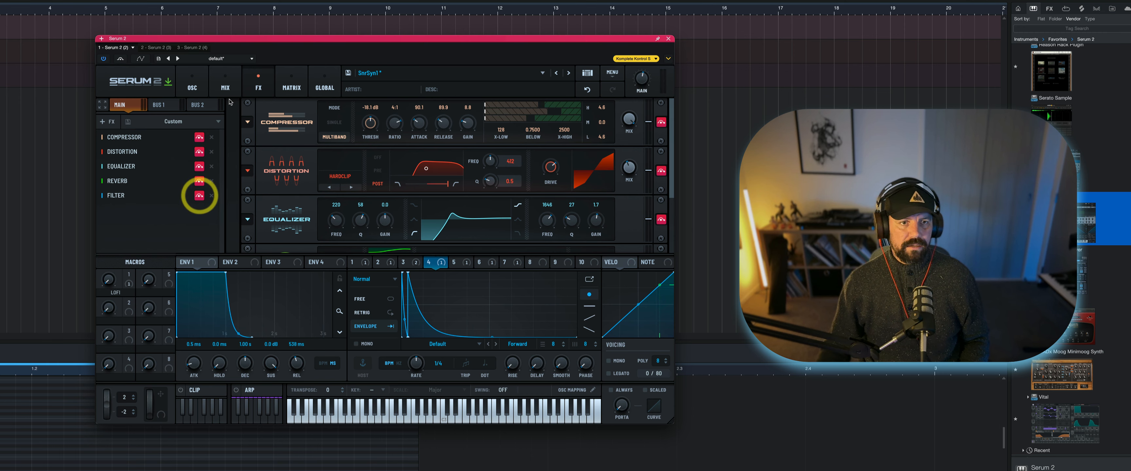
Switch off the noise oscillator, Filter 1, and oscillators B and A so only the sub oscillator plays.
click(199, 96)
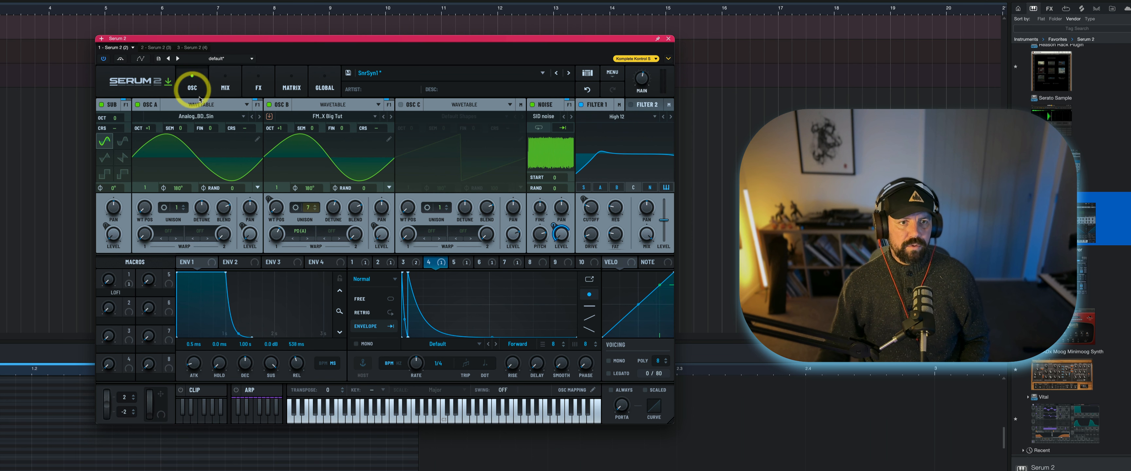
click(532, 105)
click(581, 105)
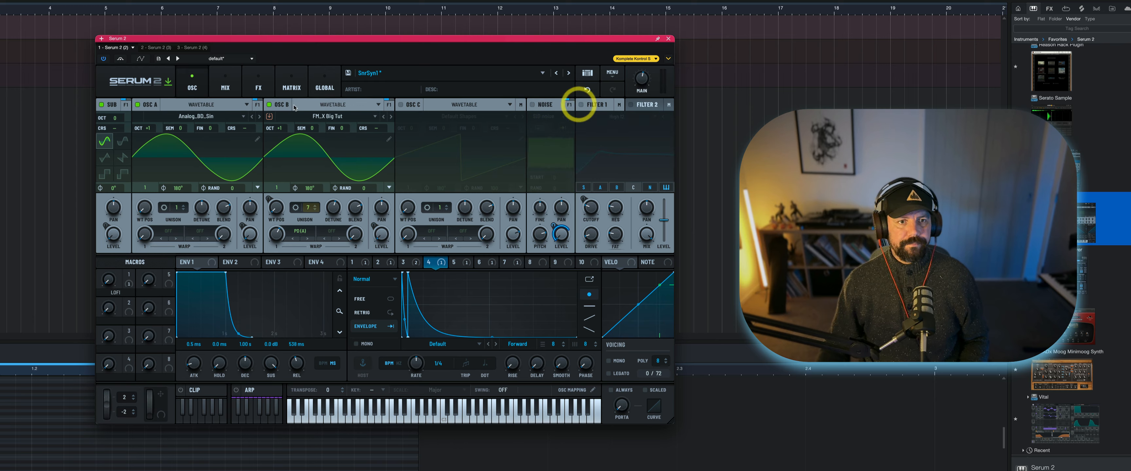
click(269, 104)
click(137, 104)
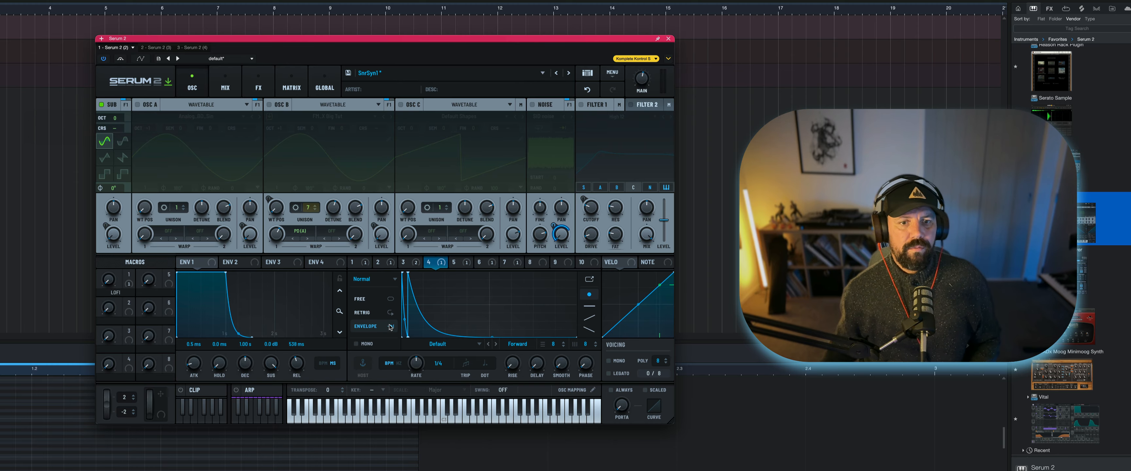
Examine LFO 1, which modulates the sub level, and the shapes of Env 4 through Env 1.
click(352, 261)
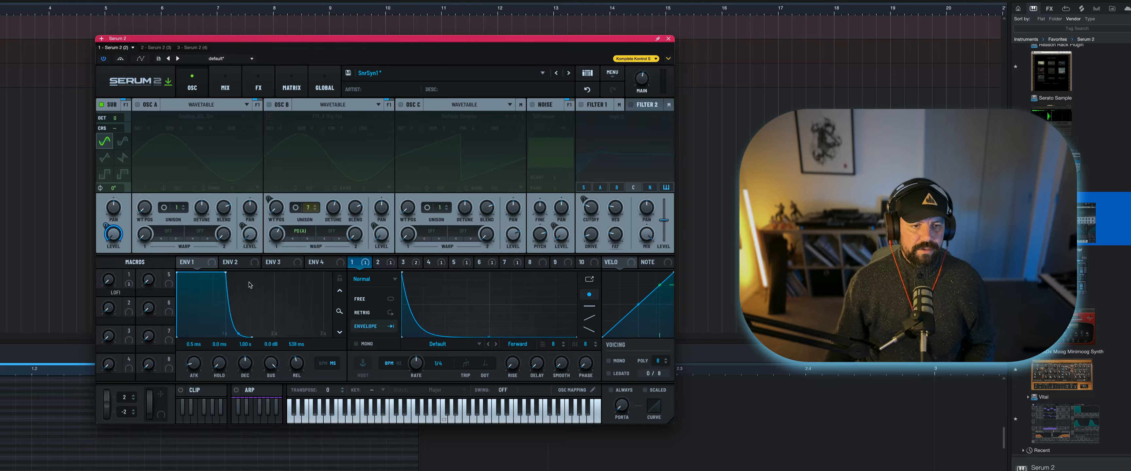
click(319, 263)
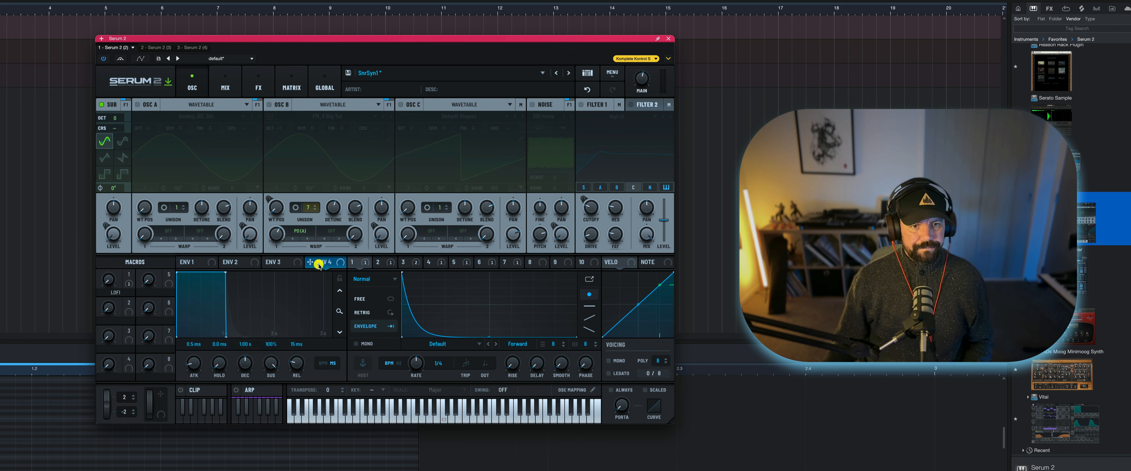
click(287, 263)
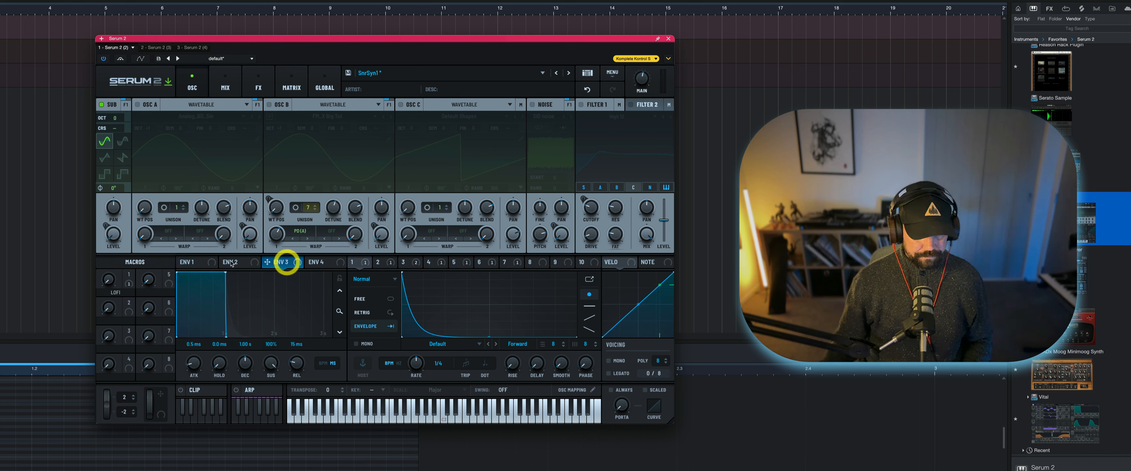
click(227, 262)
click(190, 261)
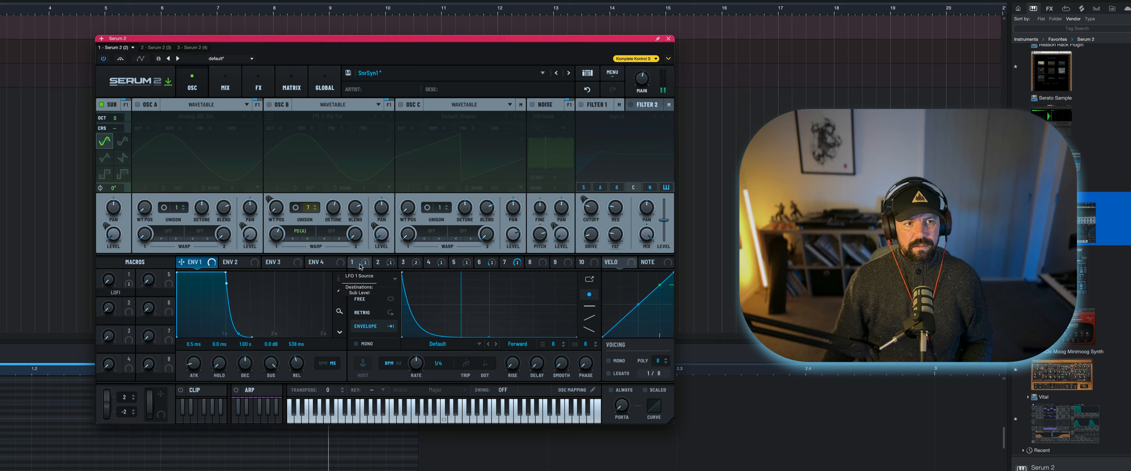
Examine the shapes and destinations of LFO 2 through LFO 7, returning to LFO 1 and the sub level it modulates.
click(379, 262)
click(405, 263)
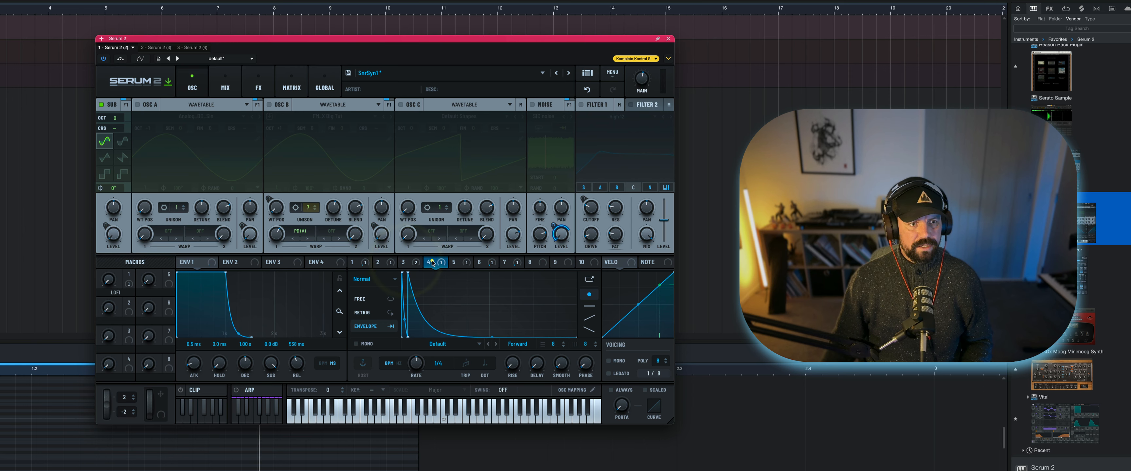
click(431, 263)
click(456, 263)
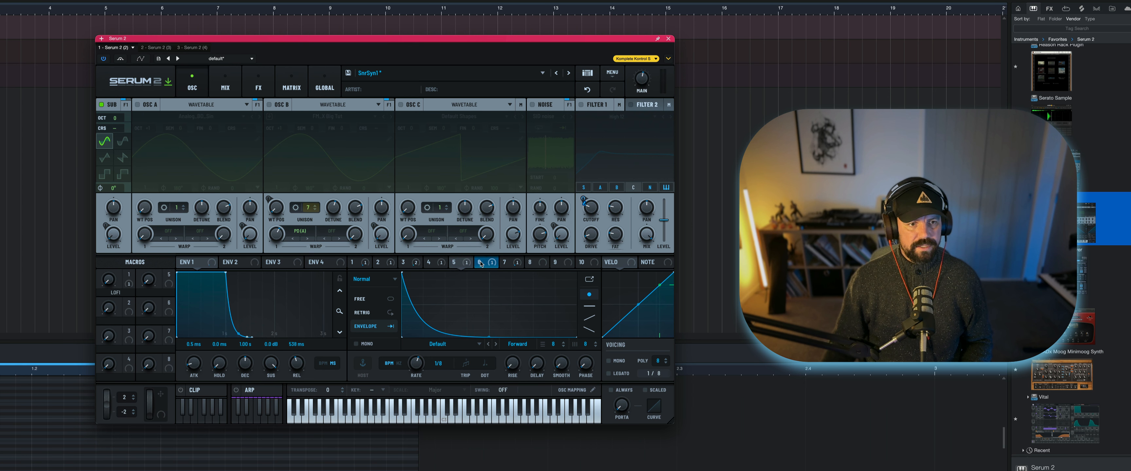
click(481, 263)
click(508, 263)
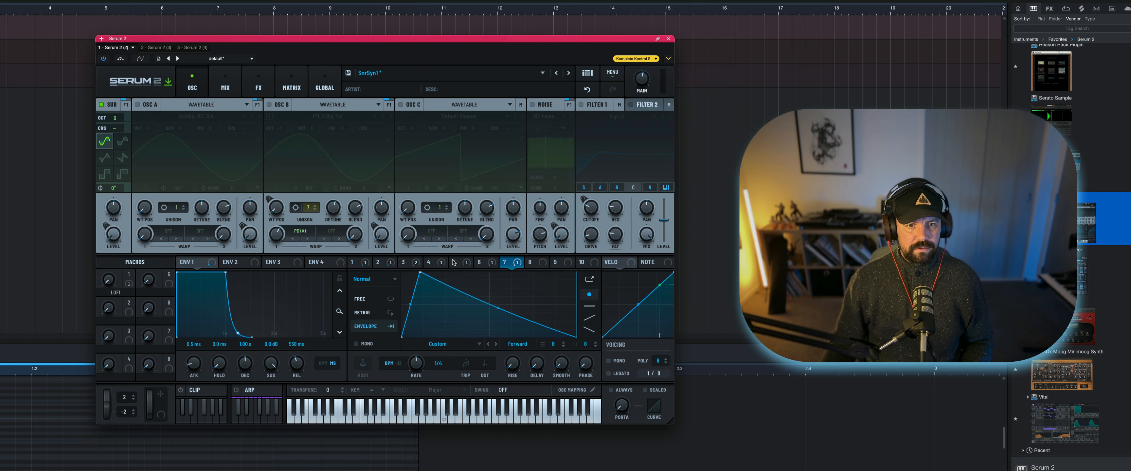
click(364, 264)
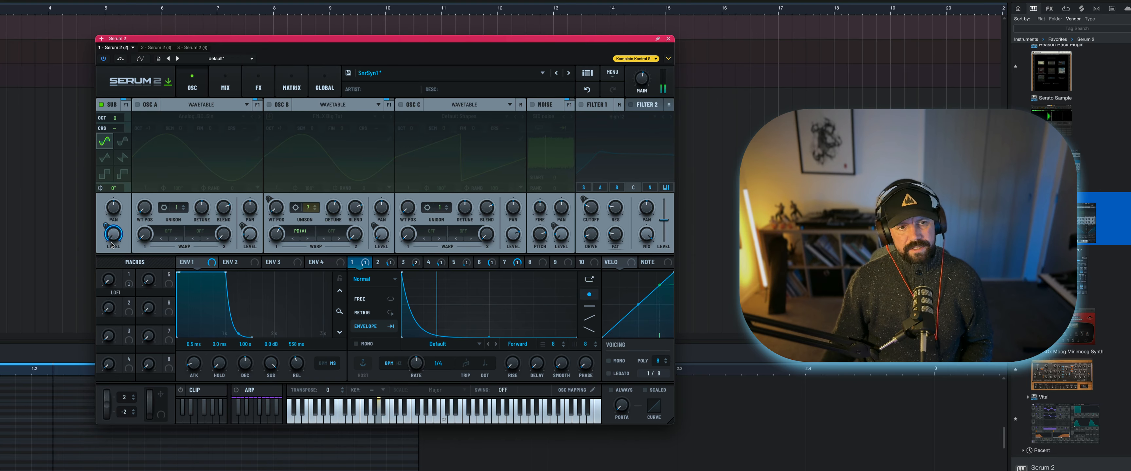
mouse_move(112, 239)
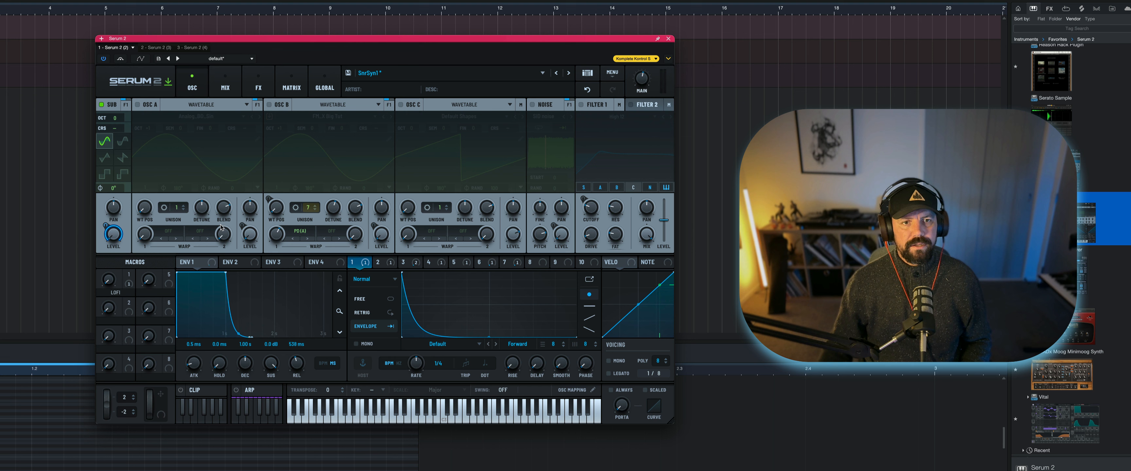
Switch on oscillator A and compare LFO 2, which modulates its level, with LFO 1.
click(138, 105)
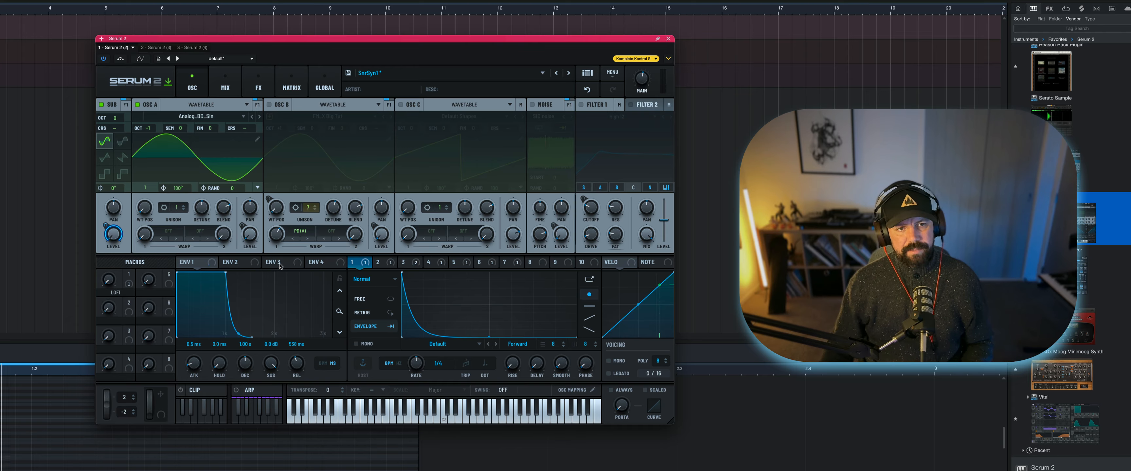
click(385, 265)
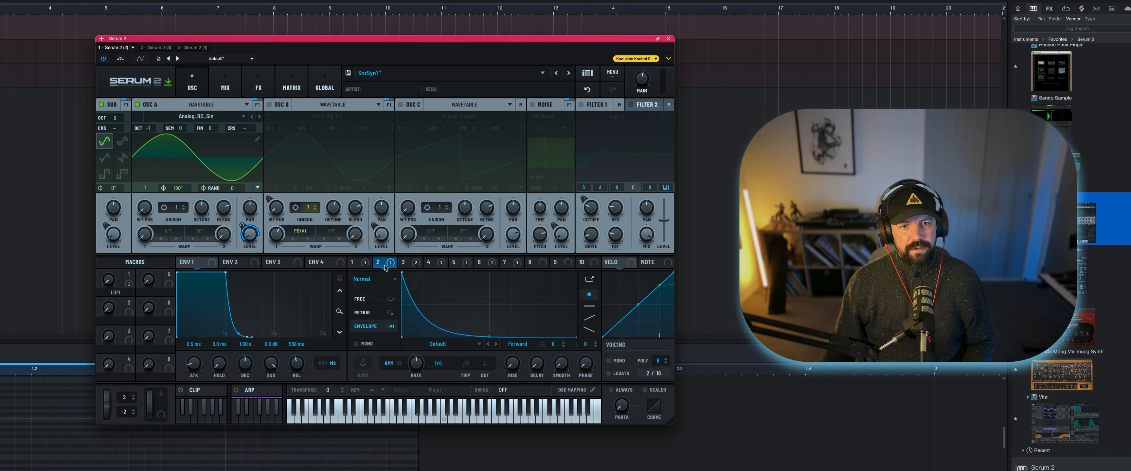
click(355, 263)
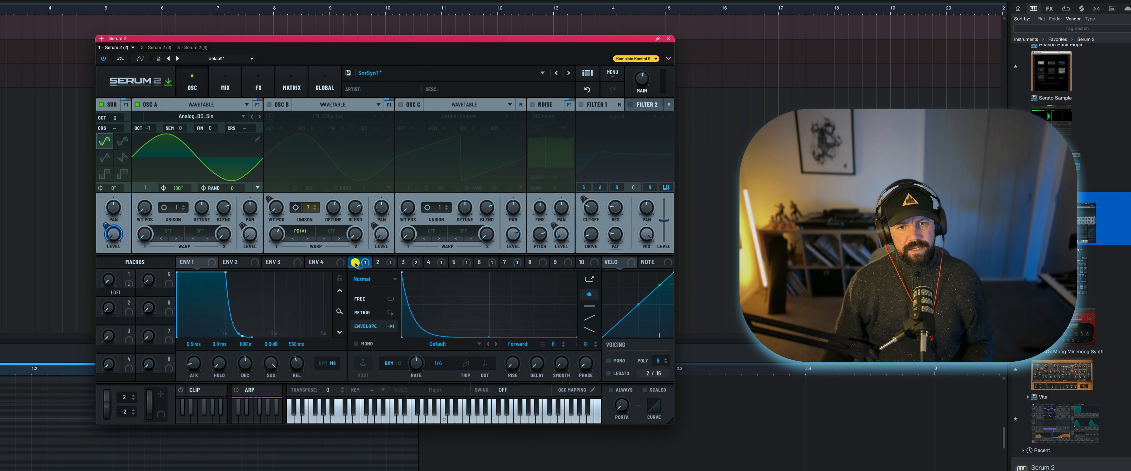
click(379, 262)
click(352, 263)
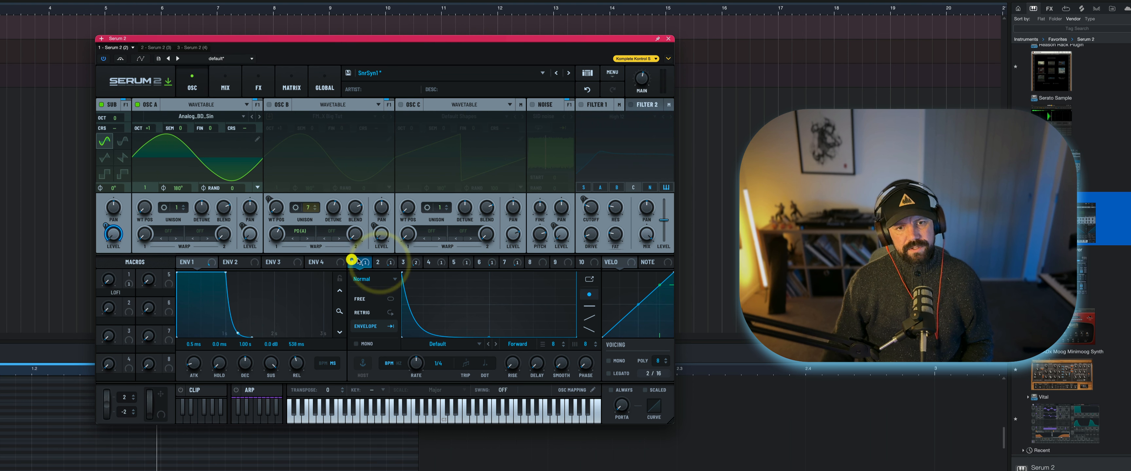
click(379, 263)
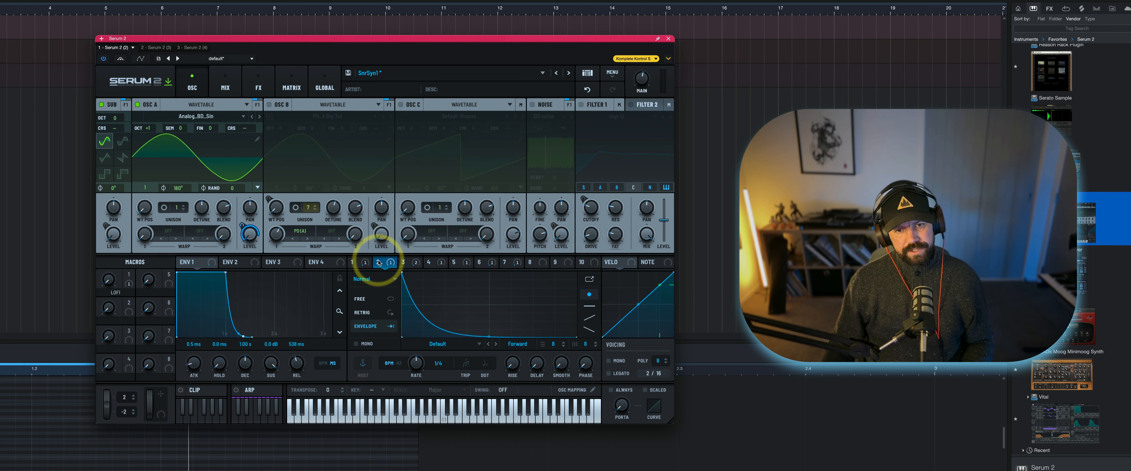
click(353, 263)
click(377, 263)
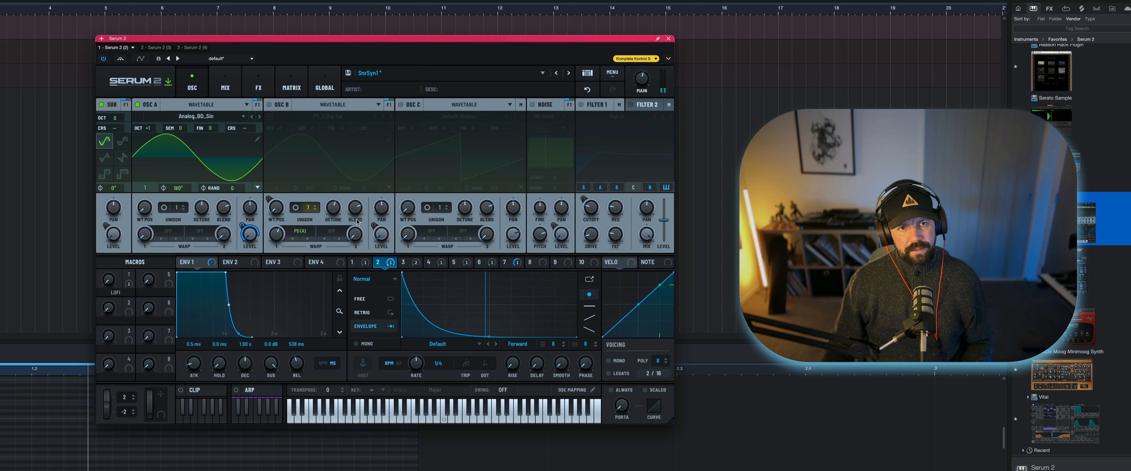
Switch on oscillator B and the noise oscillator, reviewing LFO 3 and LFO 4 that modulate them.
click(267, 105)
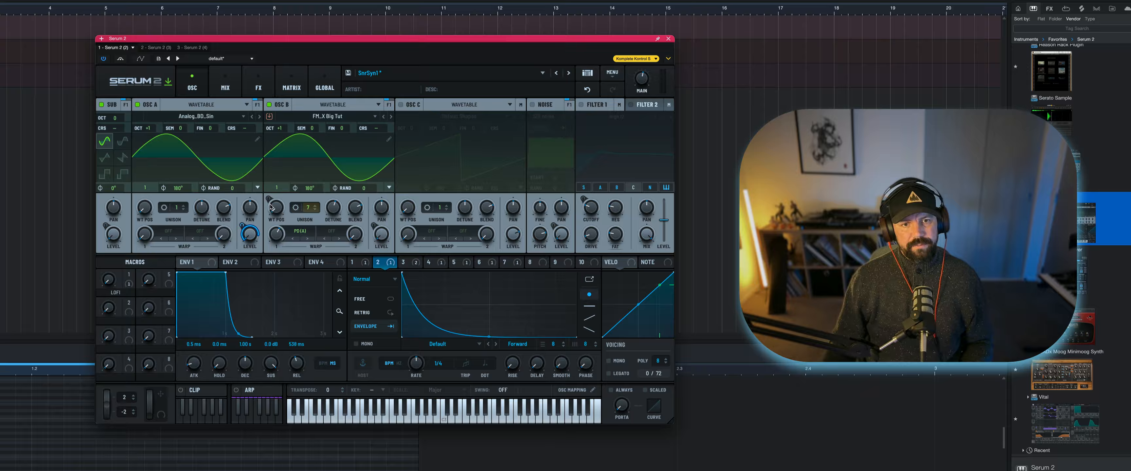
click(406, 264)
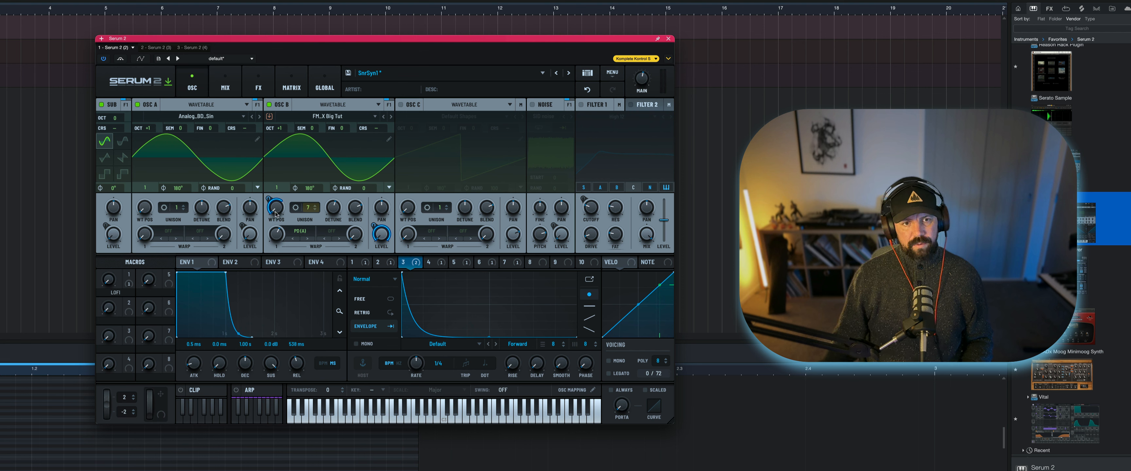
mouse_move(276, 214)
mouse_down()
mouse_move(280, 186)
mouse_move(278, 215)
mouse_up()
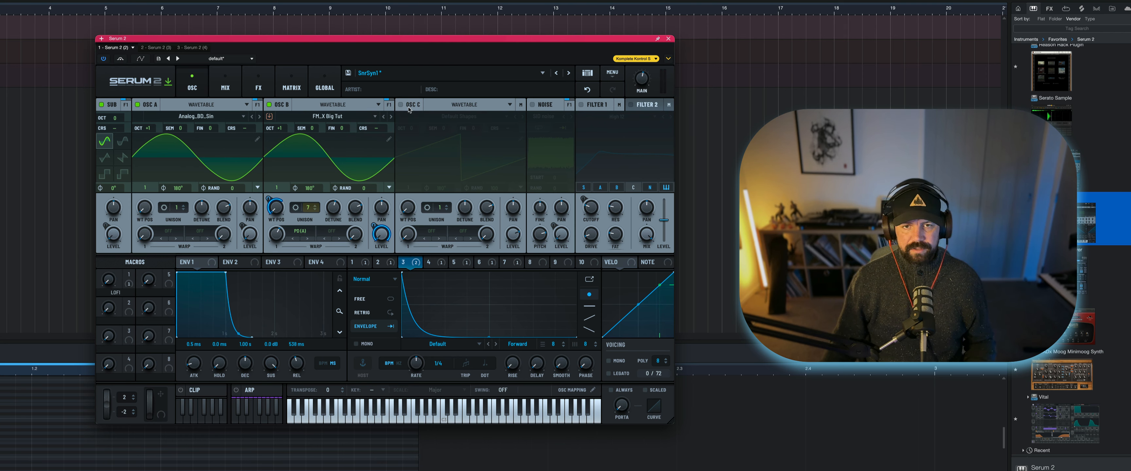
click(532, 106)
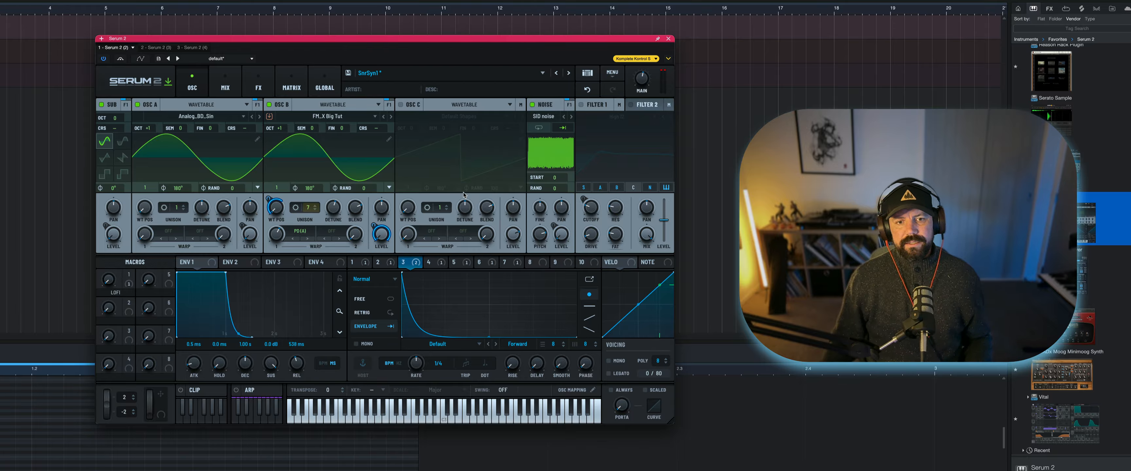
click(437, 264)
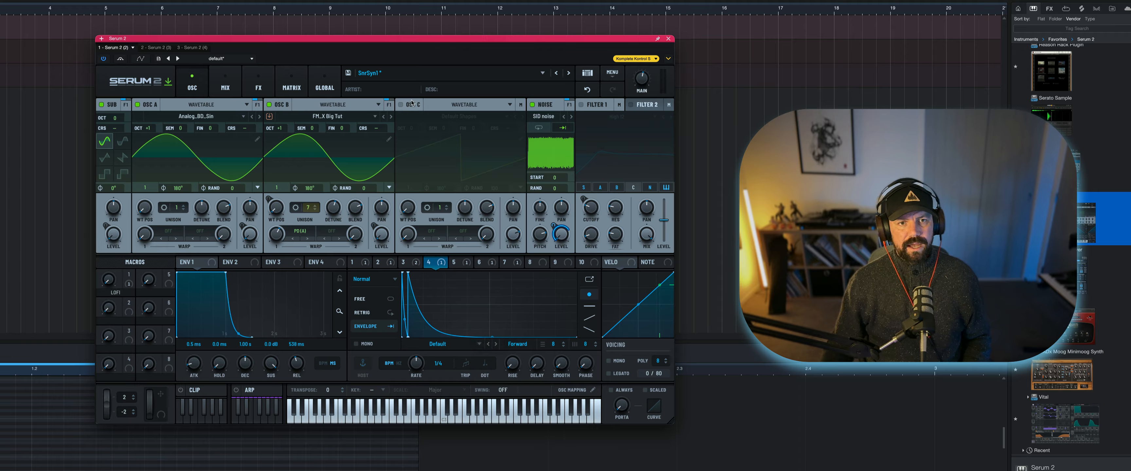
Audition the noise oscillator alone by switching oscillator B, oscillator A and the sub off, playing it, and switching them back on.
click(270, 104)
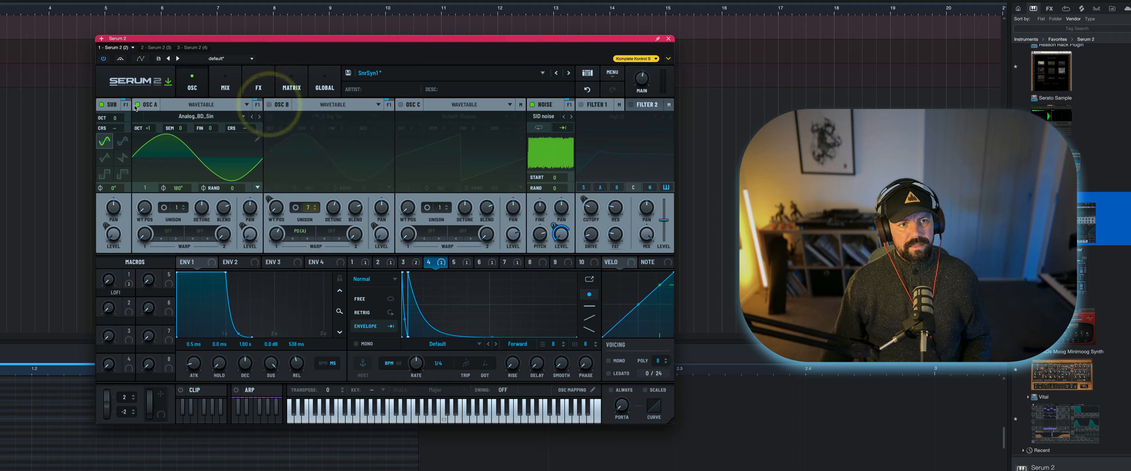
click(137, 104)
click(100, 105)
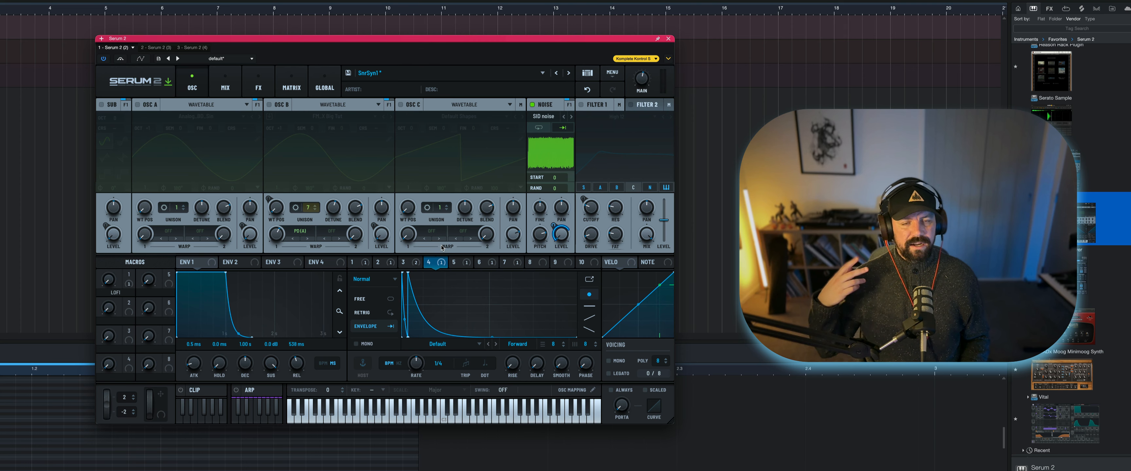
key(space)
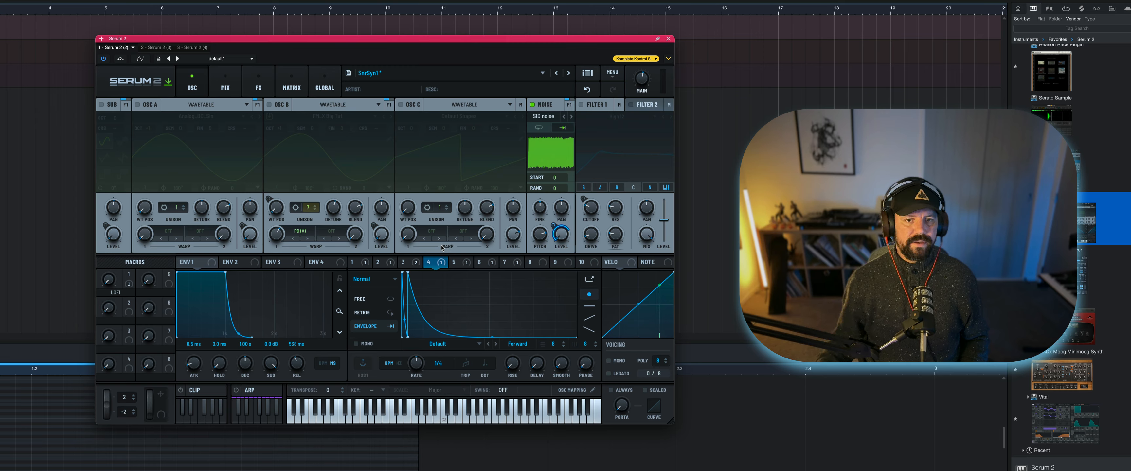
click(267, 105)
click(139, 104)
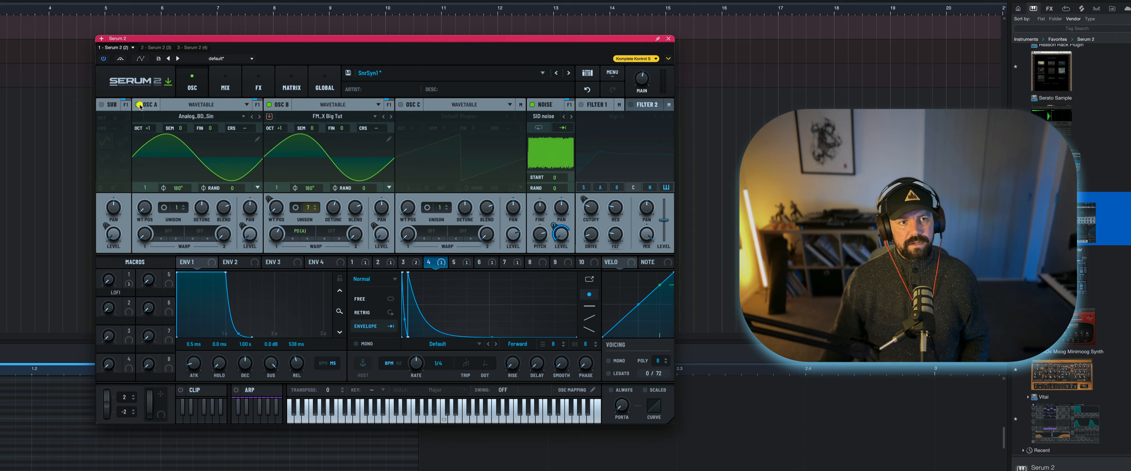
click(102, 104)
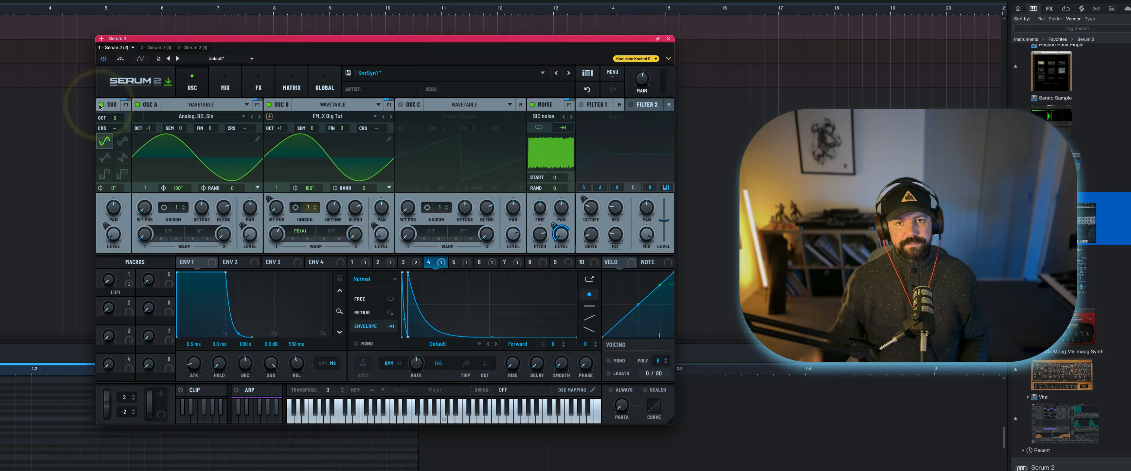
Enable the High 12 filter in Filter 1, review LFO 5 modulating its cutoff, and play the snare.
click(580, 106)
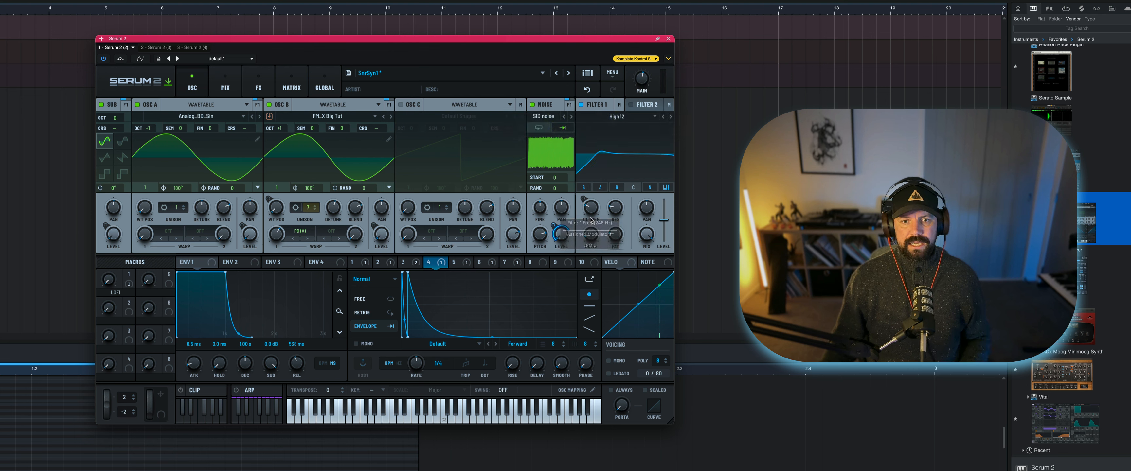
click(454, 263)
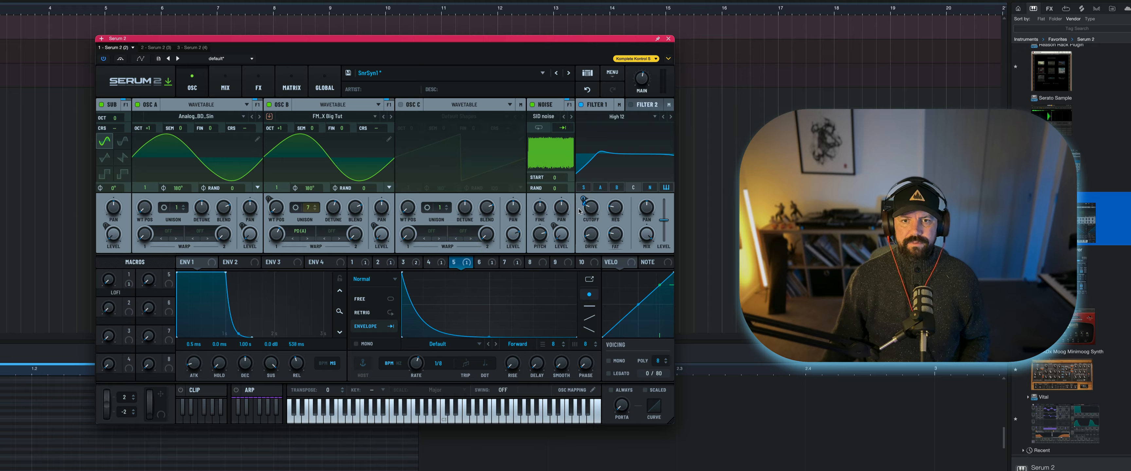
key(space)
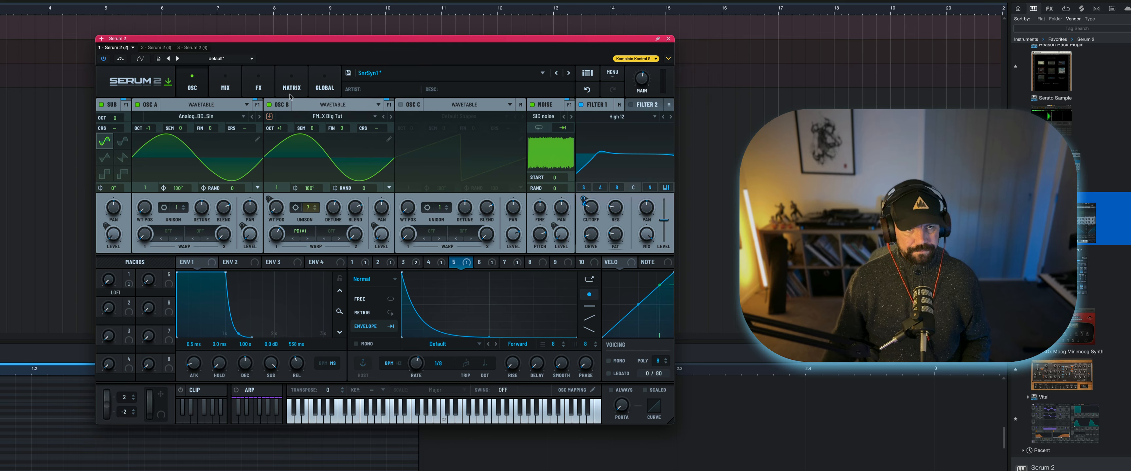
Enable the Compressor and the Hardclip Distortion in the main FX chain.
click(255, 86)
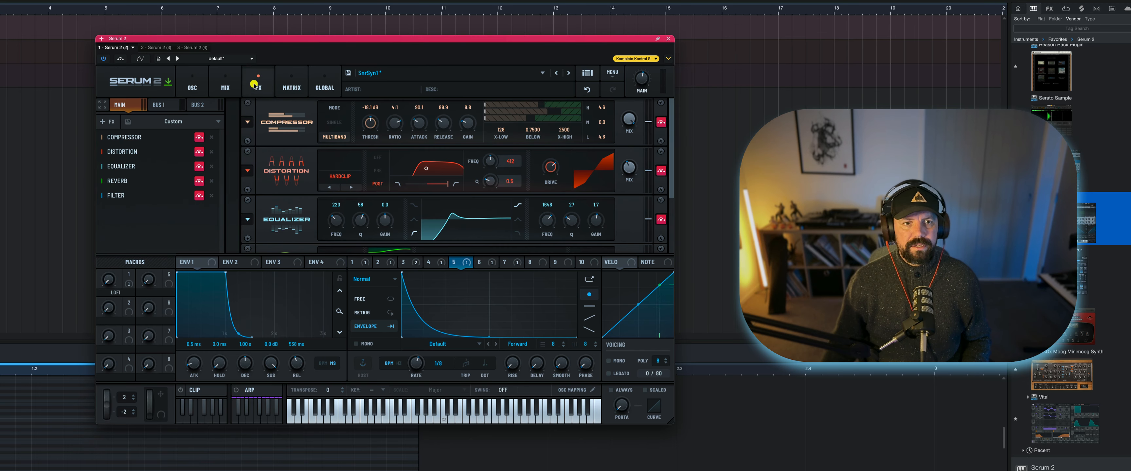
click(198, 138)
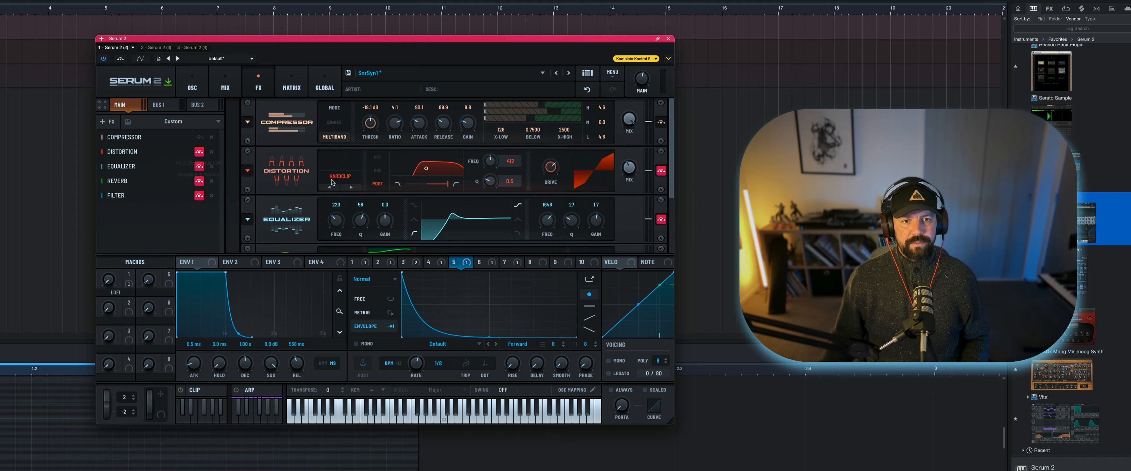
click(199, 153)
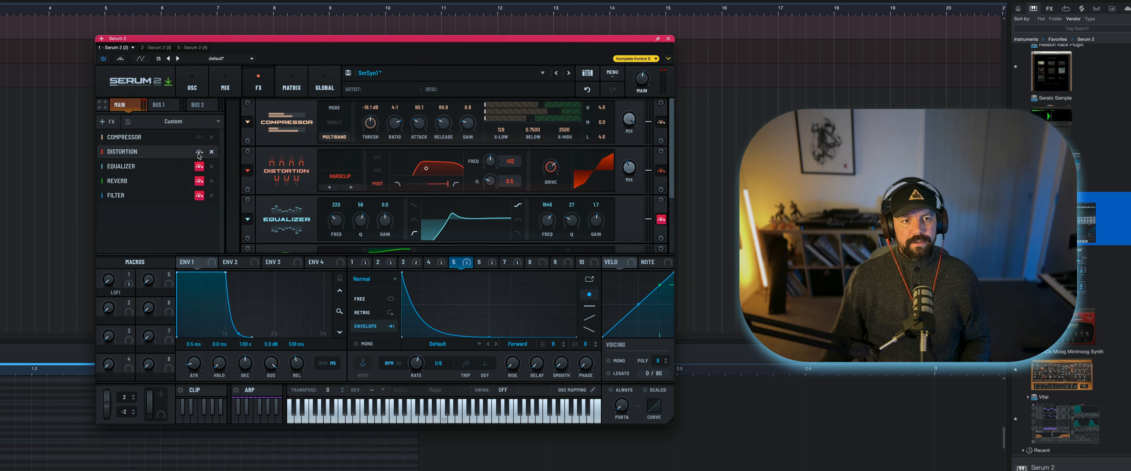
Enable the Equalizer in the main FX chain, comparing the snare with it bypassed and active.
click(174, 164)
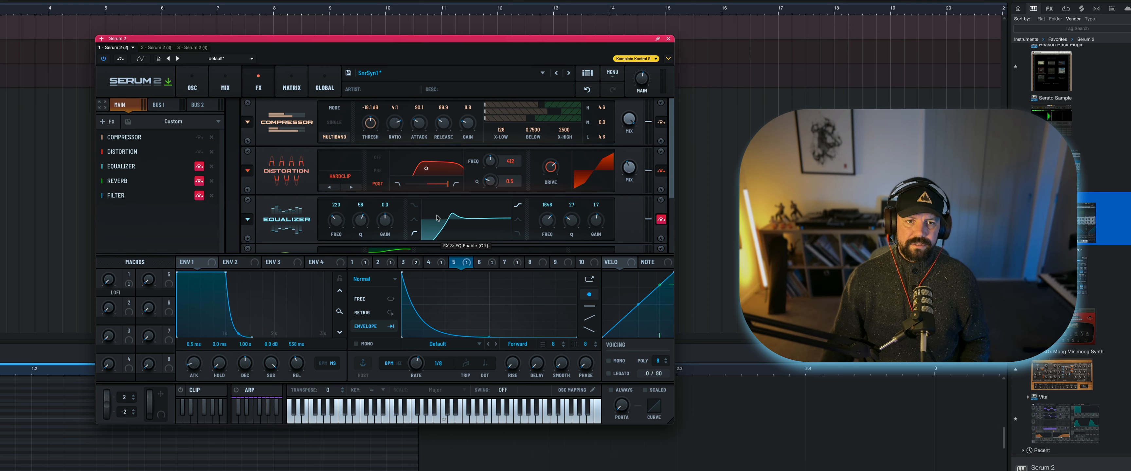
click(661, 220)
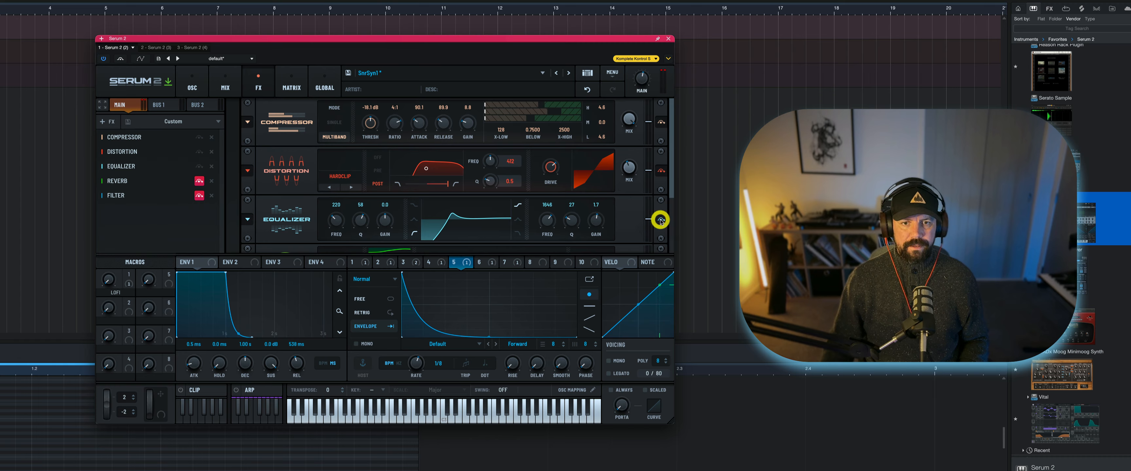
key(space)
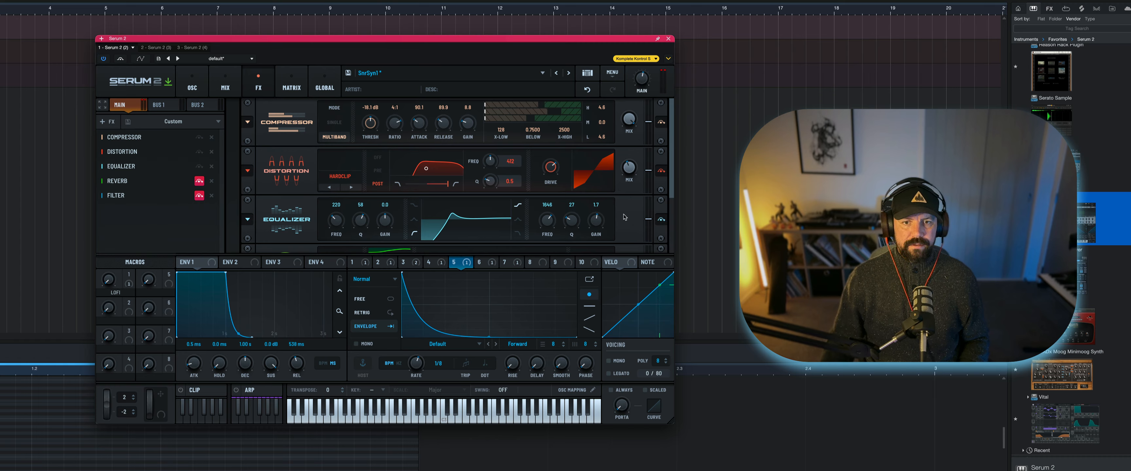
click(660, 220)
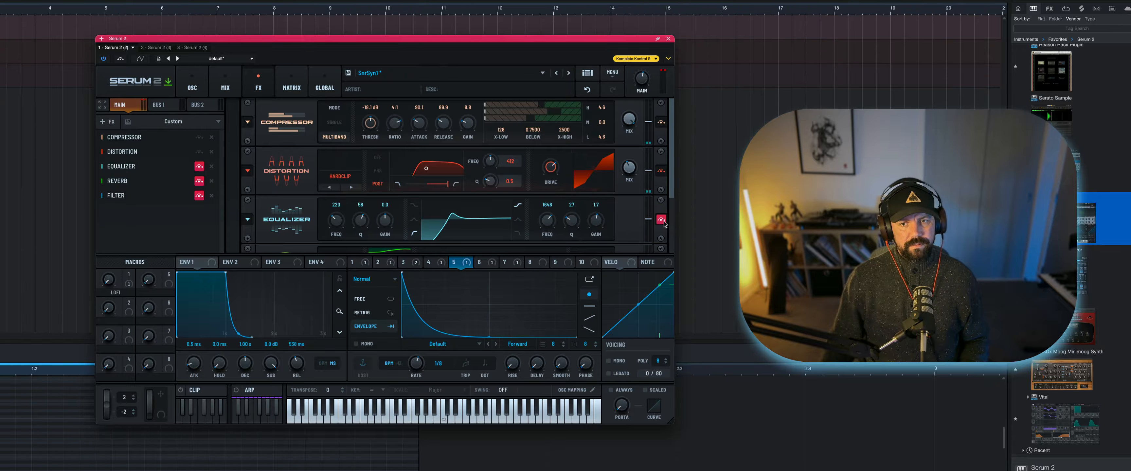
click(661, 220)
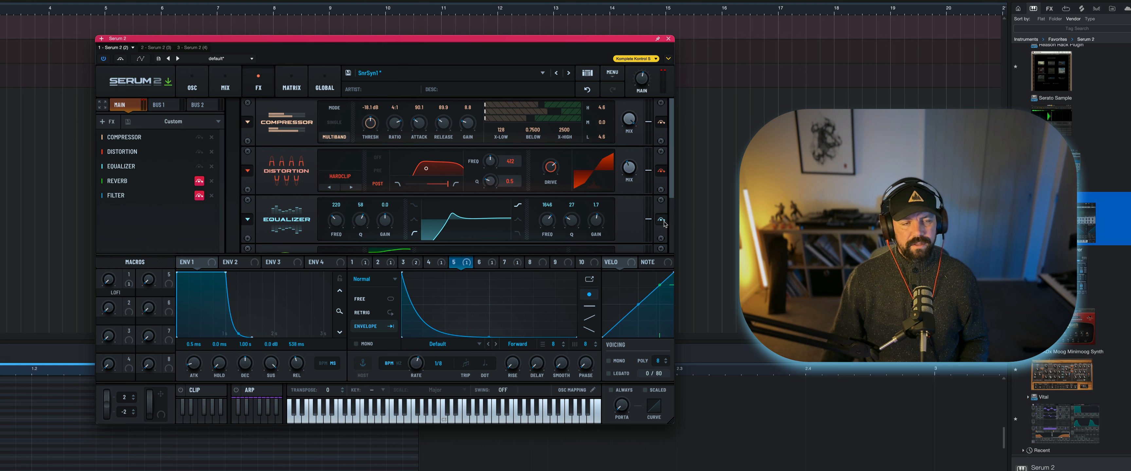
click(664, 221)
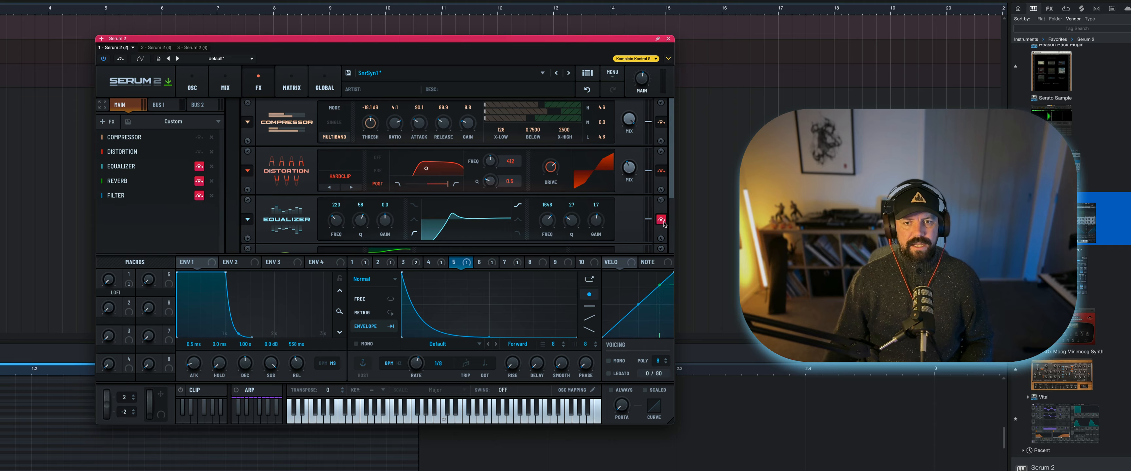
click(663, 220)
Review LFO 6 and LFO 7, inspect the modulator on the Hall reverb's mix, and enable the Reverb.
scroll(671, 191, down, 1)
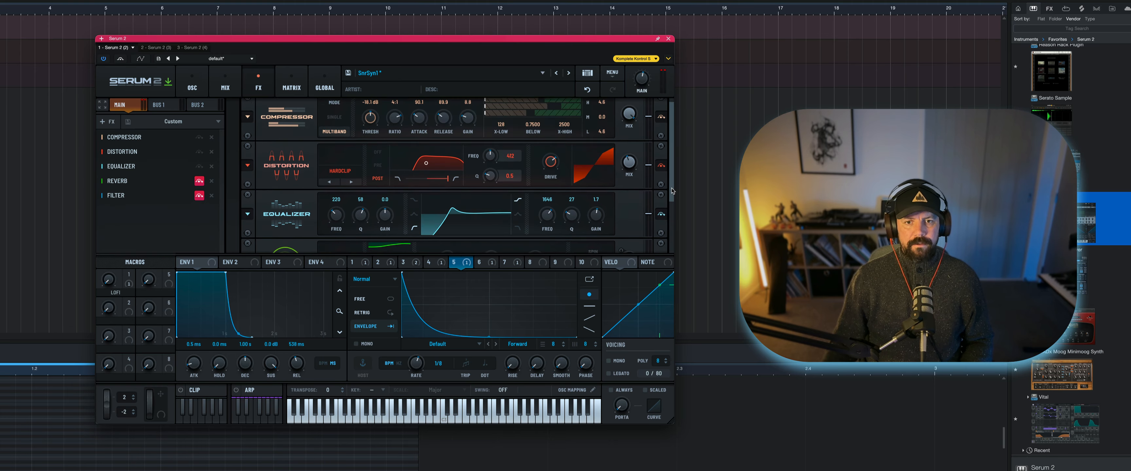
drag(671, 191, 672, 230)
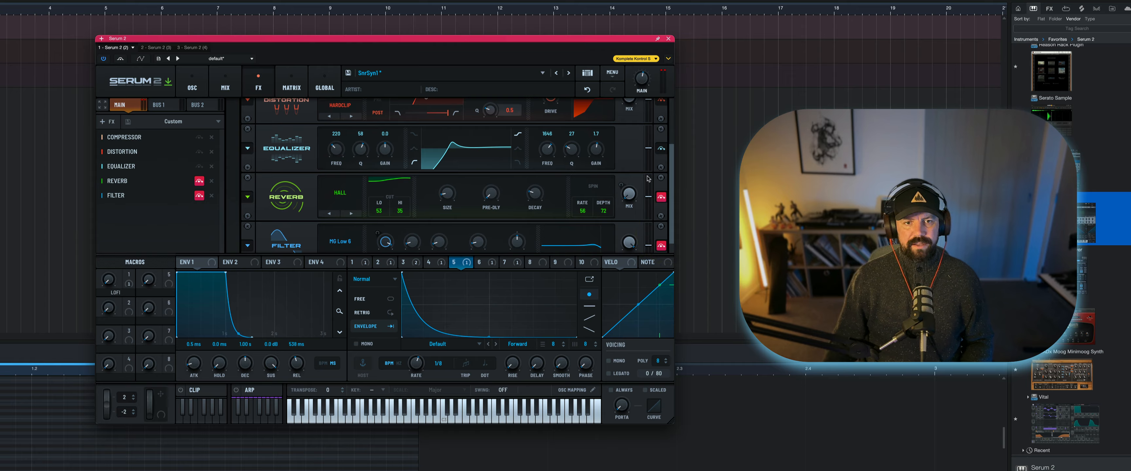
click(483, 262)
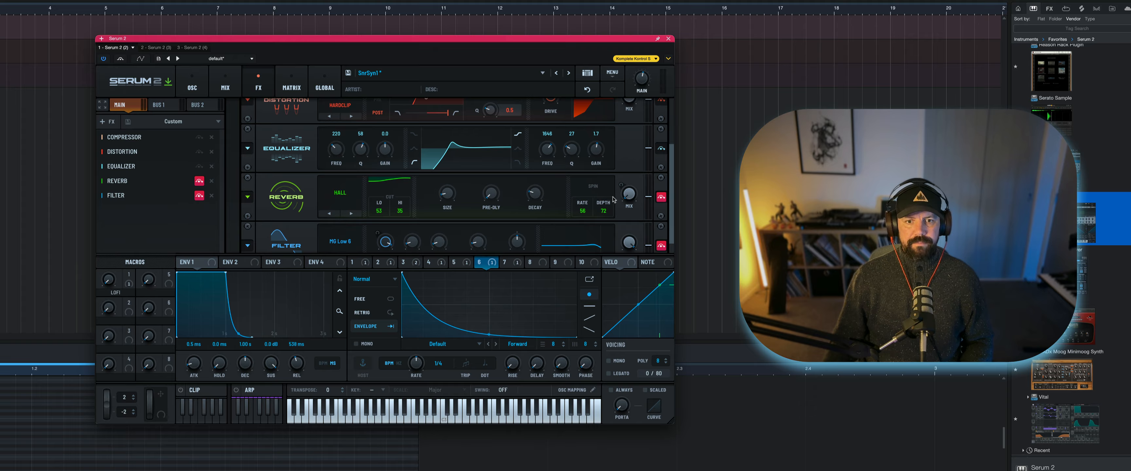
click(514, 261)
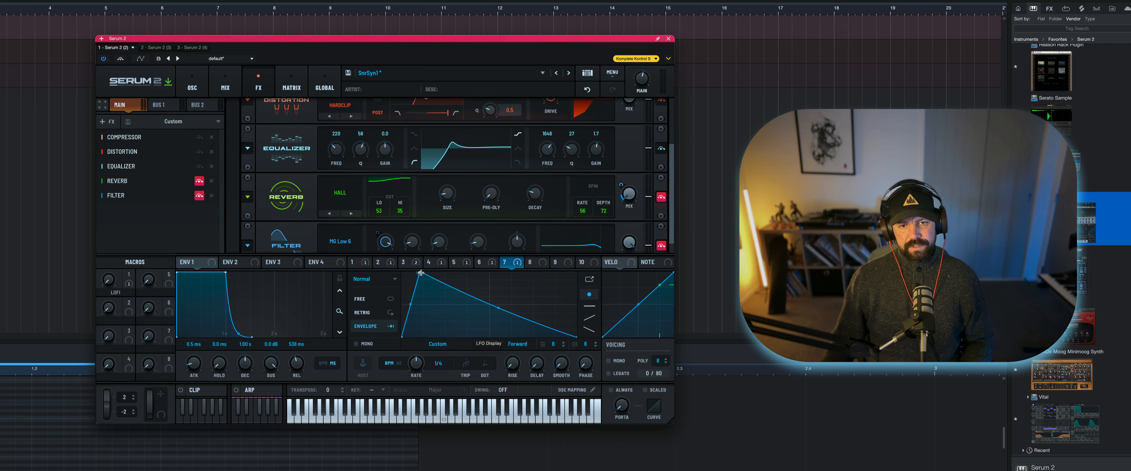
mouse_move(631, 193)
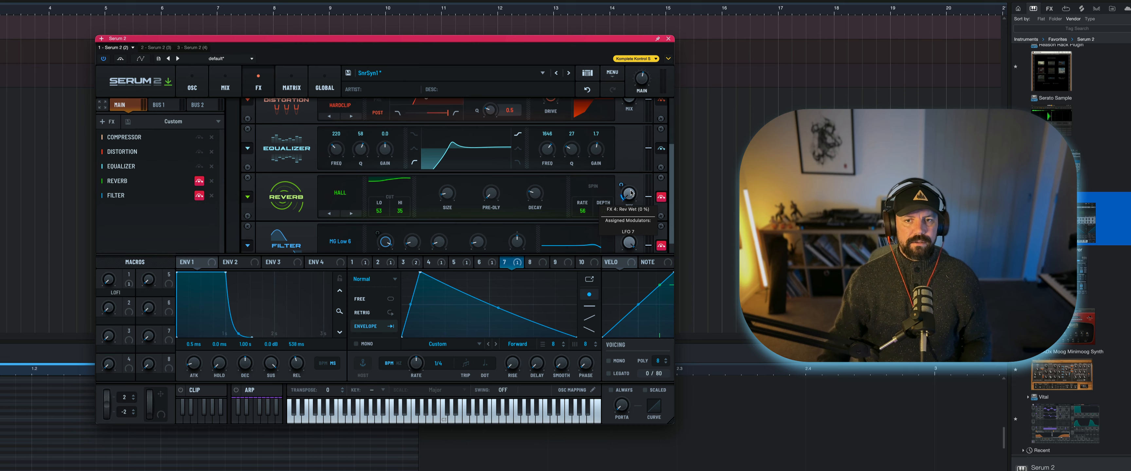
click(661, 198)
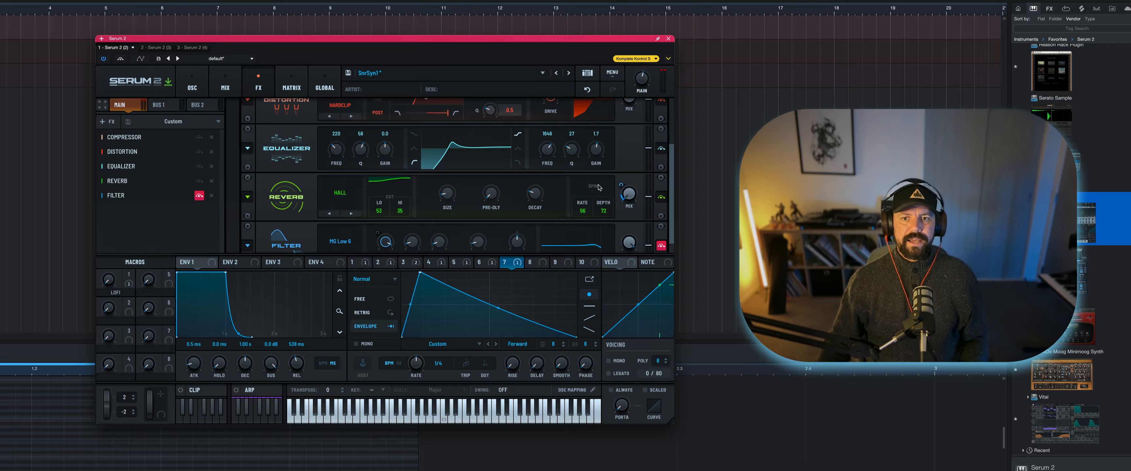
Try different decay times on the Hall reverb while playing the snare.
mouse_move(536, 195)
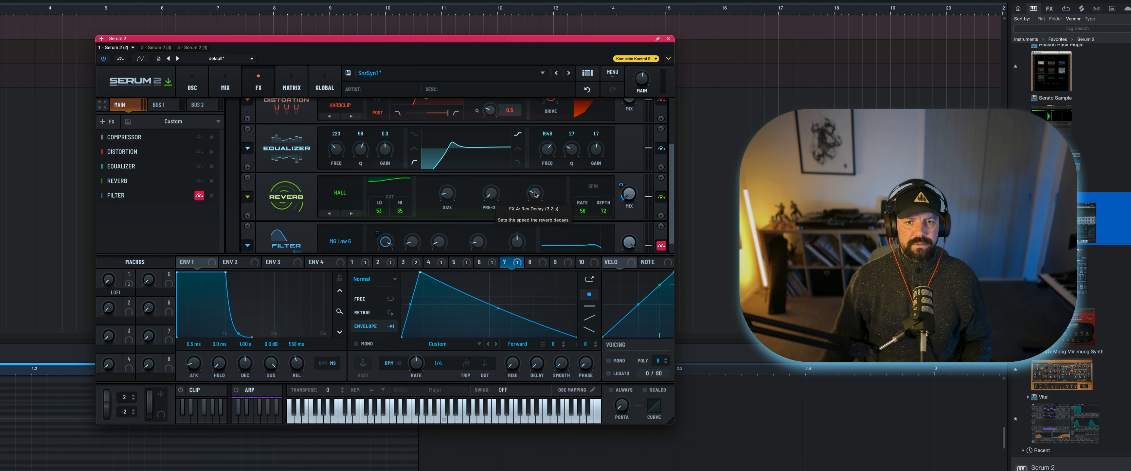
drag(536, 194, 535, 222)
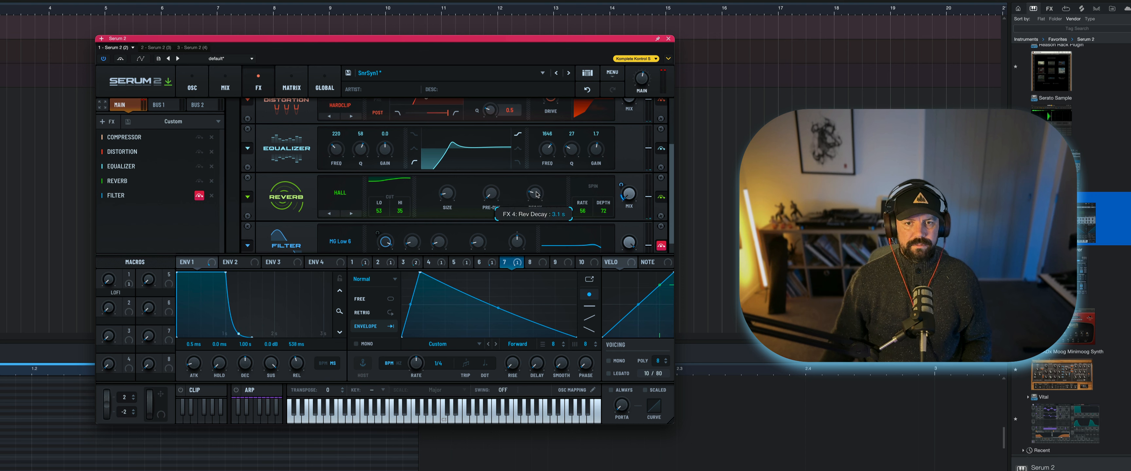
drag(535, 222, 536, 190)
Enable the MG Low 6 Filter in the main FX chain and compare the snare with effects bypassed and active.
drag(671, 187, 667, 206)
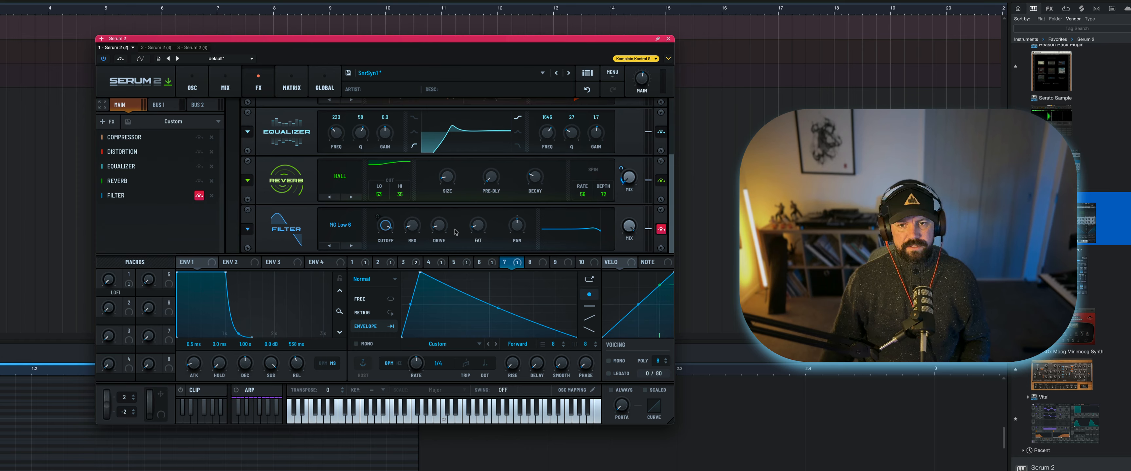
click(662, 230)
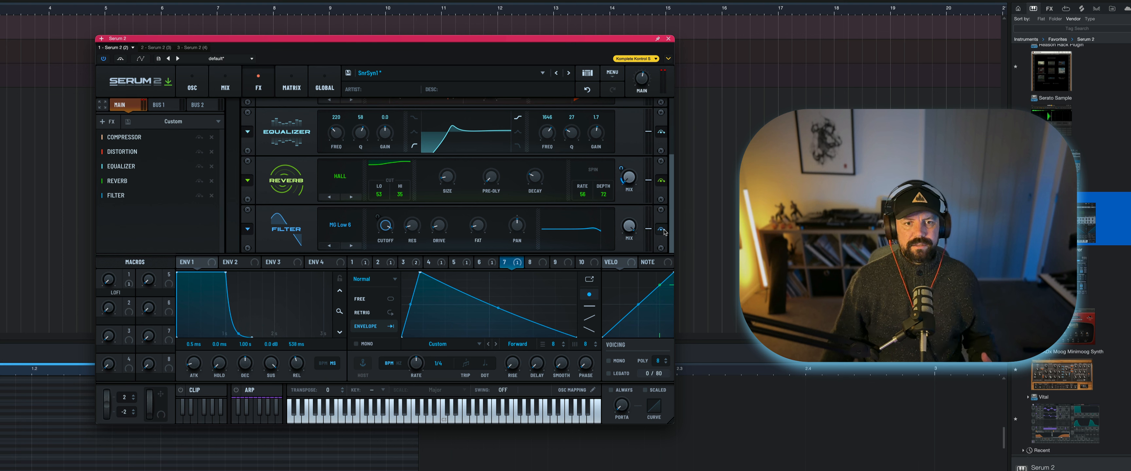
click(662, 181)
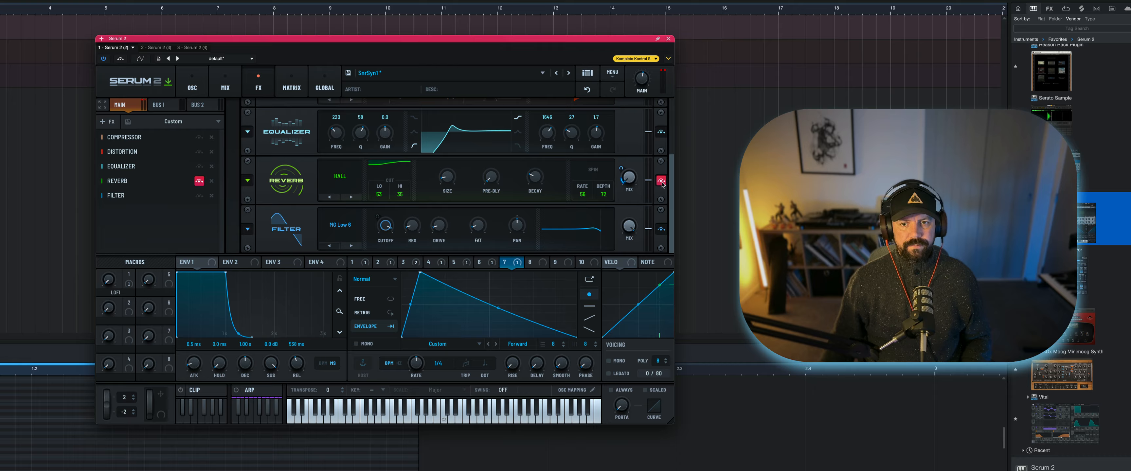
click(661, 231)
click(661, 231)
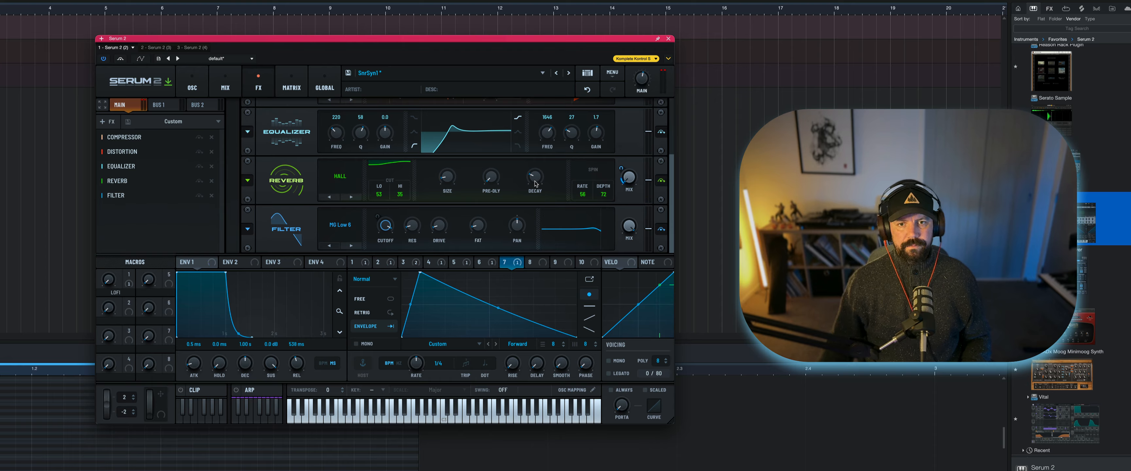
Inspect the Hall reverb's decay, the LFO 7 modulation range on its mix, and the LOFI macro.
mouse_move(535, 183)
mouse_down()
mouse_move(534, 206)
mouse_move(530, 188)
mouse_up()
mouse_move(623, 171)
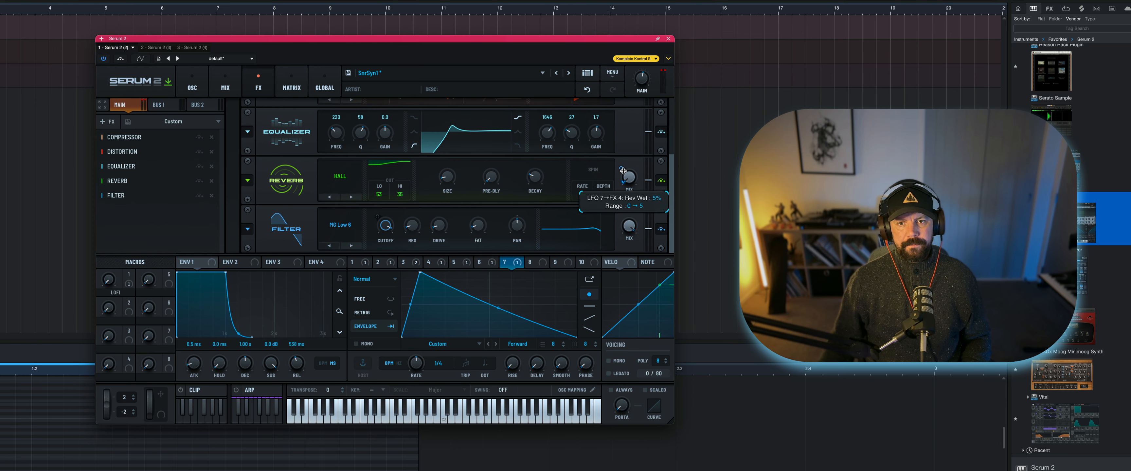
click(622, 170)
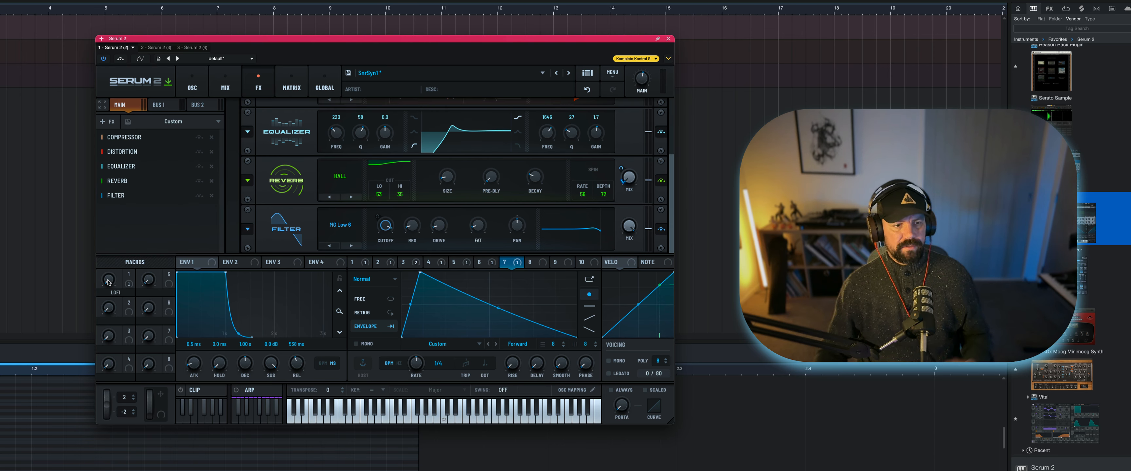
mouse_move(109, 283)
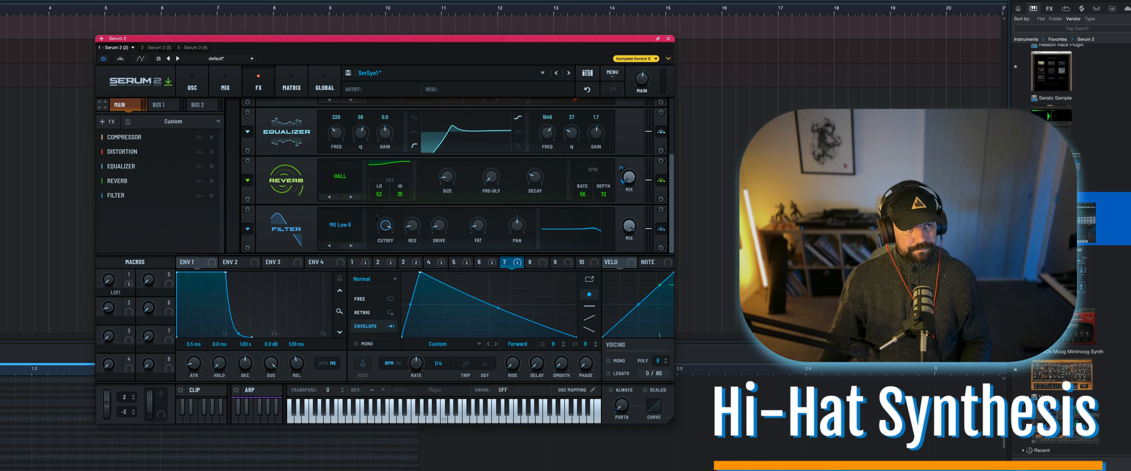
Switch to the hi-hat instance, Serum 2 (4), and step back through its presets to HH_Syn1.
click(156, 47)
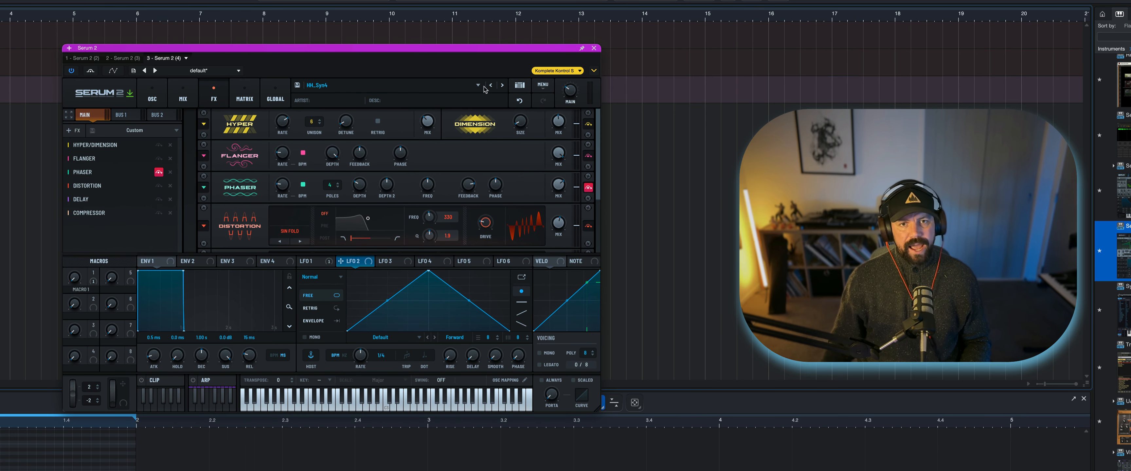
click(491, 86)
click(491, 85)
click(491, 85)
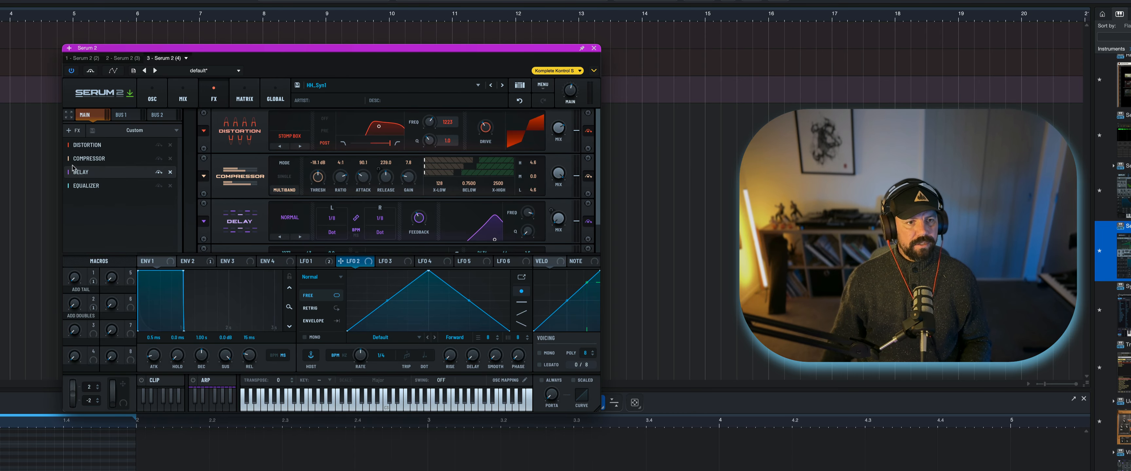
Bypass the Distortion, Compressor, Delay and Equalizer in the hi-hat's main FX chain.
click(158, 145)
click(158, 159)
click(159, 172)
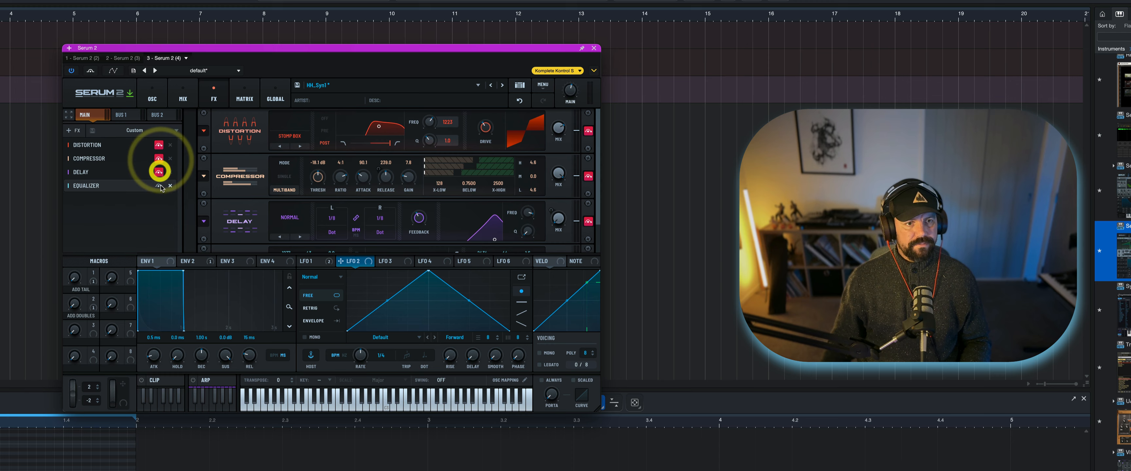
click(159, 186)
Examine the hi-hat's noise oscillator, Envelopes 1 to 4, and the LFO 1 shape and its level modulation.
click(152, 97)
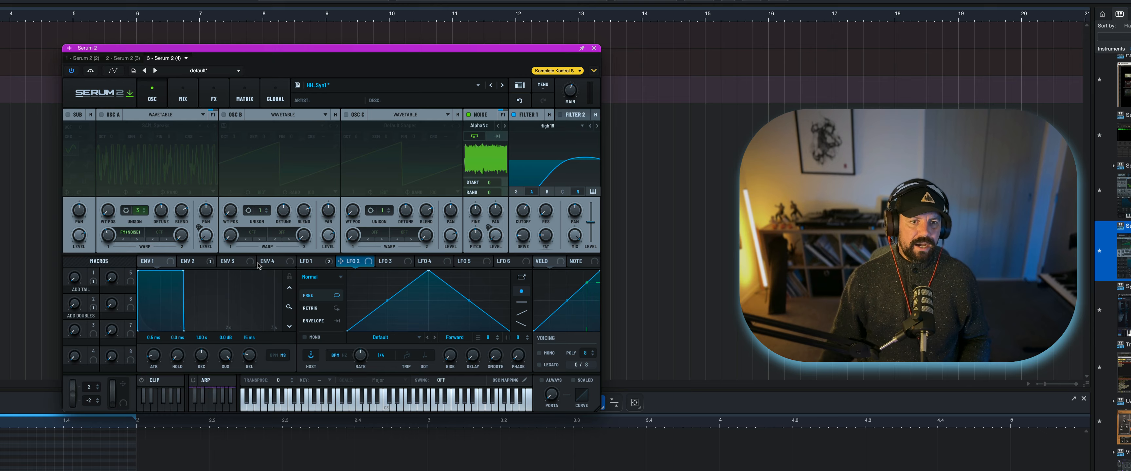
click(273, 262)
click(229, 262)
click(187, 261)
click(163, 262)
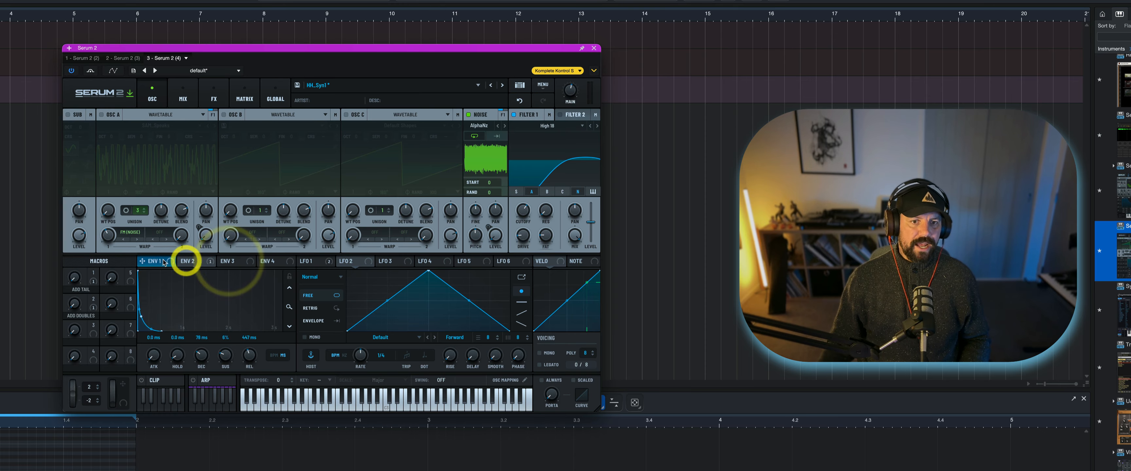
click(184, 262)
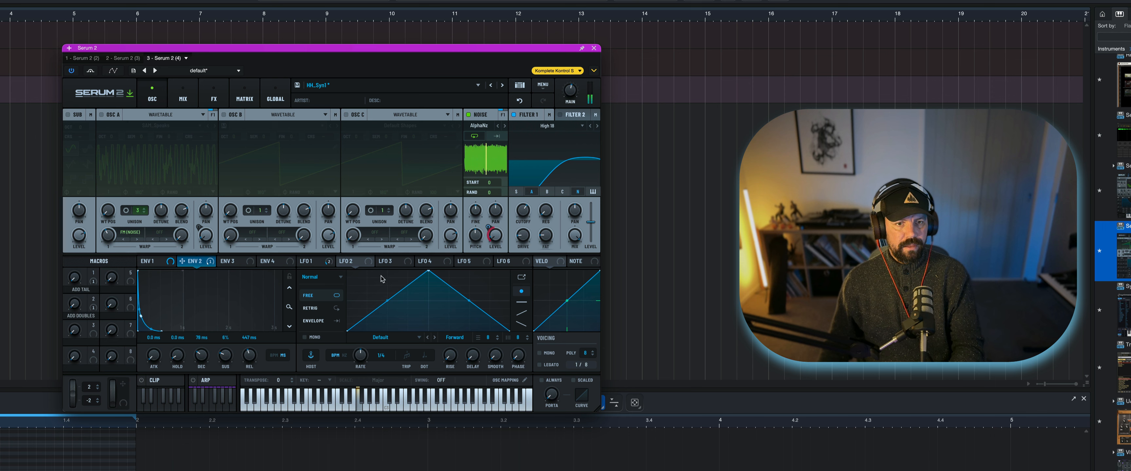
click(310, 261)
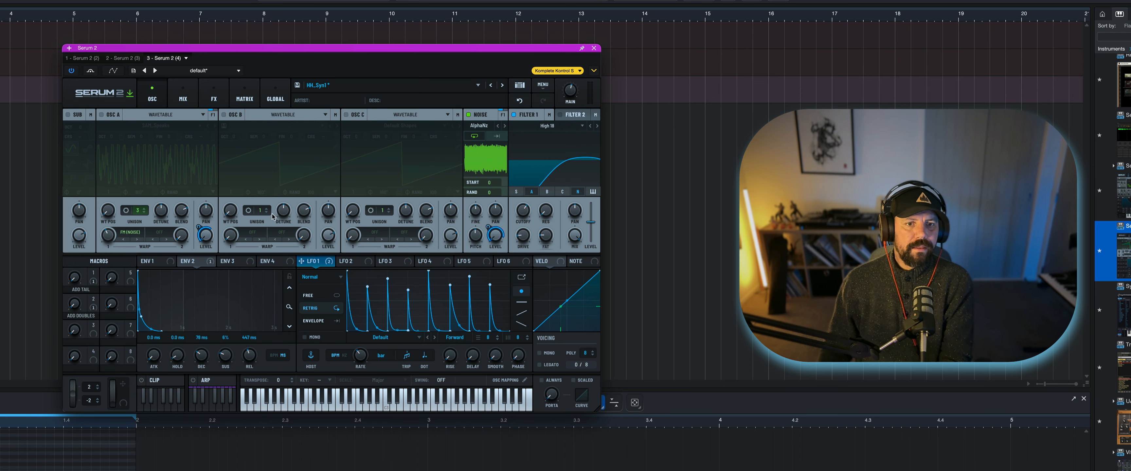
Switch Filter 1 off and back on, and review the hi-hat's modulation matrix routings.
click(514, 115)
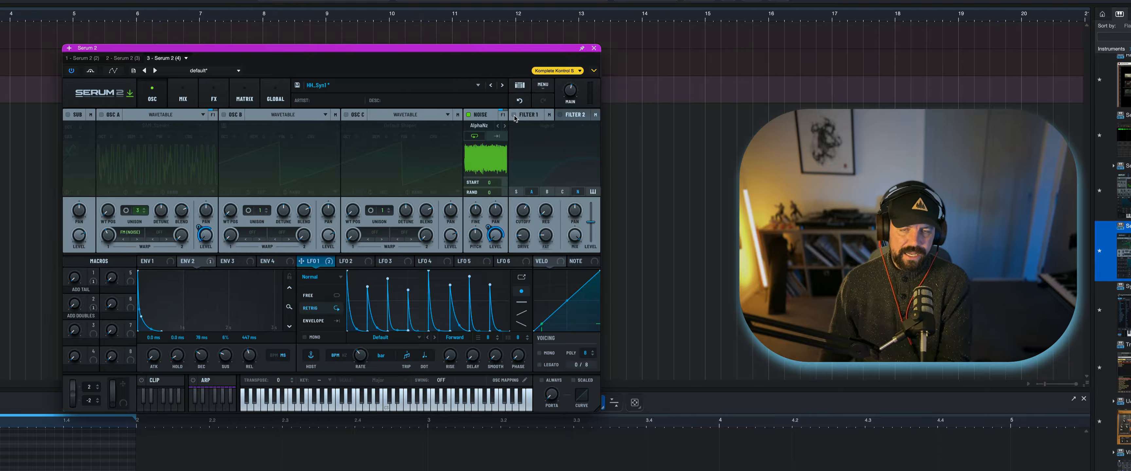
click(515, 116)
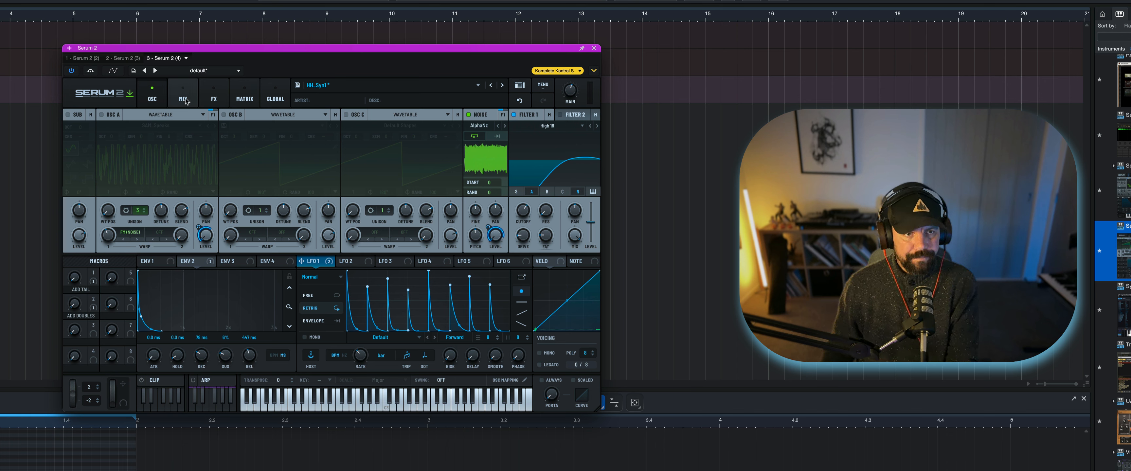
click(241, 97)
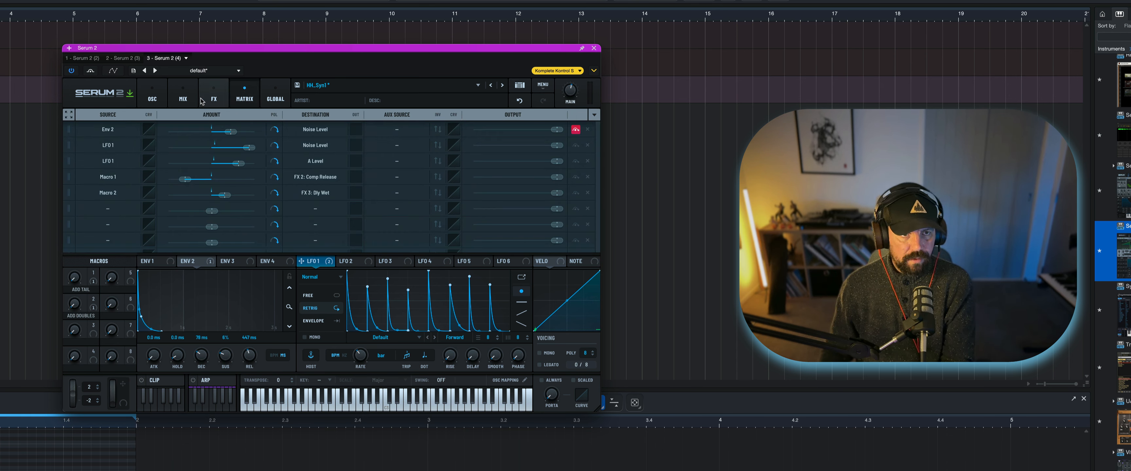
Enable the Stomp Box Distortion in the main FX chain, comparing the hi-hat with it bypassed and active.
click(213, 96)
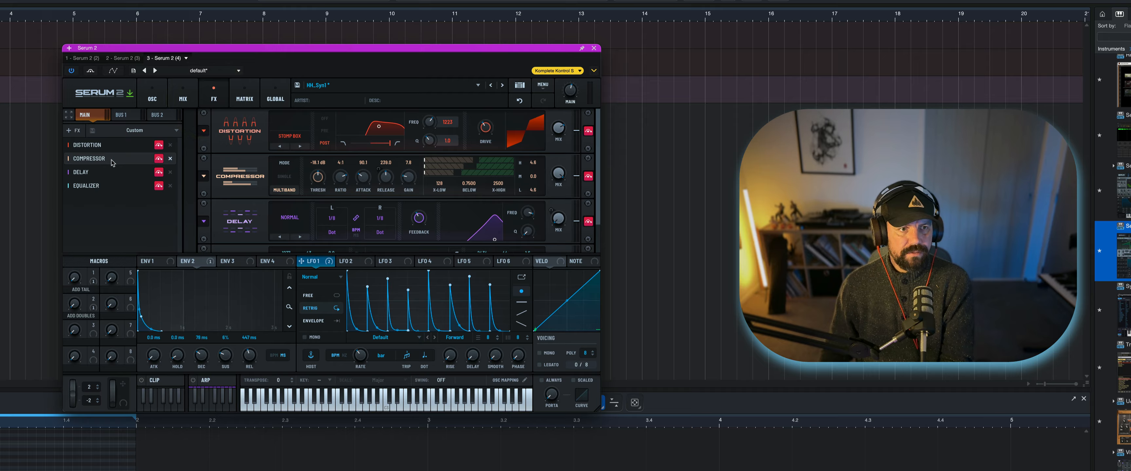
click(86, 147)
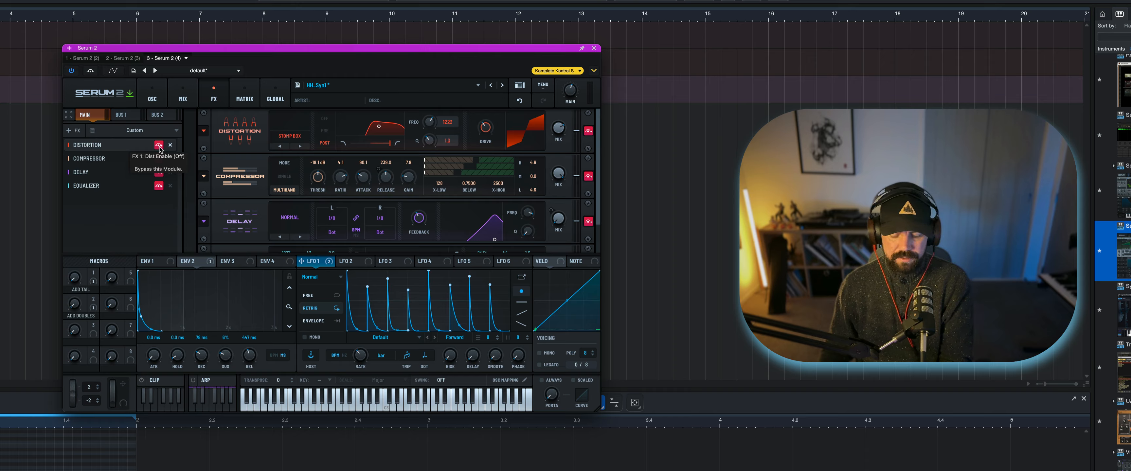
click(159, 145)
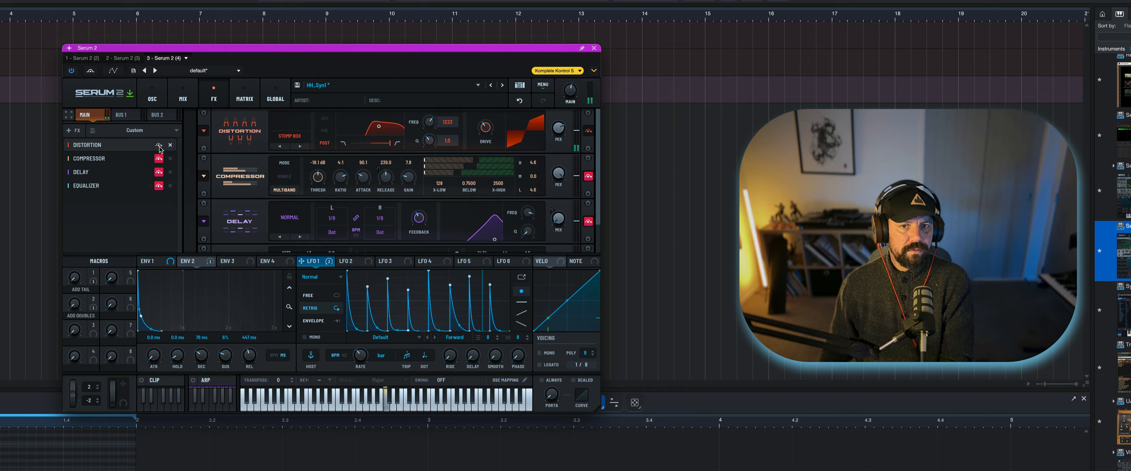
click(588, 131)
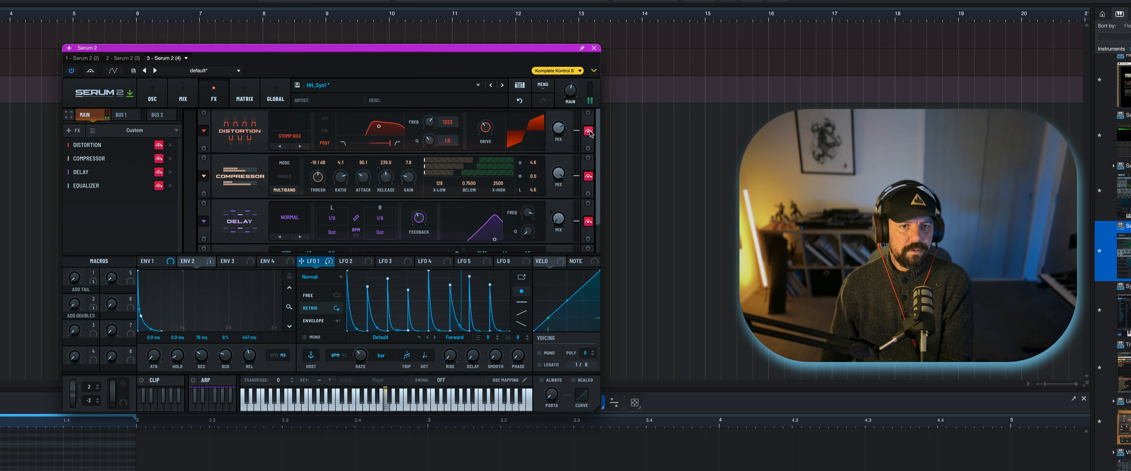
click(588, 132)
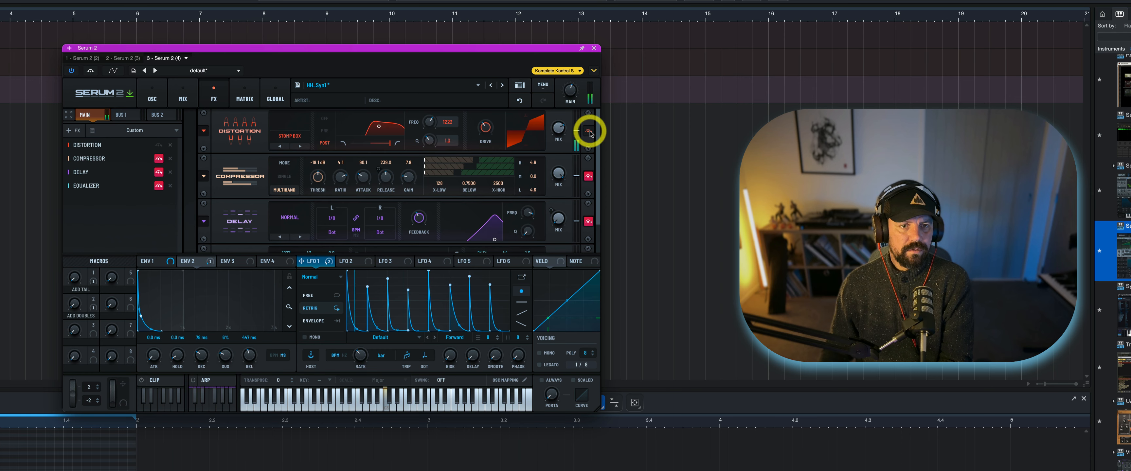
Enable the Compressor and the Delay in the hi-hat's main FX chain.
click(160, 160)
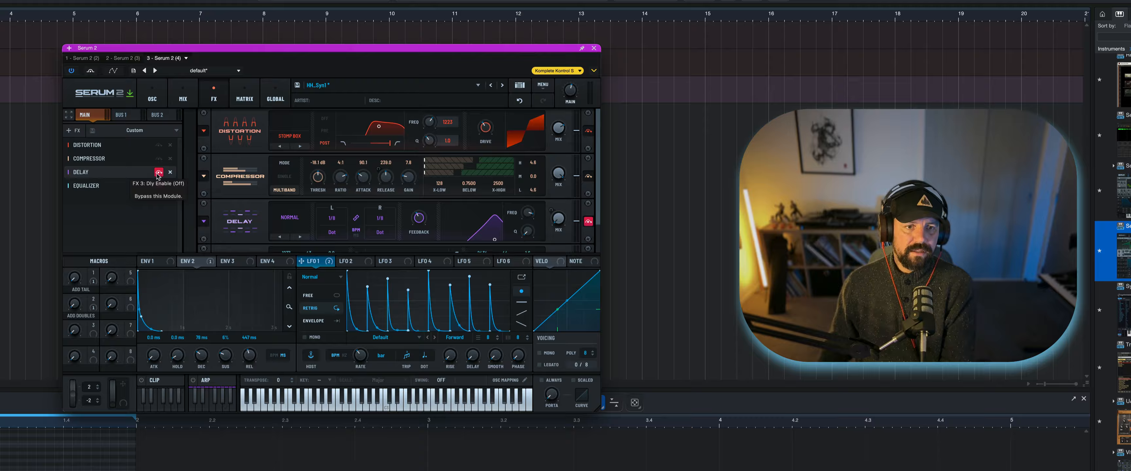
click(158, 175)
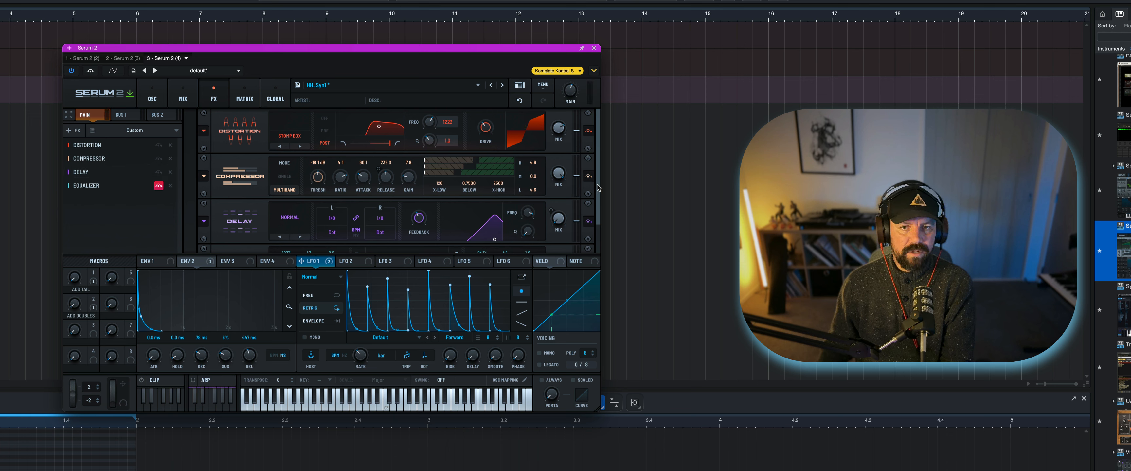
Examine the Compressor, Delay and Equalizer settings in the hi-hat's main FX chain while playing the sound.
drag(598, 186, 597, 224)
click(586, 230)
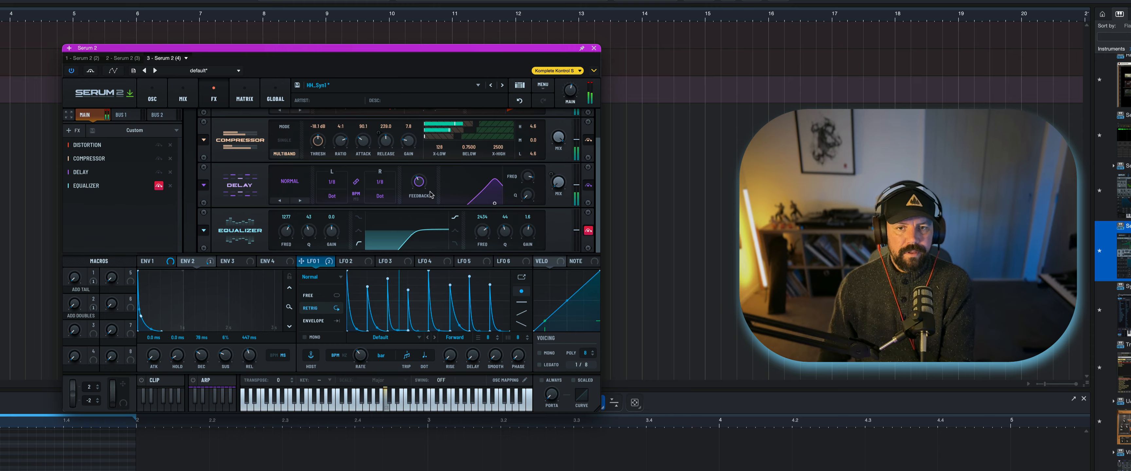
drag(600, 207, 596, 161)
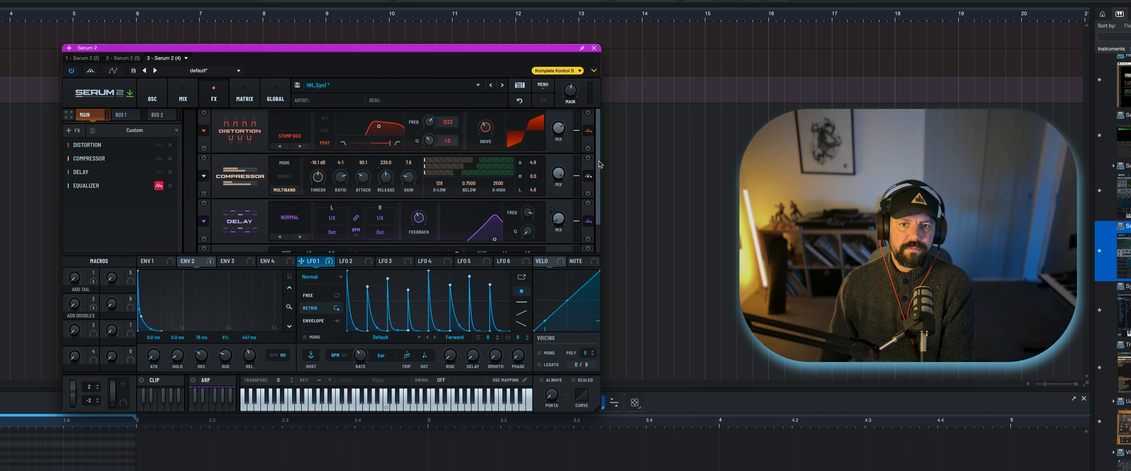
drag(599, 164, 597, 197)
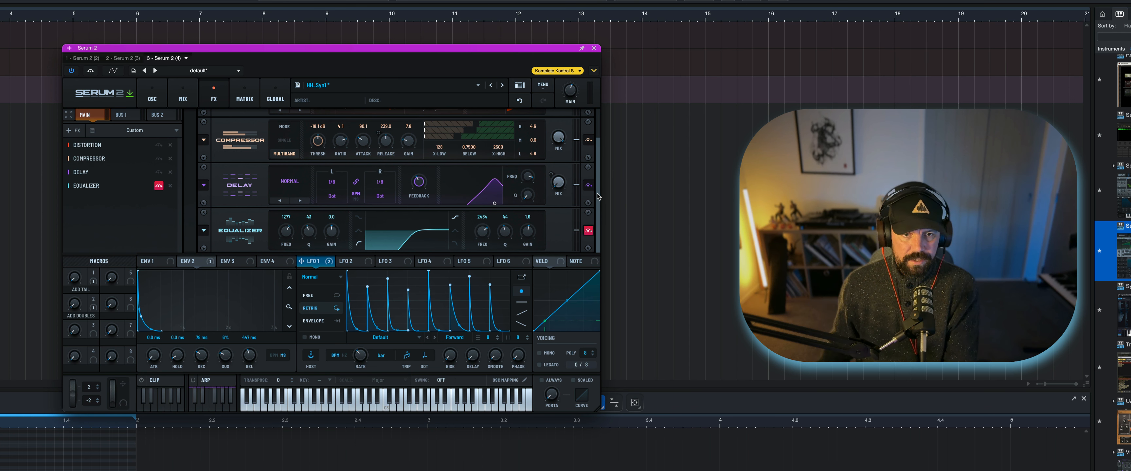
click(597, 205)
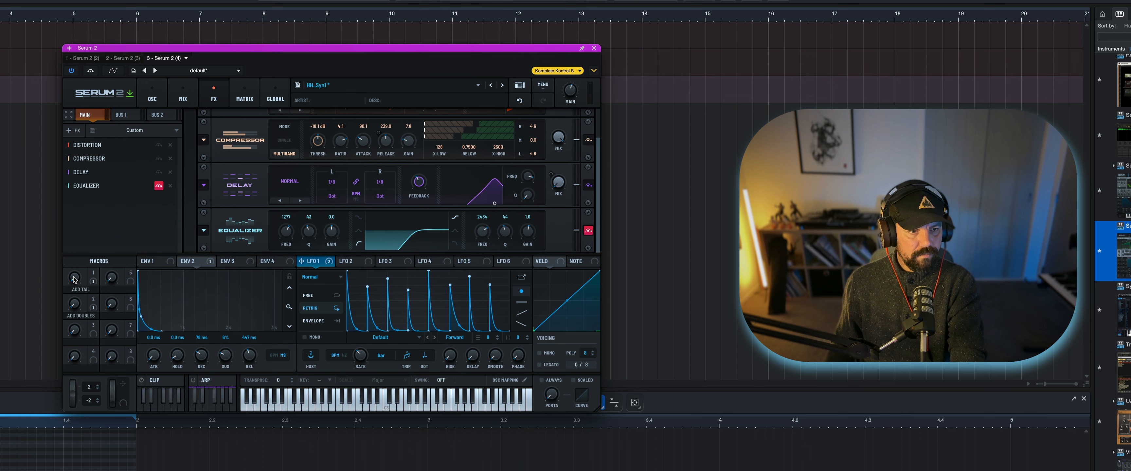
Review what the Add Tail and Add Doubles macros modulate, using the modulation matrix and the hi-hat's FX chain.
click(93, 280)
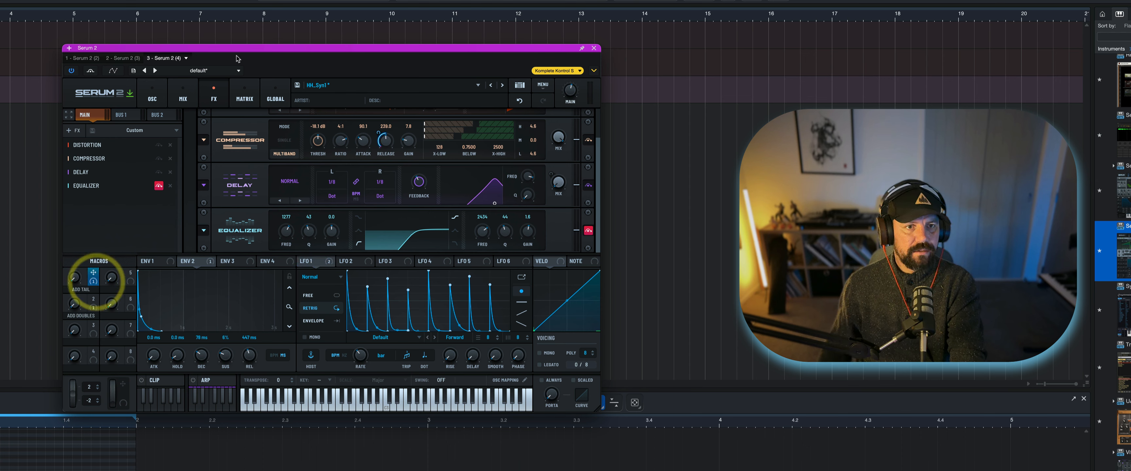
click(245, 97)
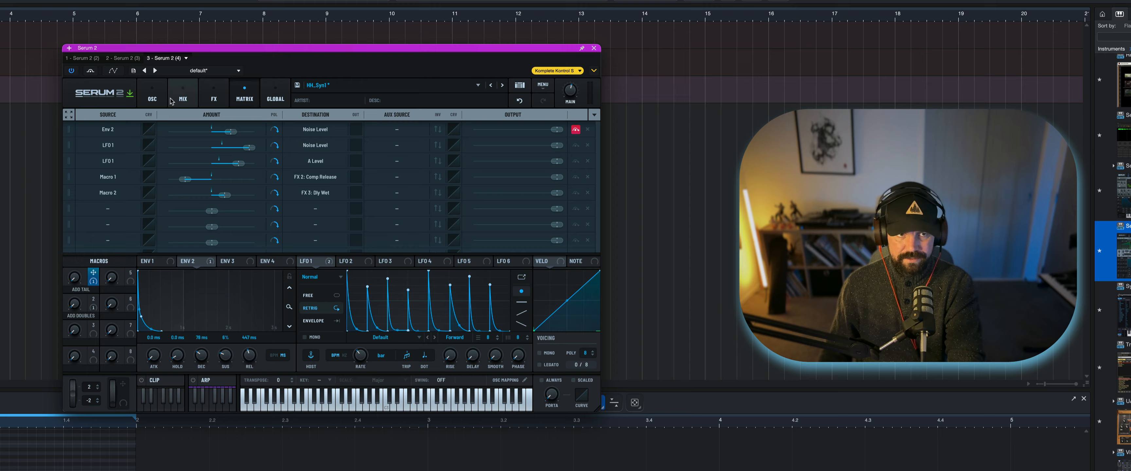
click(211, 98)
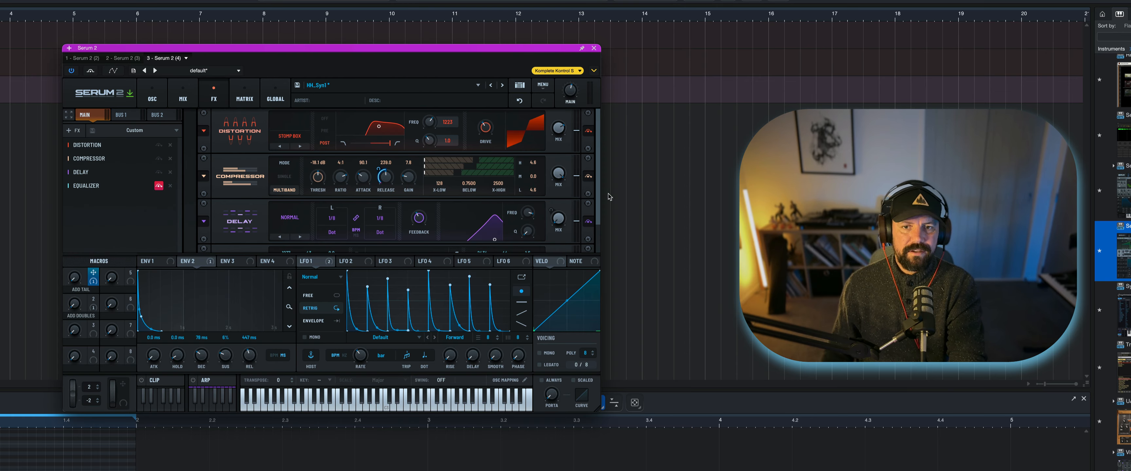
mouse_move(598, 188)
mouse_down()
mouse_move(598, 216)
mouse_move(596, 189)
mouse_up()
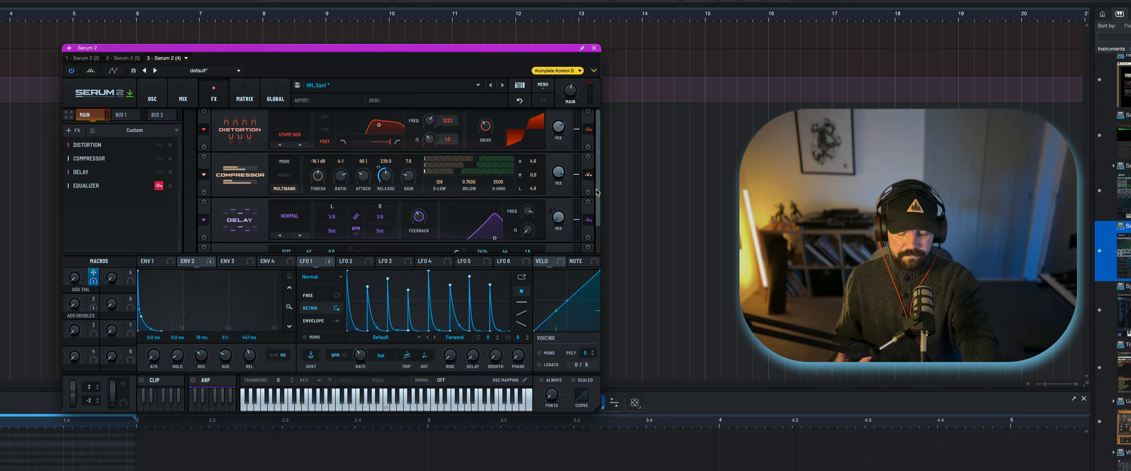
click(85, 306)
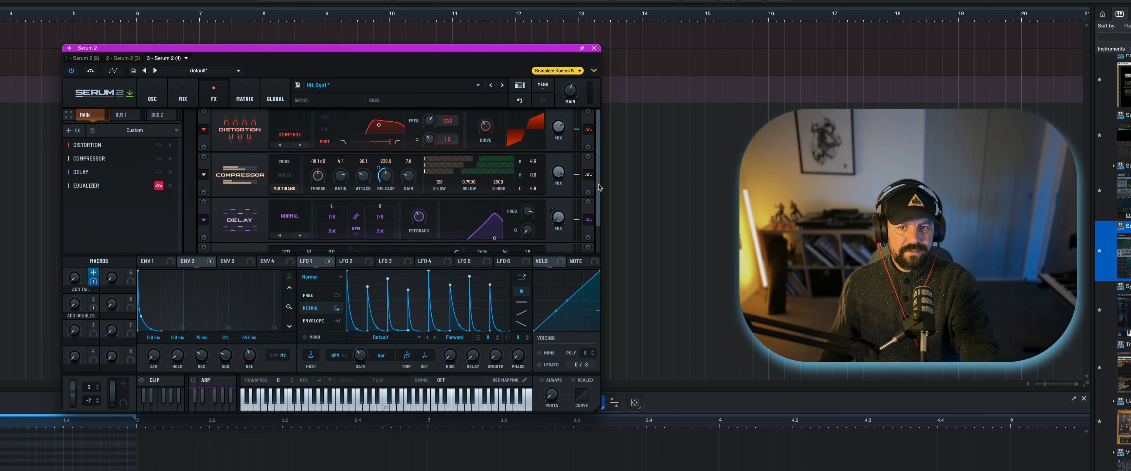
drag(600, 187, 597, 223)
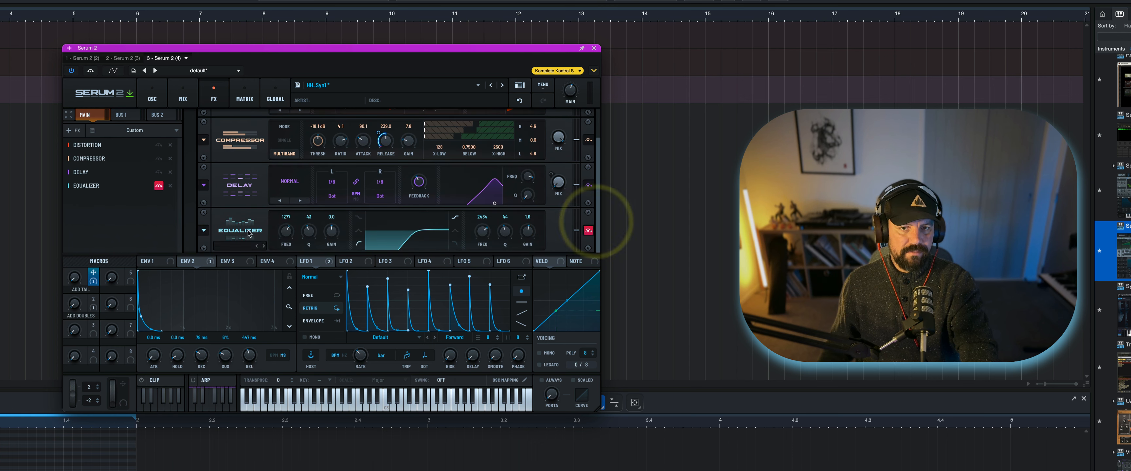
click(85, 304)
click(90, 309)
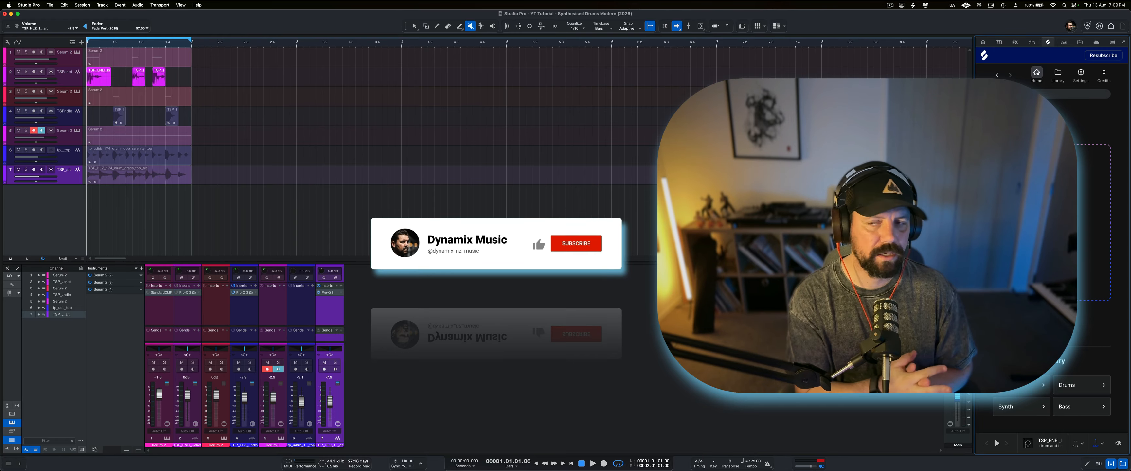
Show the instrument list in the browser and select the kick sample's mixer channel.
click(1000, 43)
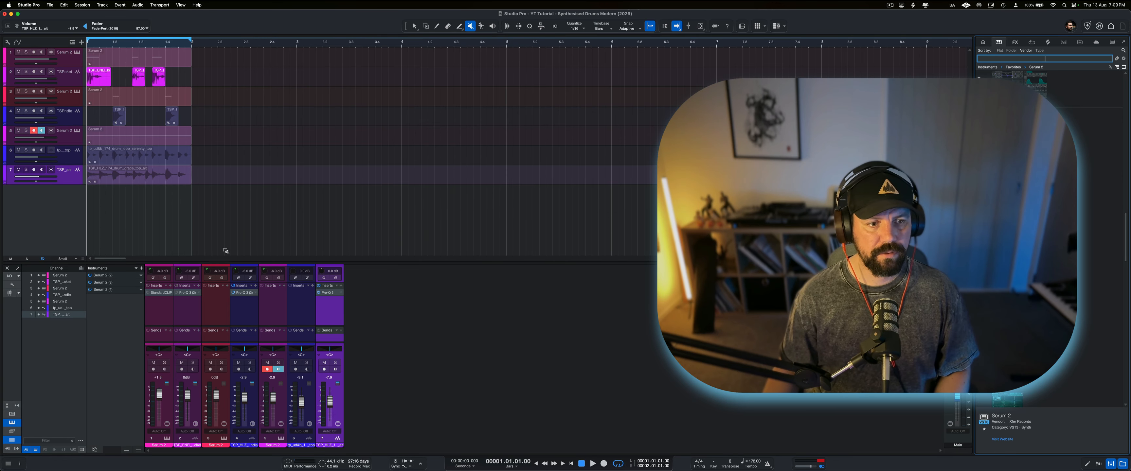
click(242, 317)
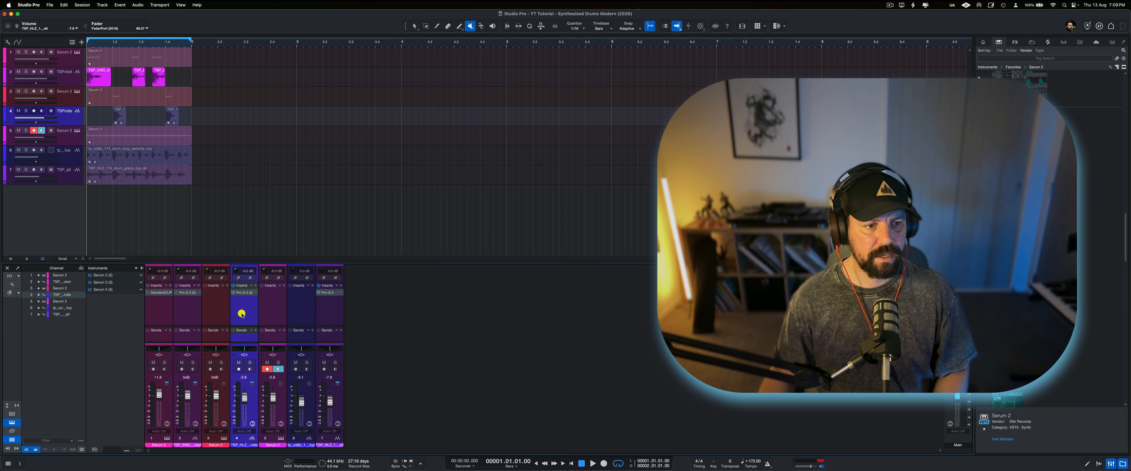
click(187, 318)
key(space)
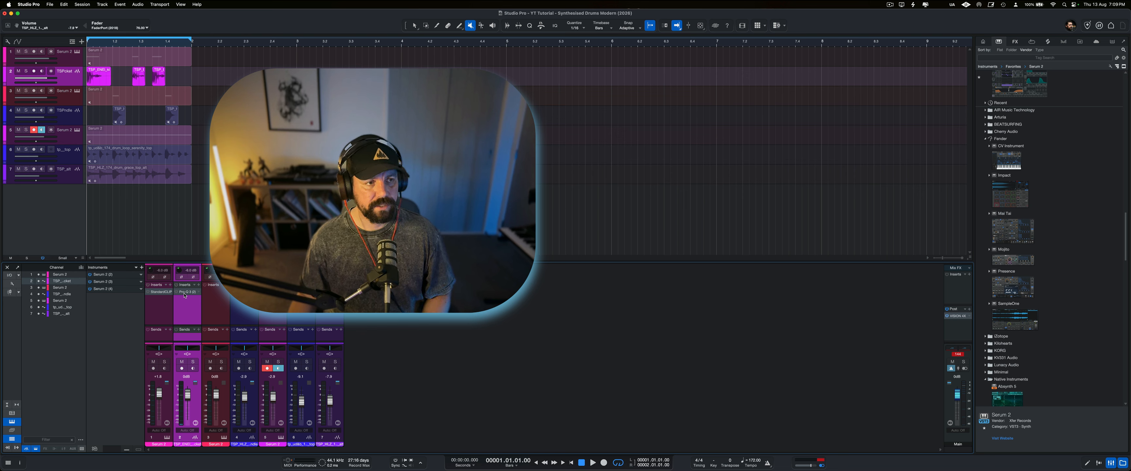
Open and activate Pro-Q 3 on the kick sample channel, and audition the kick through its low cut.
click(184, 293)
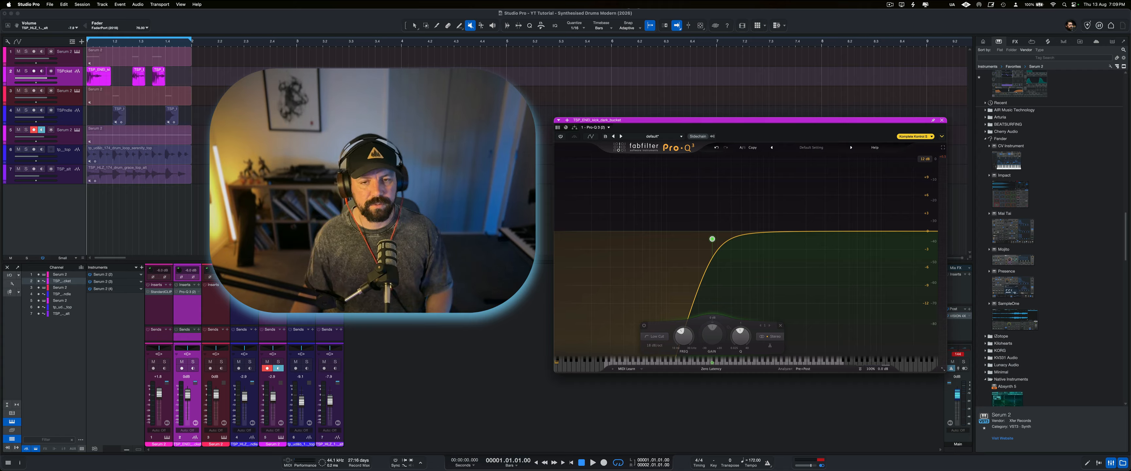
click(177, 293)
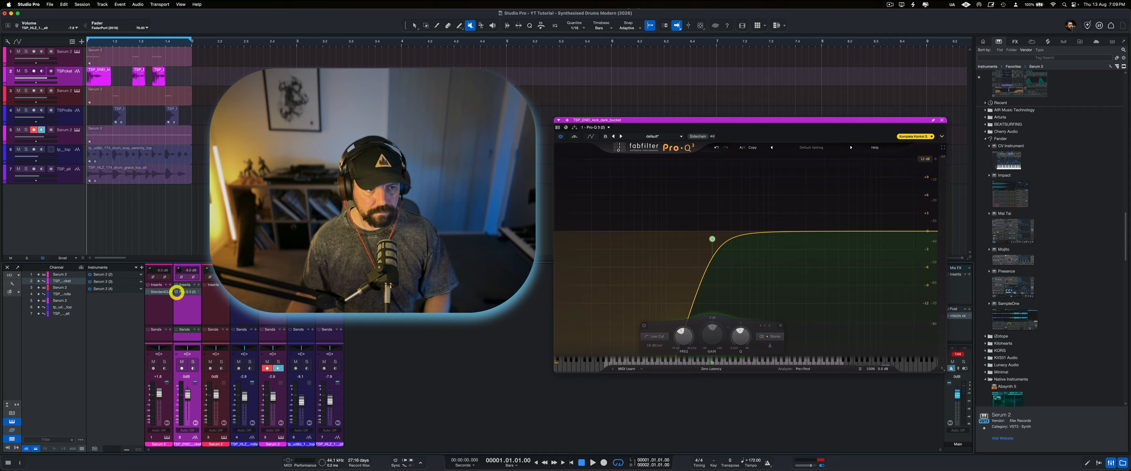
key(space)
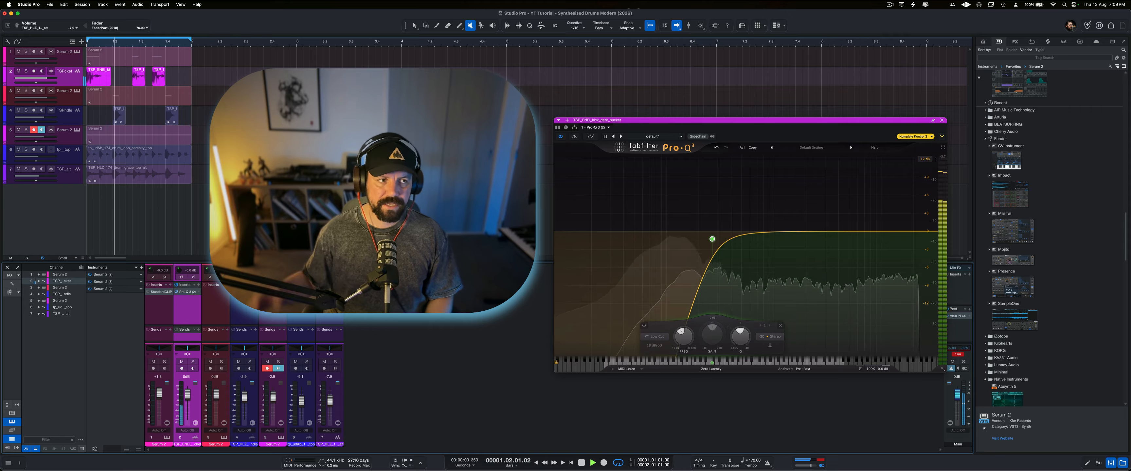
key(space)
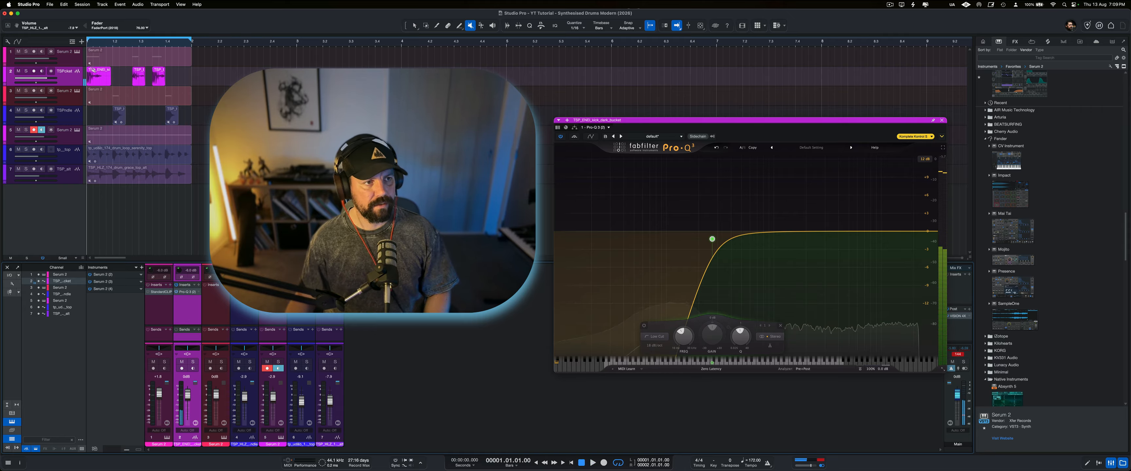
Unmute the Serum 2 kick clip on track 1, and audition it soloed alone and together with the kick sample track.
click(128, 58)
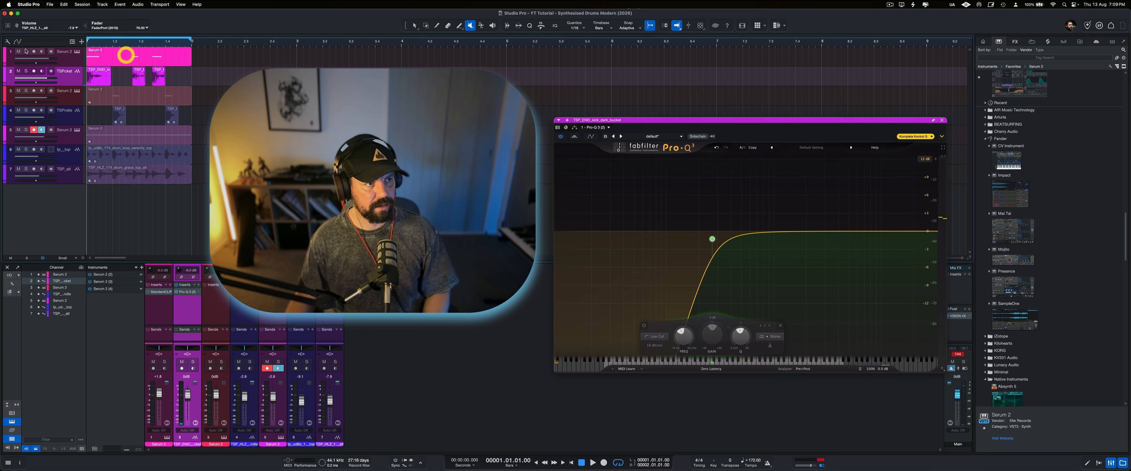
click(26, 52)
key(space)
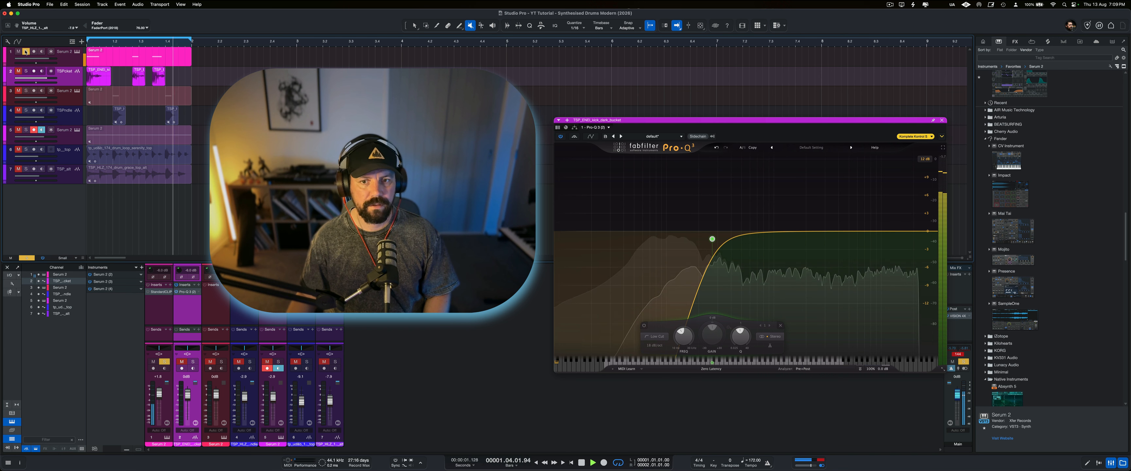
key(space)
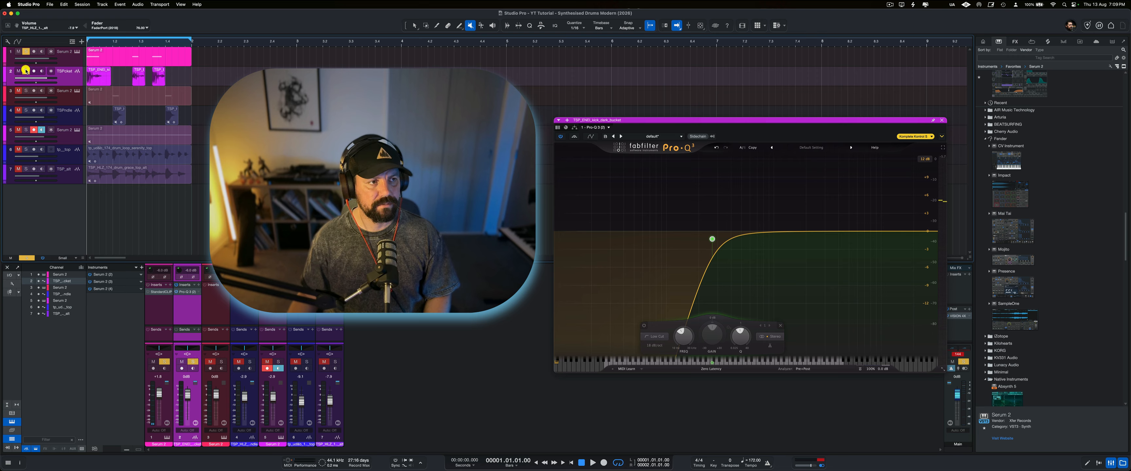
key(space)
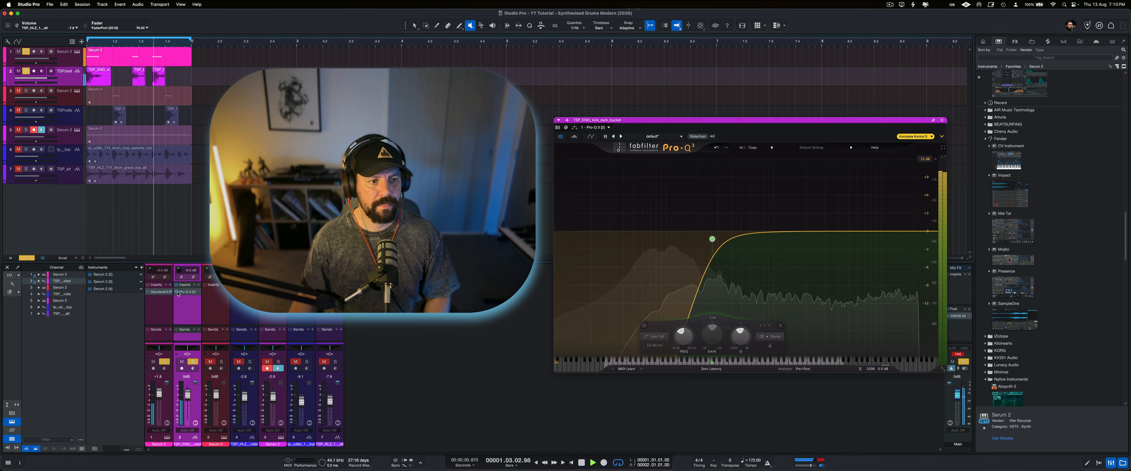
key(space)
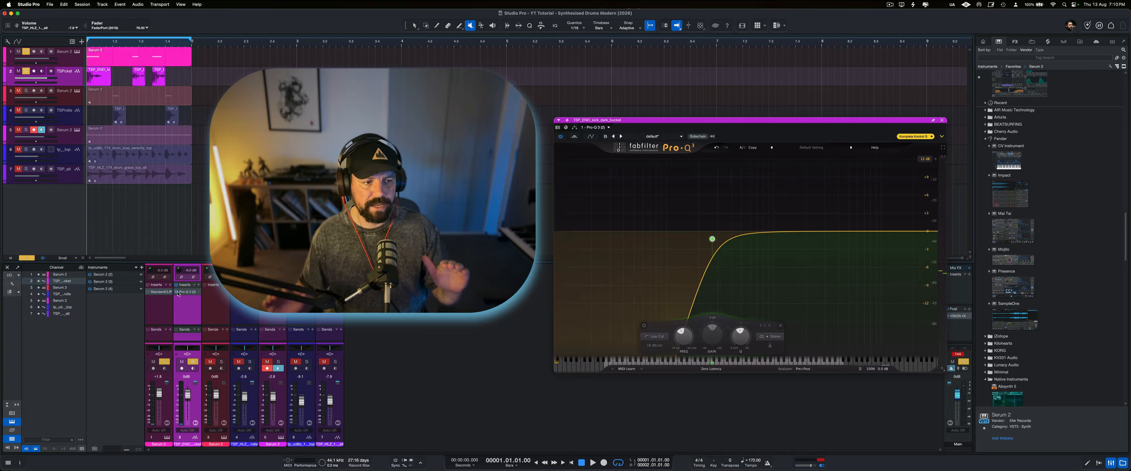
Open and activate StandardCLIP on the Serum 2 kick channel, and play the layered kick to check its clipping and output gain.
click(154, 293)
click(147, 292)
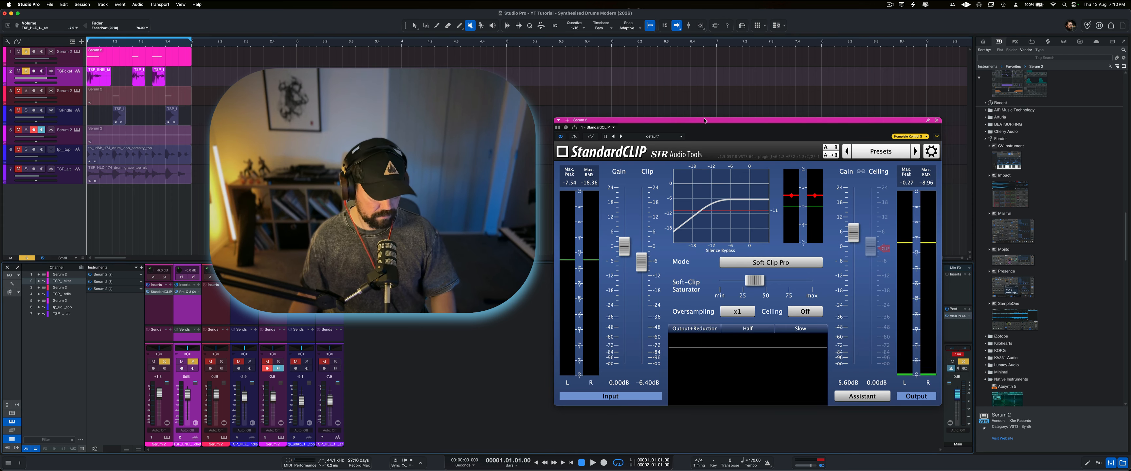
drag(705, 120, 571, 107)
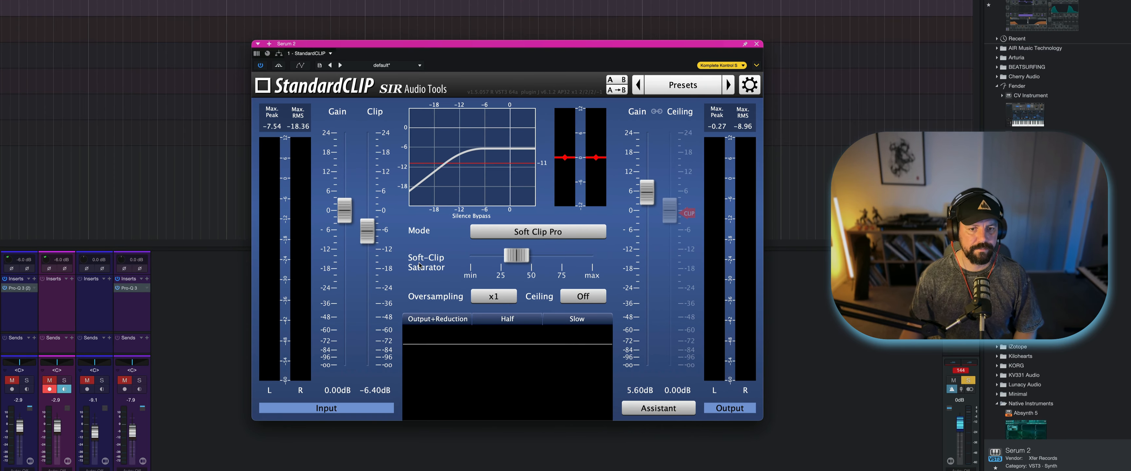
key(space)
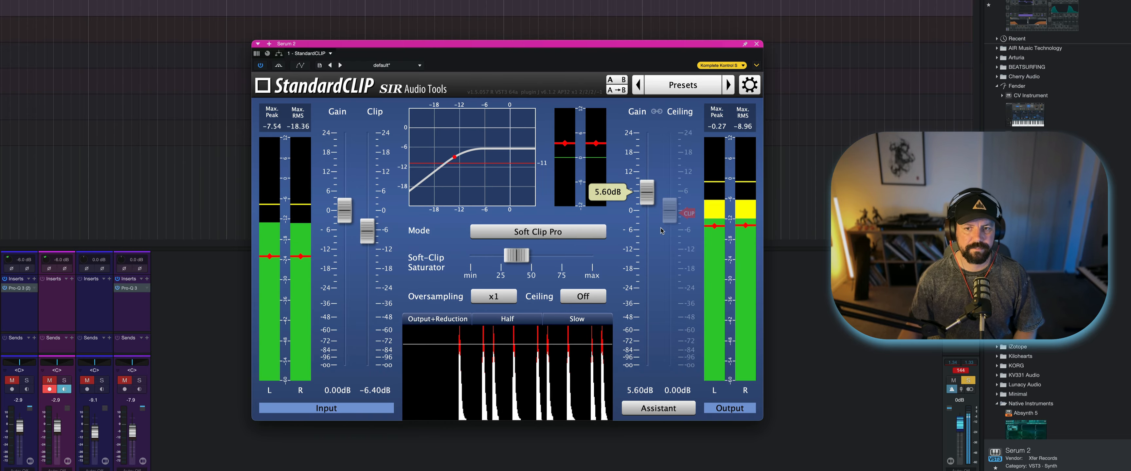
double_click(647, 196)
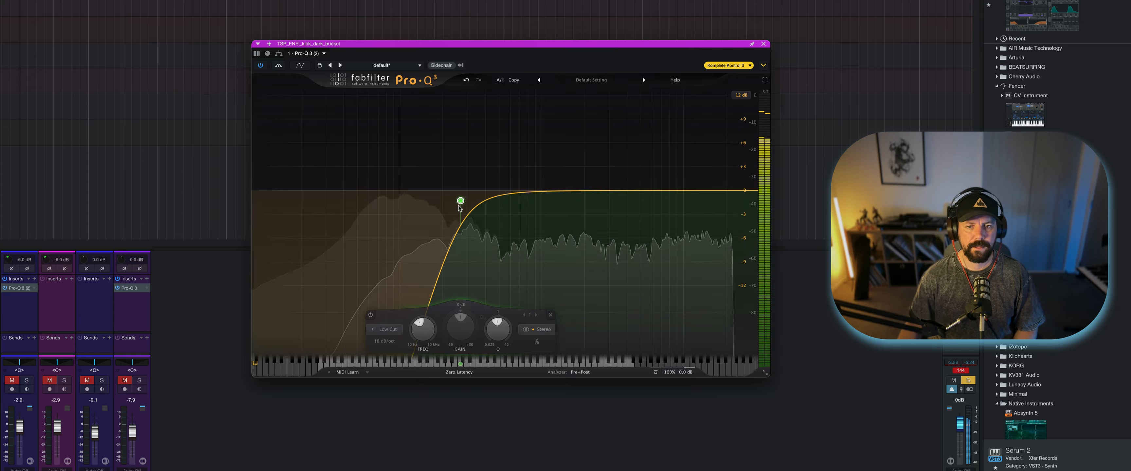
Lower the kick sample's Pro-Q 3 low cut to 129.09 Hz, and compare the sound with the band off and on.
drag(458, 201, 416, 202)
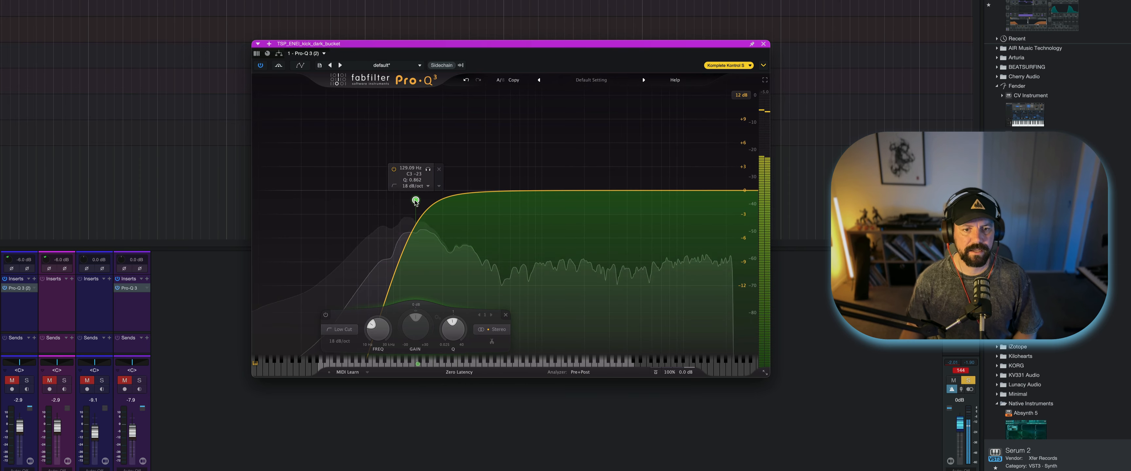
click(394, 169)
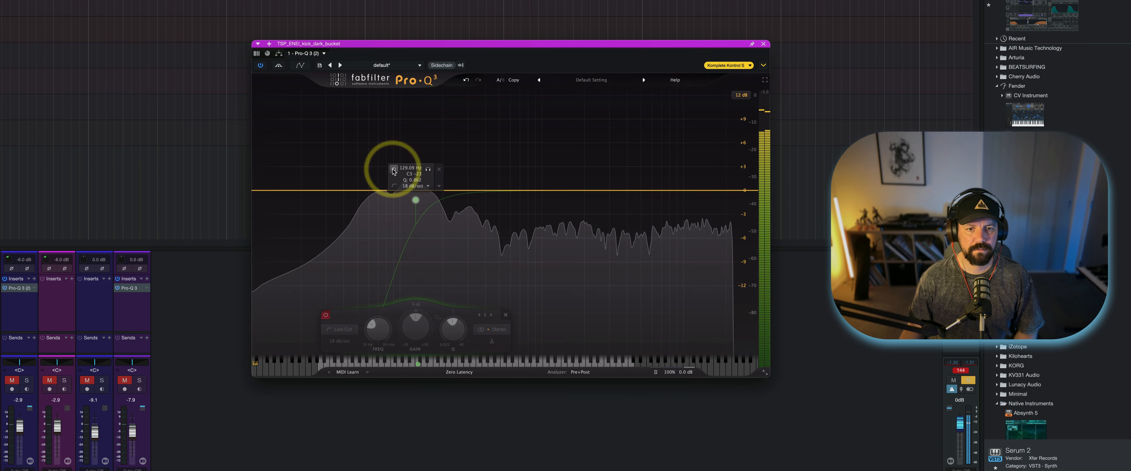
click(393, 169)
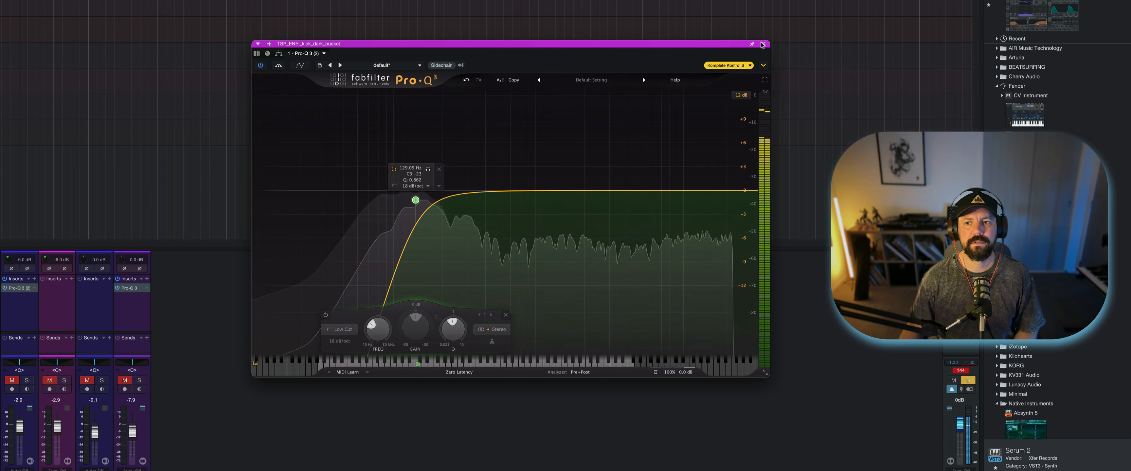
click(763, 44)
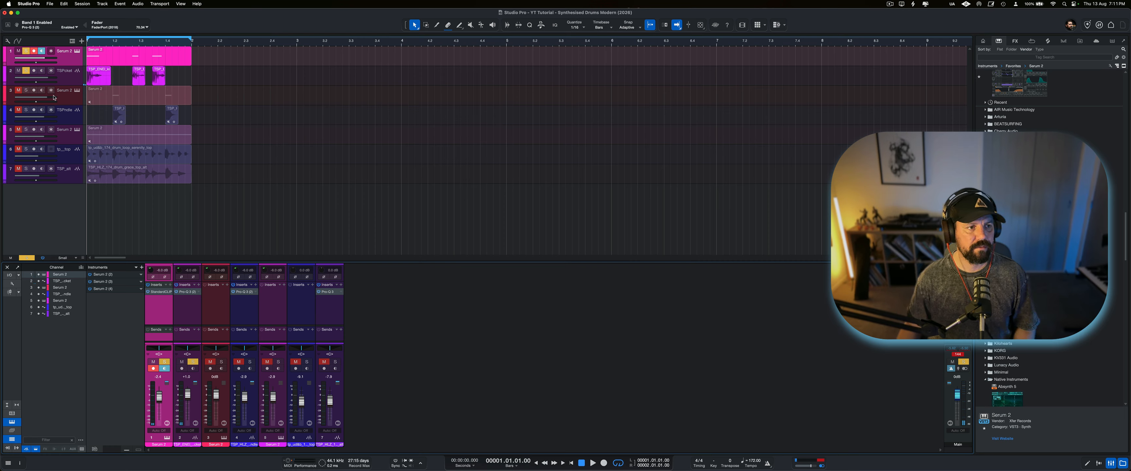
Solo the snare sample track instead of the two kick tracks, and unmute its two TSP_HLZ_snare_spindle clips.
click(26, 110)
click(26, 70)
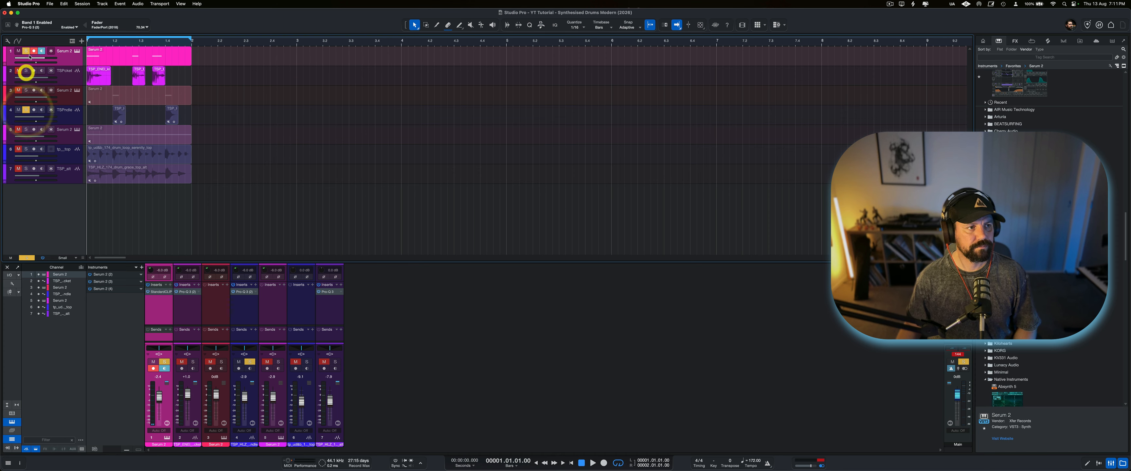
click(26, 51)
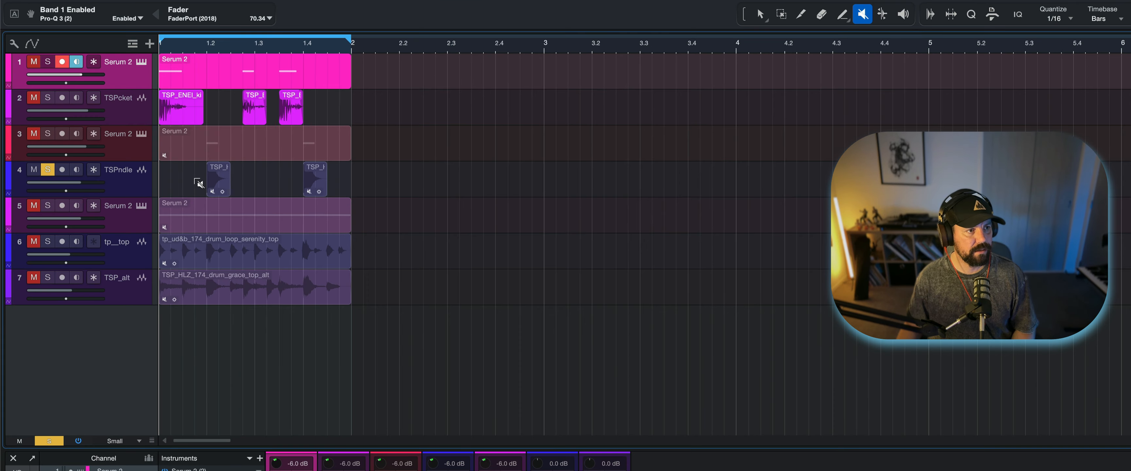
drag(233, 180, 349, 177)
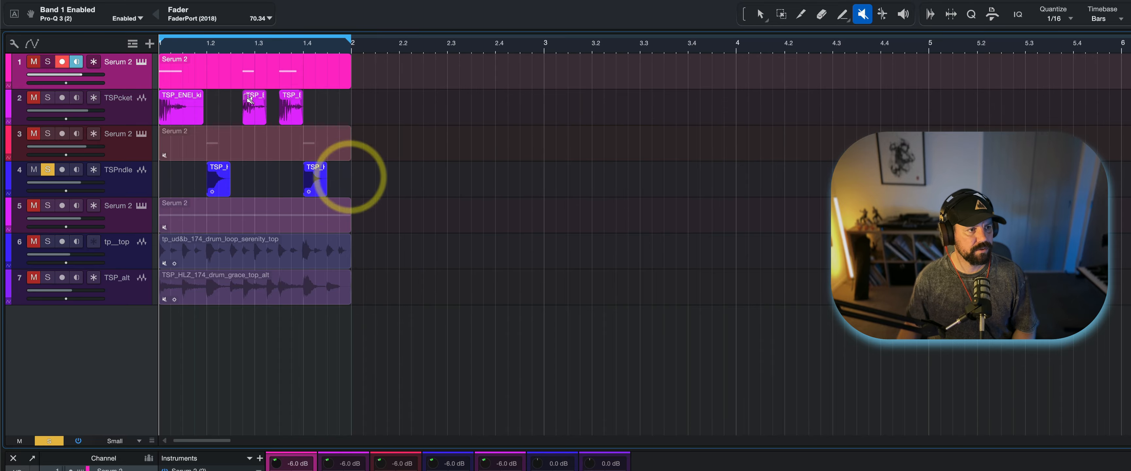
scroll(207, 46, up, 8)
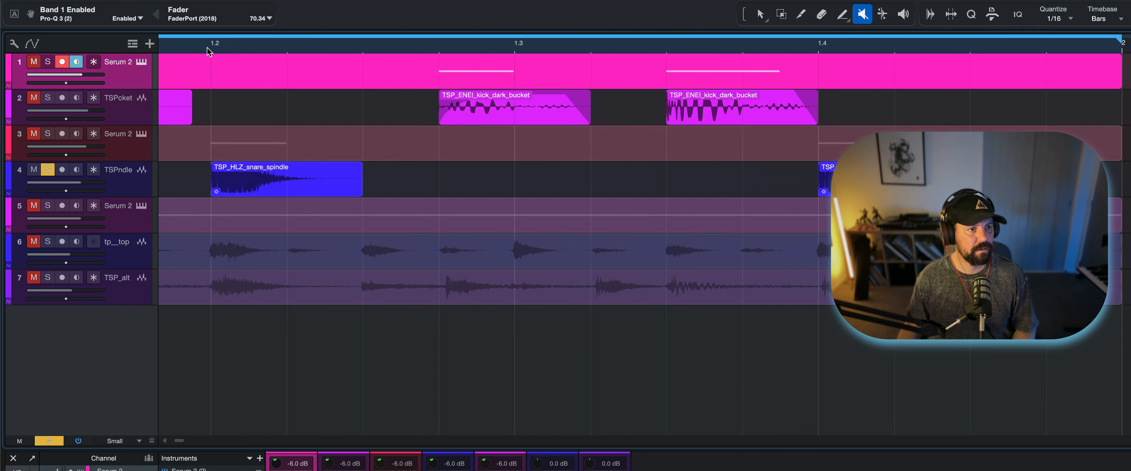
Play the soloed snare sample, and add a low cut at about 248 Hz in its channel's Pro-Q 3.
scroll(207, 47, down, 2)
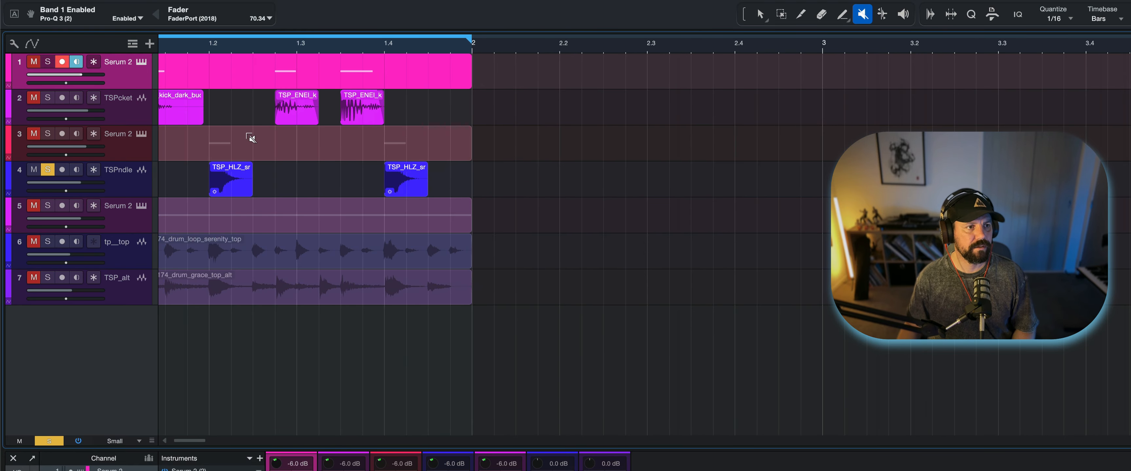
scroll(275, 167, left, 2)
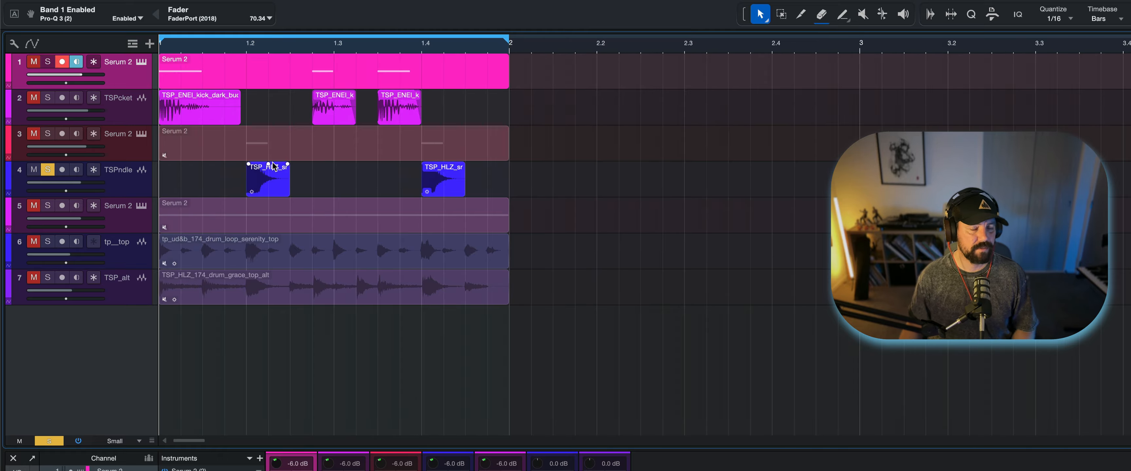
key(space)
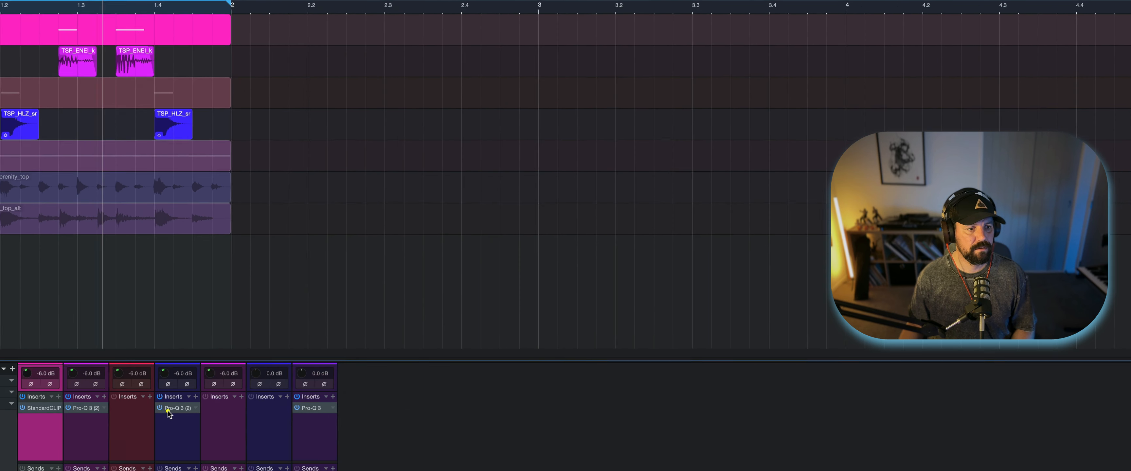
double_click(170, 411)
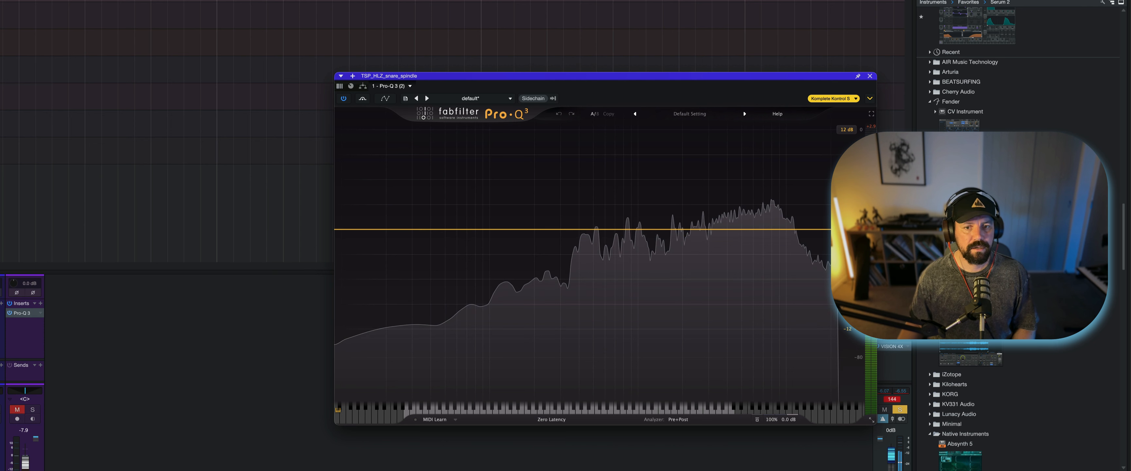
click(357, 229)
drag(357, 229, 549, 239)
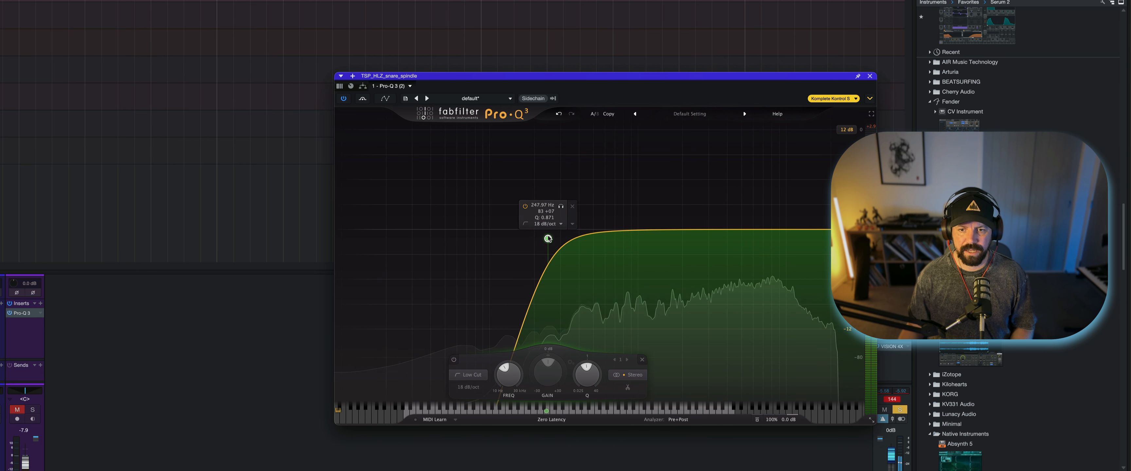
click(870, 76)
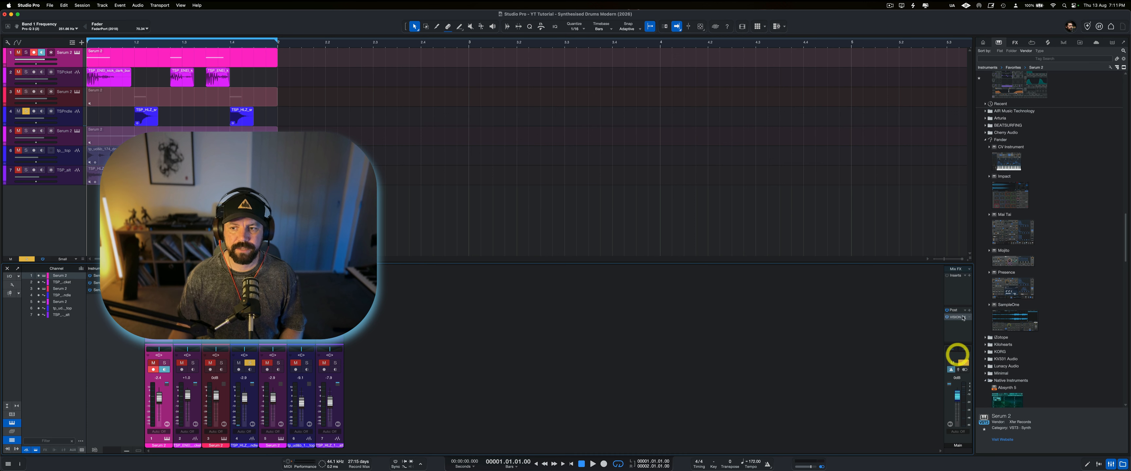
Open the VISION 4X analyzer on the main channel, and play the snare sample to examine its spectrogram.
click(963, 318)
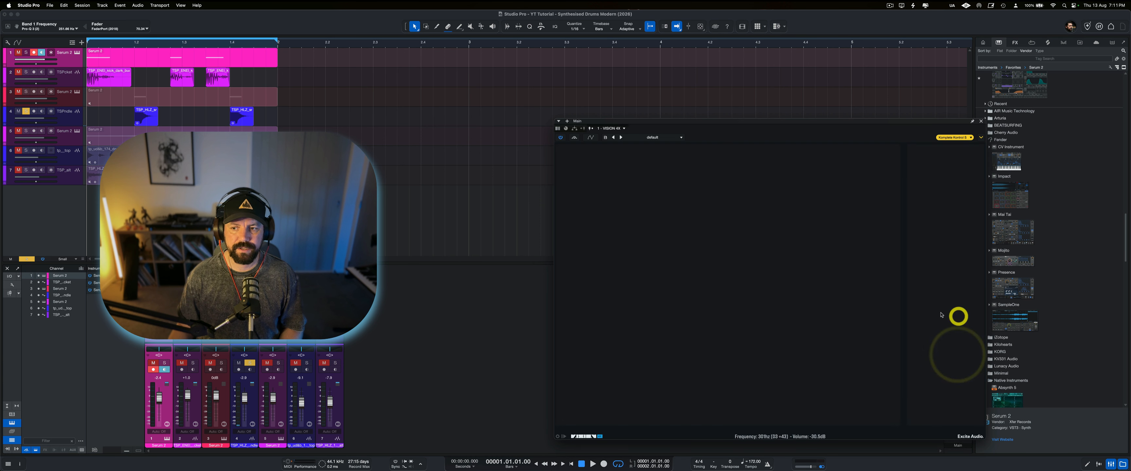
drag(777, 124, 700, 104)
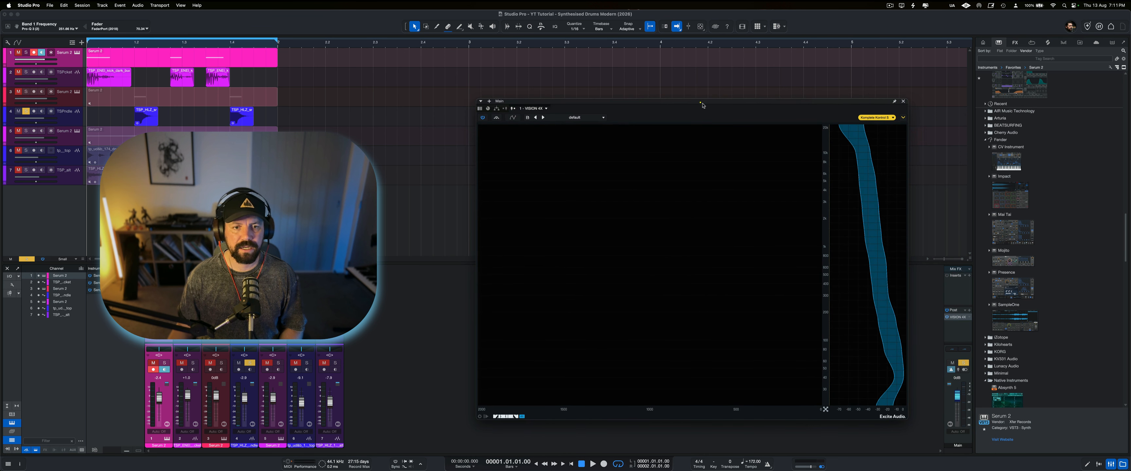
key(space)
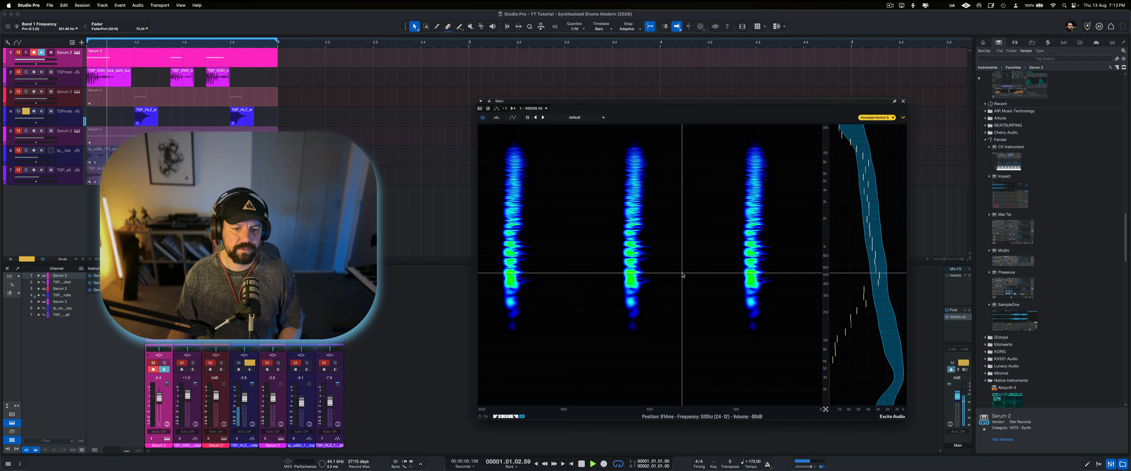
key(space)
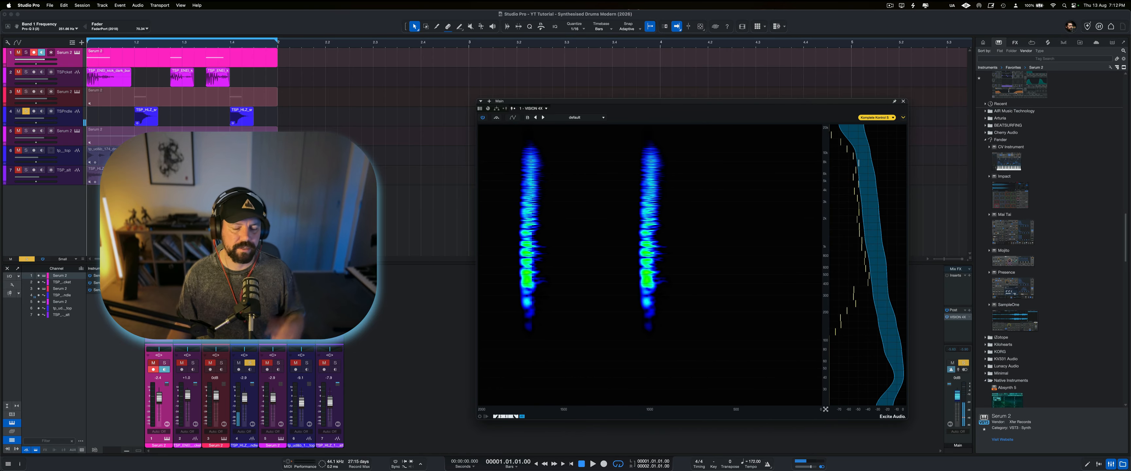
Solo the Serum 2 snare track with the snare sample, unmute its clip, and audition the layered snare in VISION 4X.
click(27, 92)
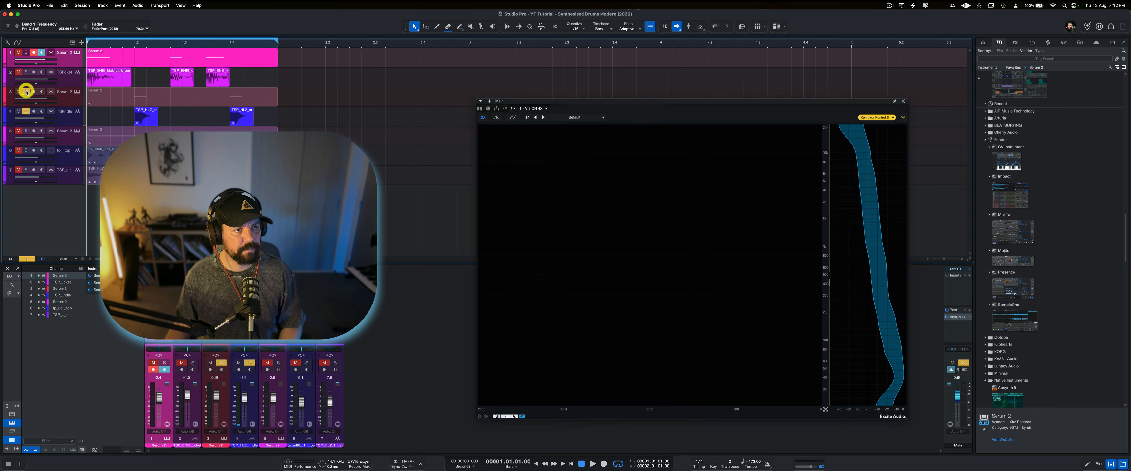
key(6)
click(154, 103)
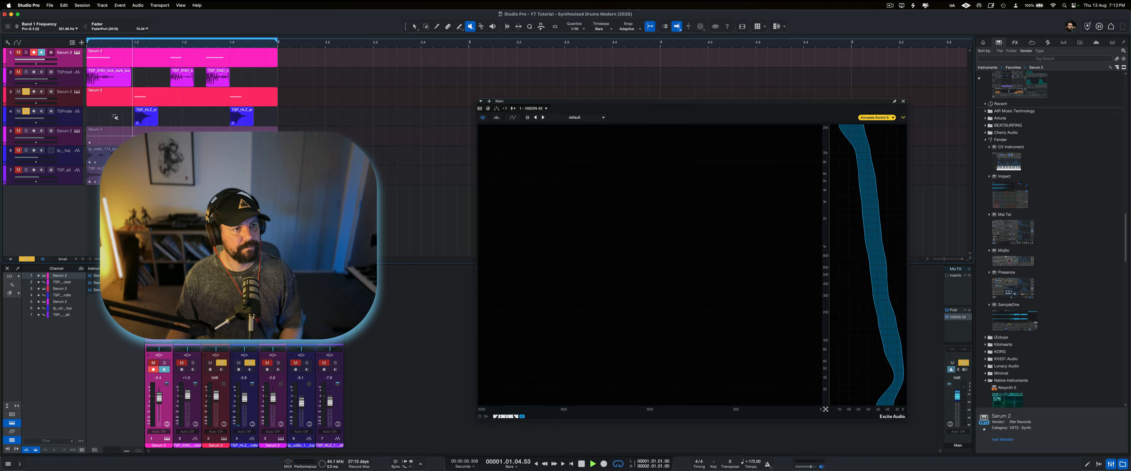
key(space)
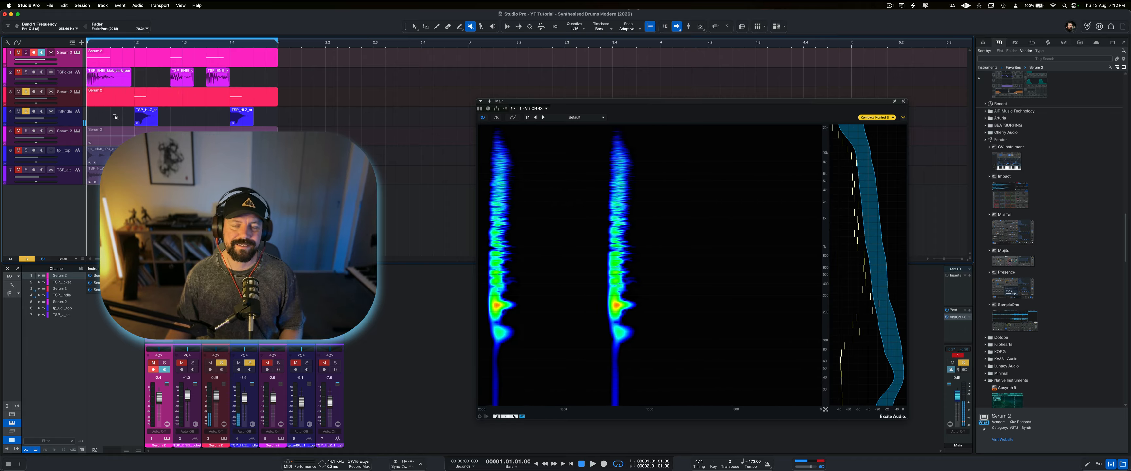
key(space)
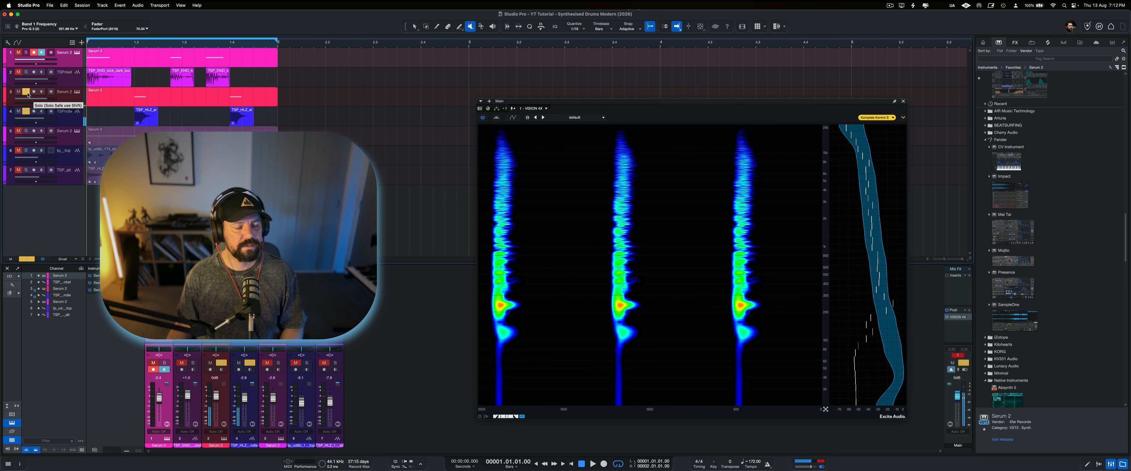
key(space)
key(space)
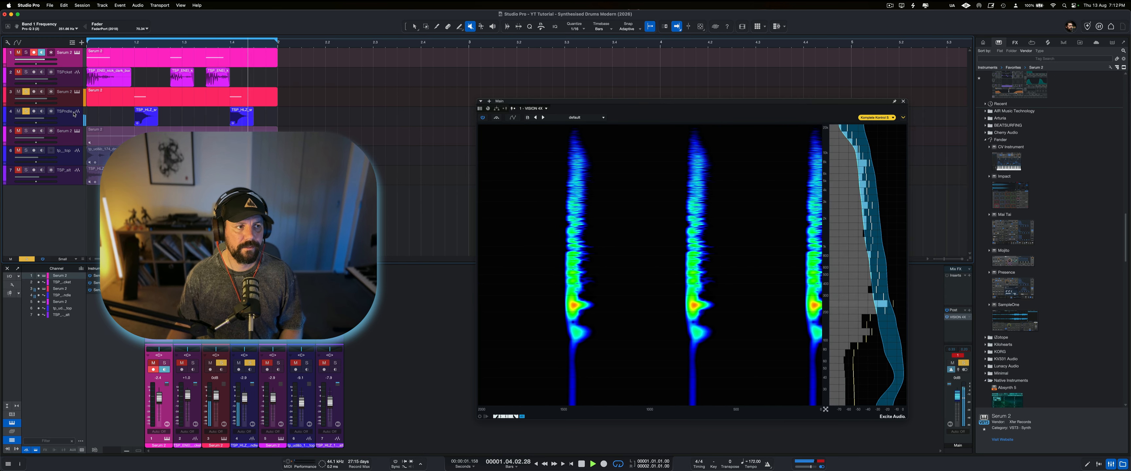
Unsolo both snare tracks, unmute and solo the Serum 2 hi-hat on track 5, and audition it with its instrument open.
key(space)
click(26, 111)
click(25, 93)
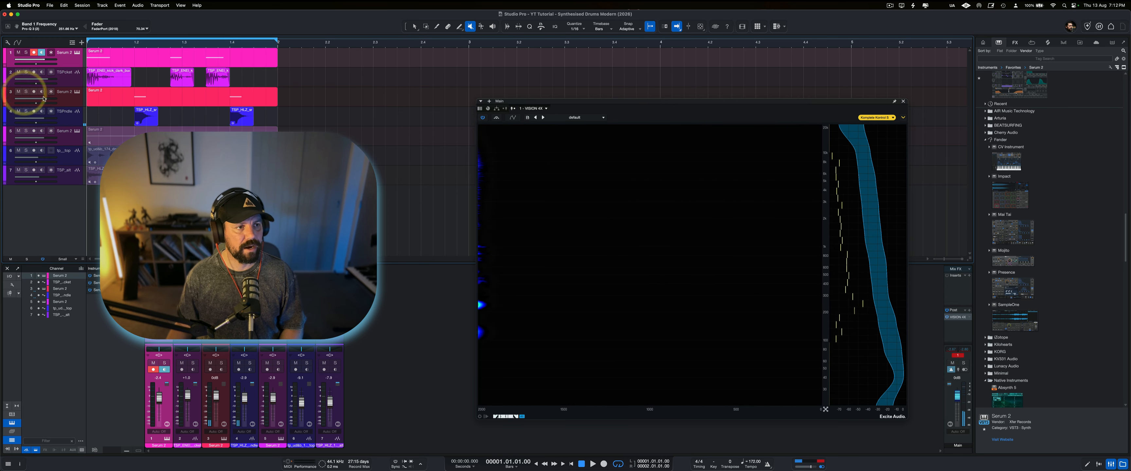
click(118, 142)
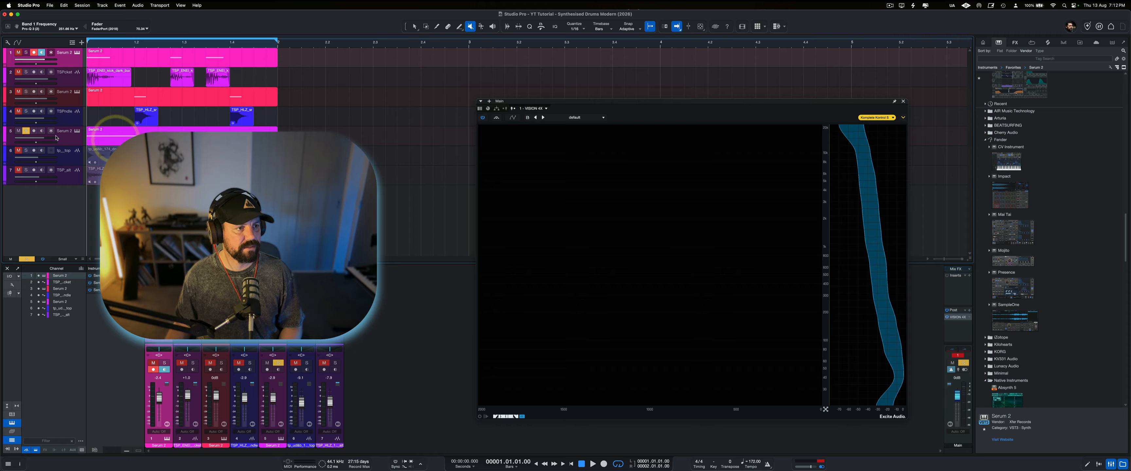
key(space)
click(78, 132)
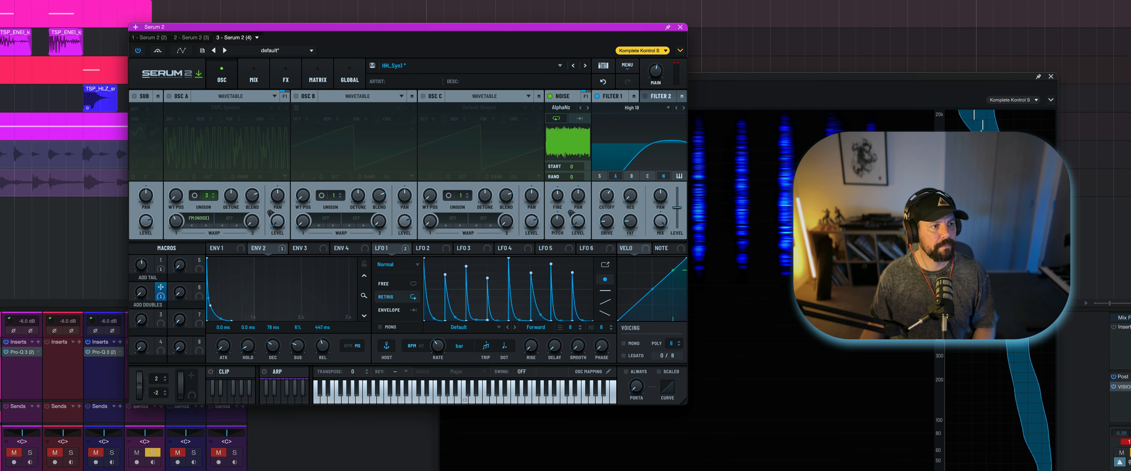
key(s)
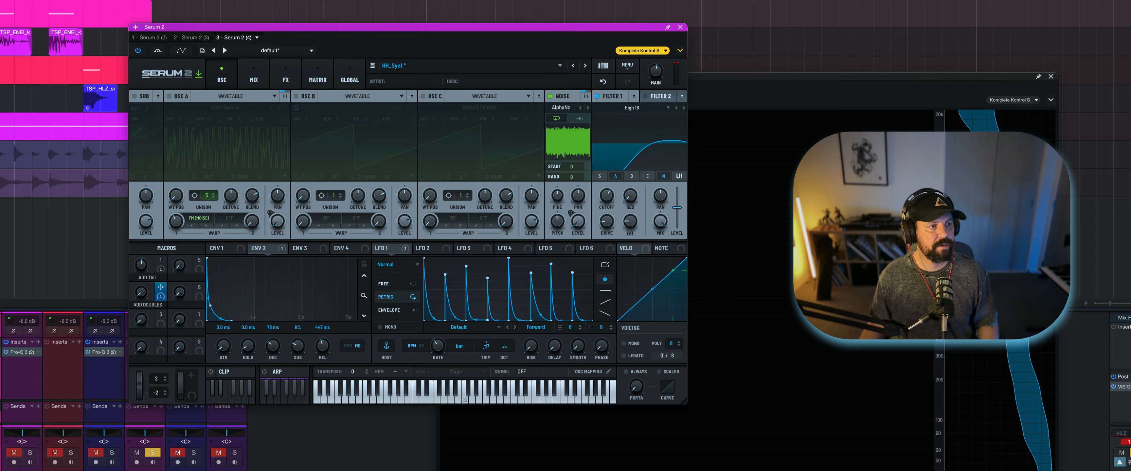
Open the snare sample's Pro-Q 3 and the kick's Serum 2, and play tracks 1 to 5 soloed together.
double_click(102, 353)
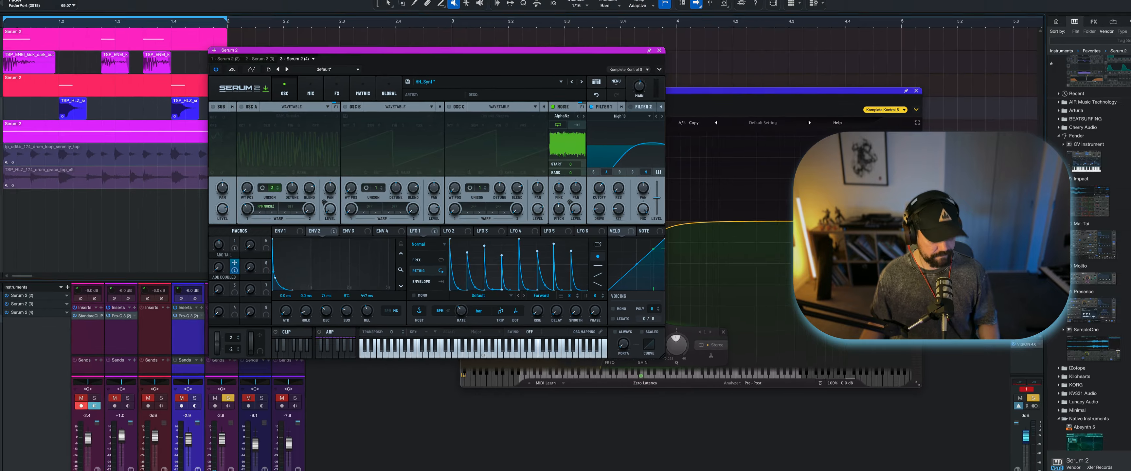
click(77, 52)
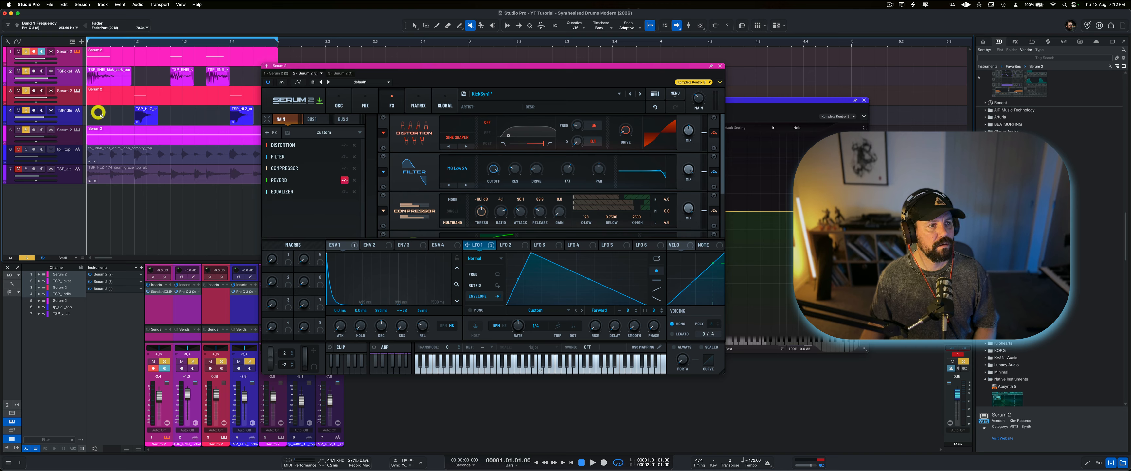
key(space)
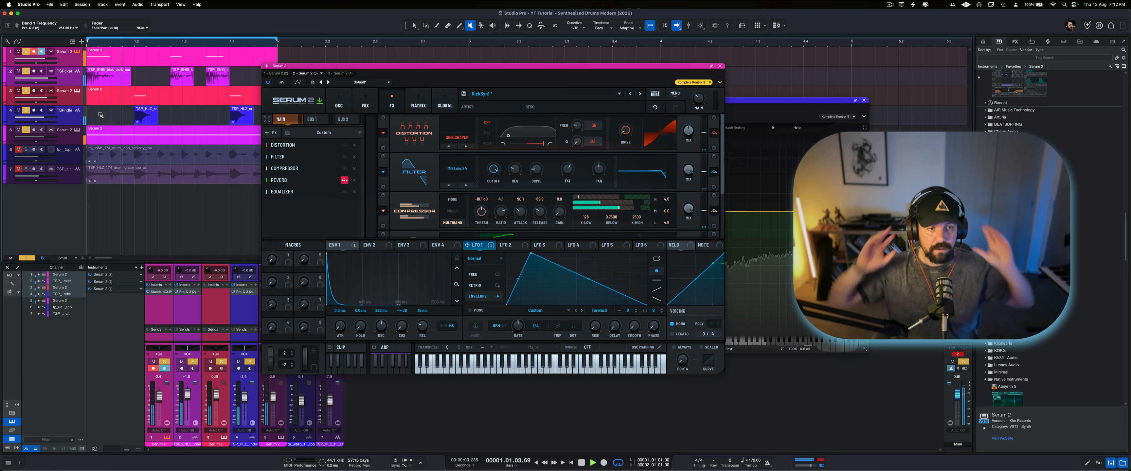
Compare the layered drums with the kick patch's reverb on and bypassed, close Serum 2, and stop playback.
click(344, 180)
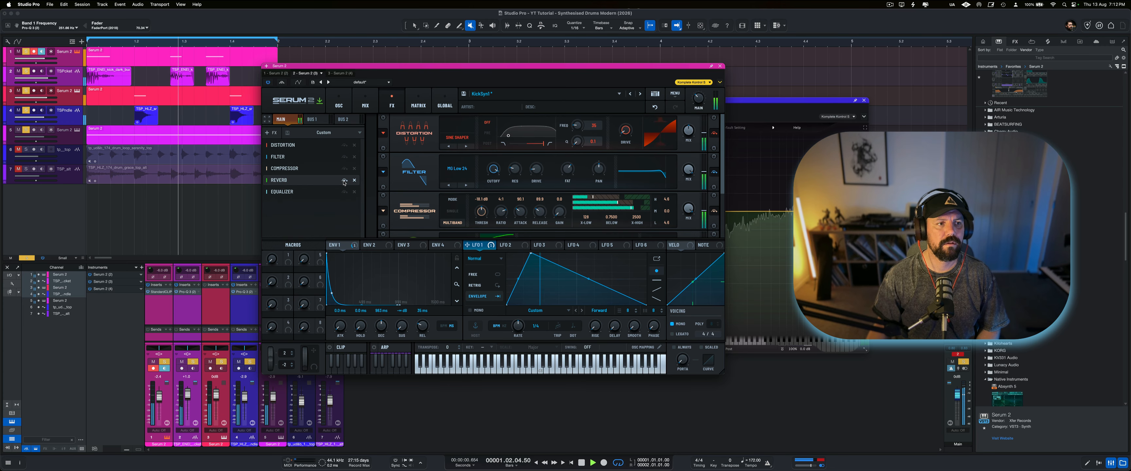
click(345, 180)
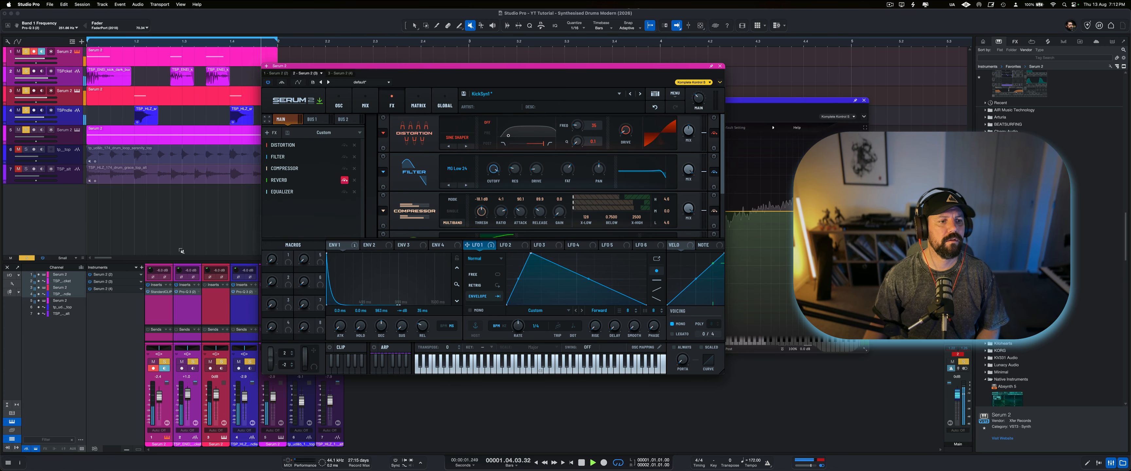
click(720, 66)
key(space)
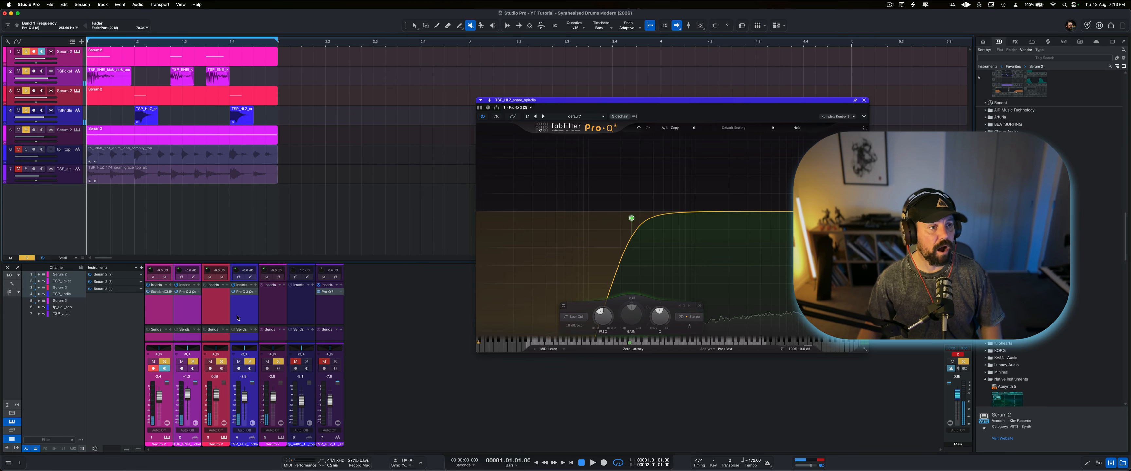
Rename track 5 as HH Synth, and add a new Serum 2 instrument track directly below it.
double_click(65, 131)
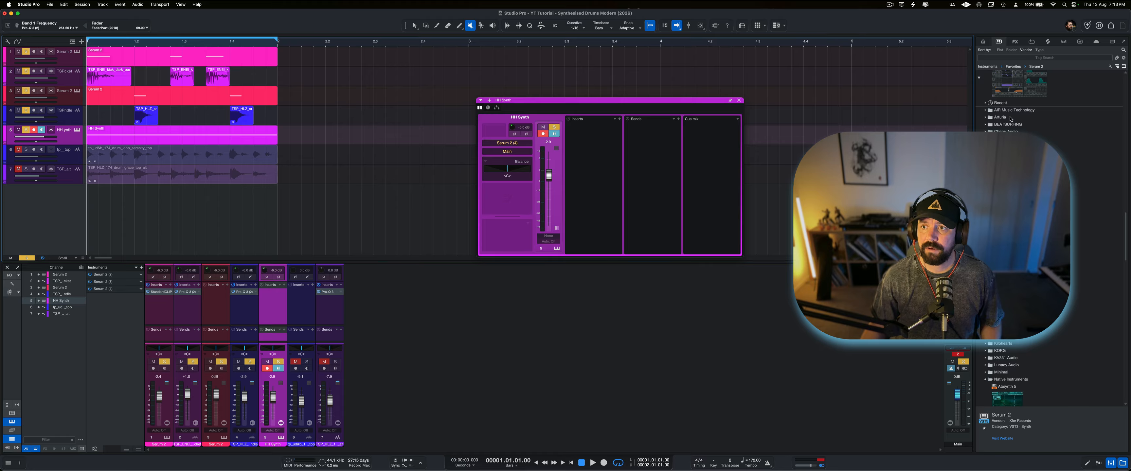
scroll(1011, 119, up, 8)
drag(1009, 204, 104, 148)
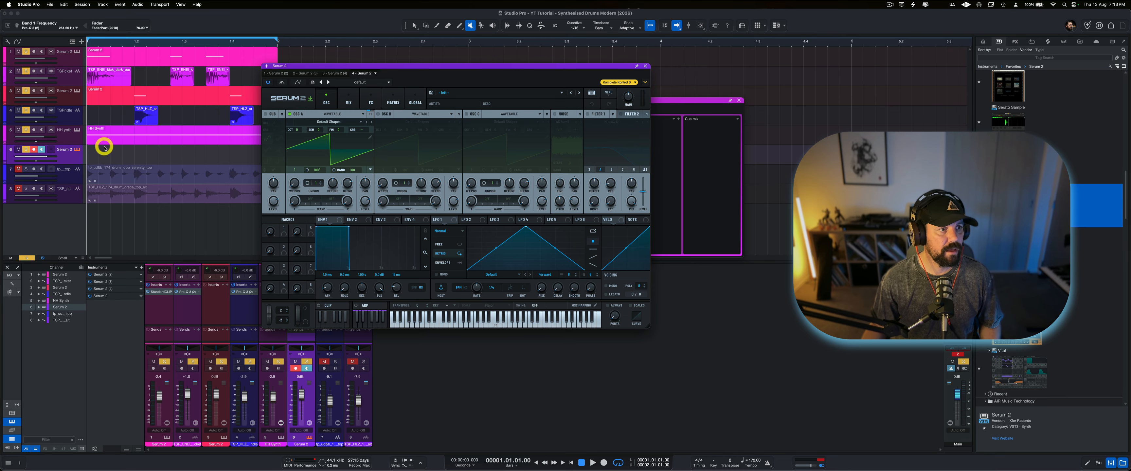
Load the fourth HH_Syn preset from the user HiHats folder into the new Serum 2 instrument.
click(592, 93)
scroll(290, 216, down, 3)
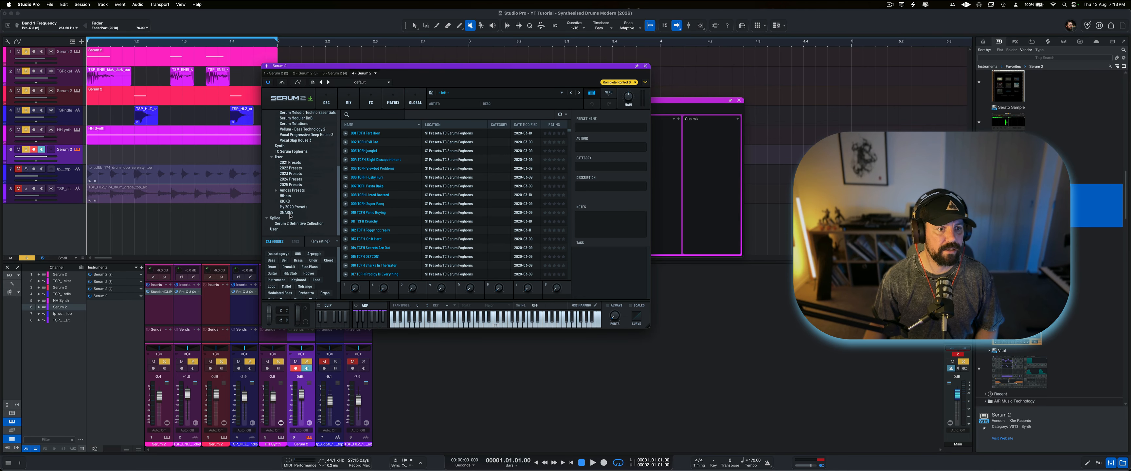
click(285, 196)
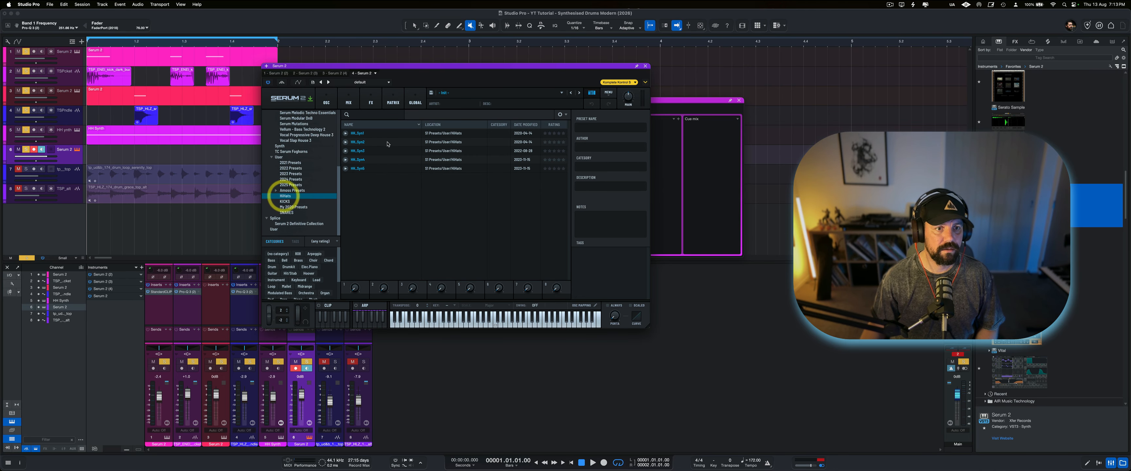
click(365, 160)
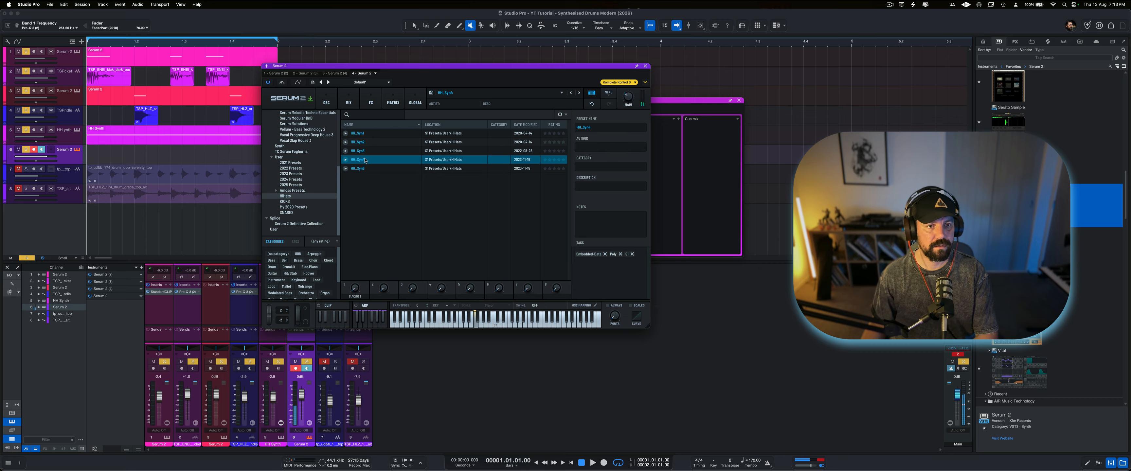
Copy the HH Synth clip onto the new Serum 2 track, and bounce the copy to a new audio track.
click(161, 139)
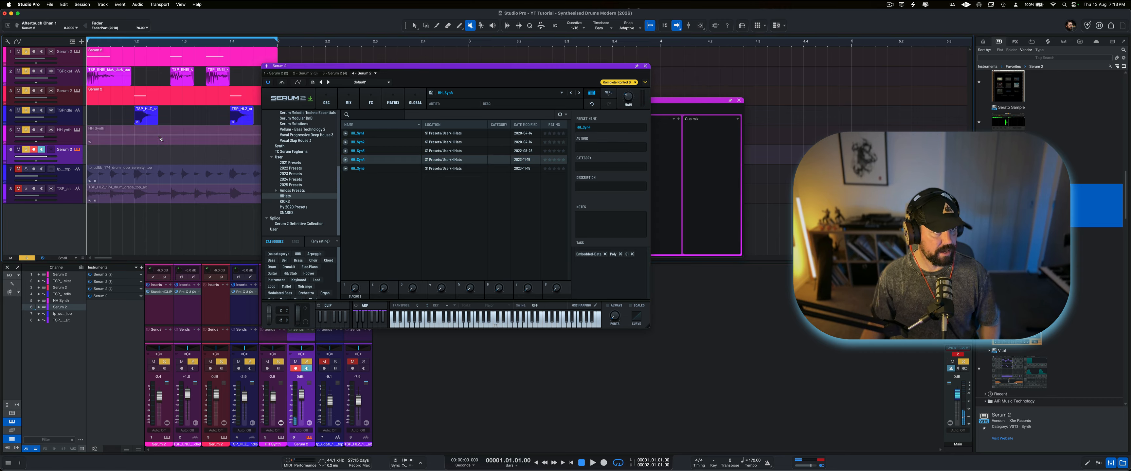
click(157, 137)
click(157, 148)
key(1)
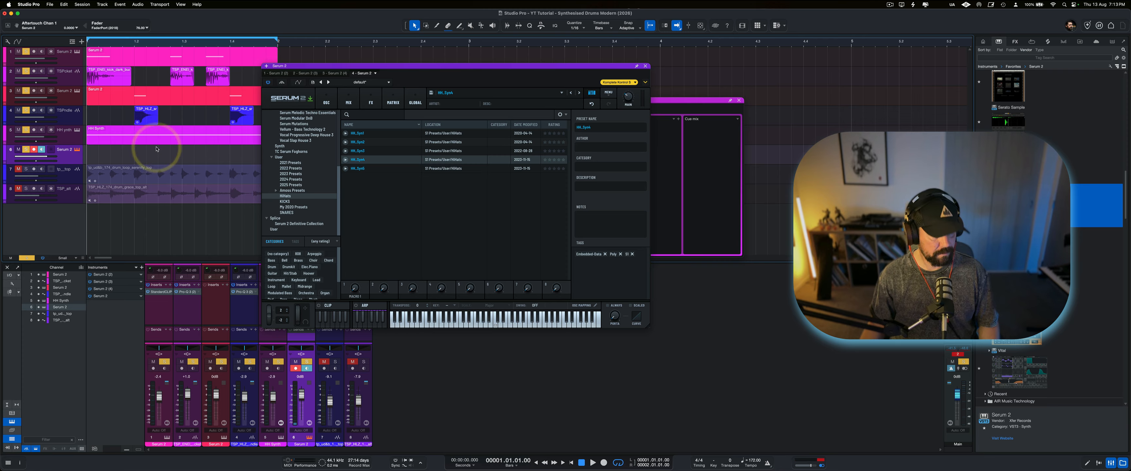
drag(156, 137, 154, 150)
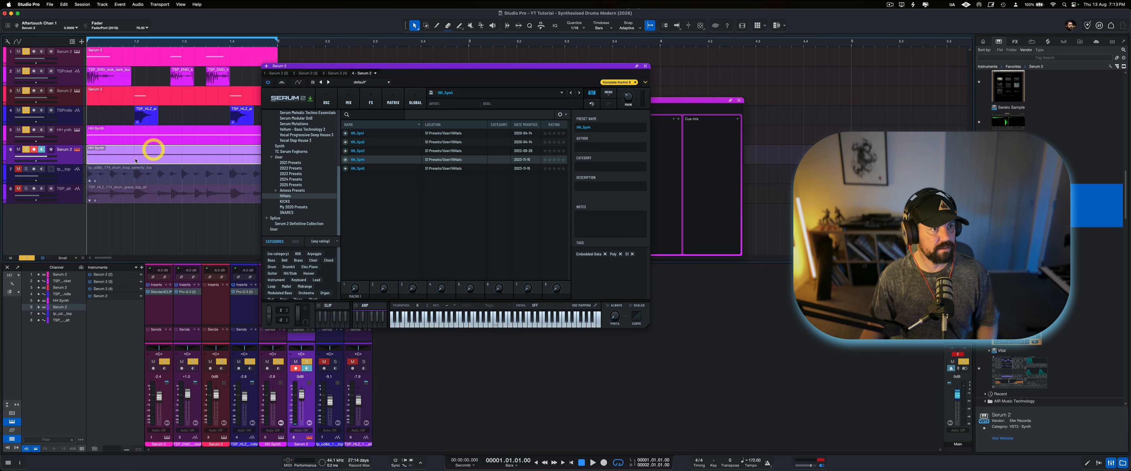
right_click(137, 155)
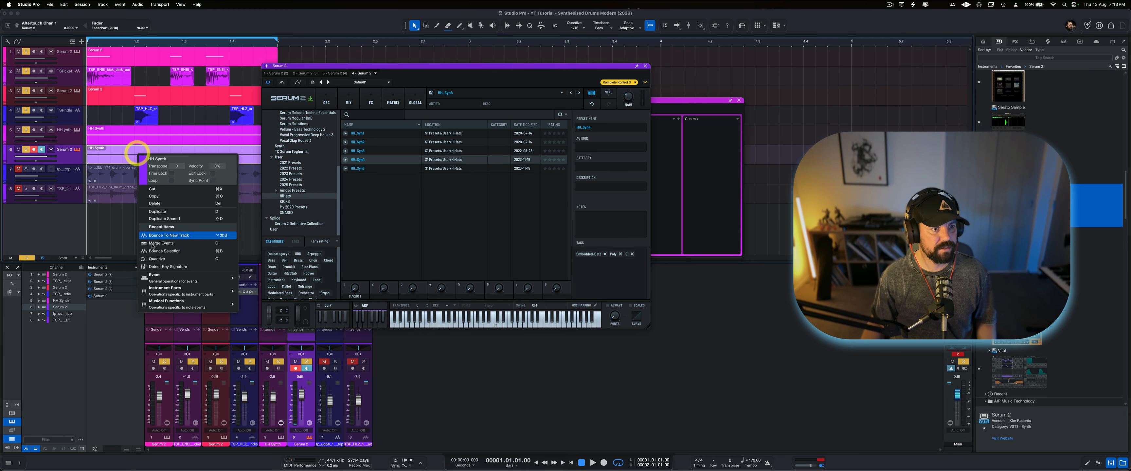
click(167, 236)
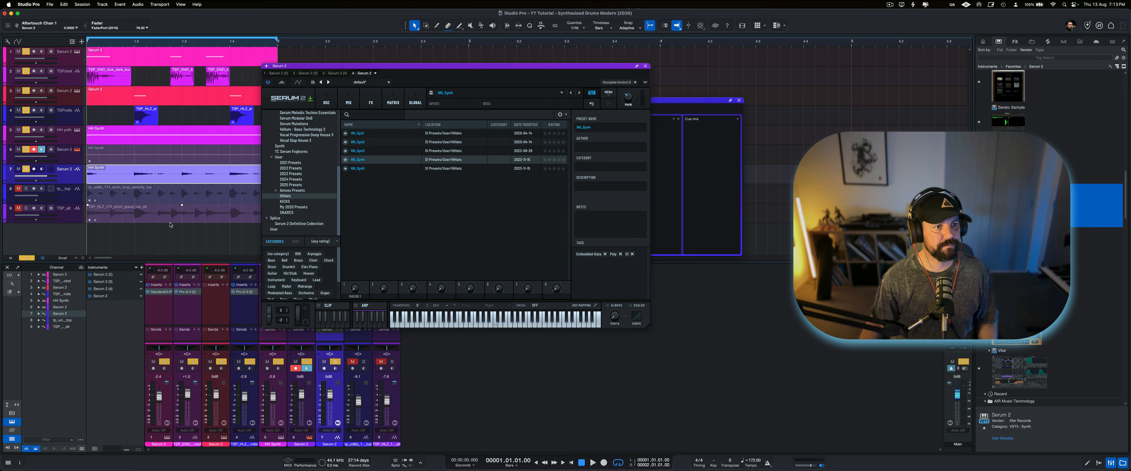
Close the Serum 2 window and remove the muted Serum 2 instrument track, keeping its bounced audio track.
click(646, 66)
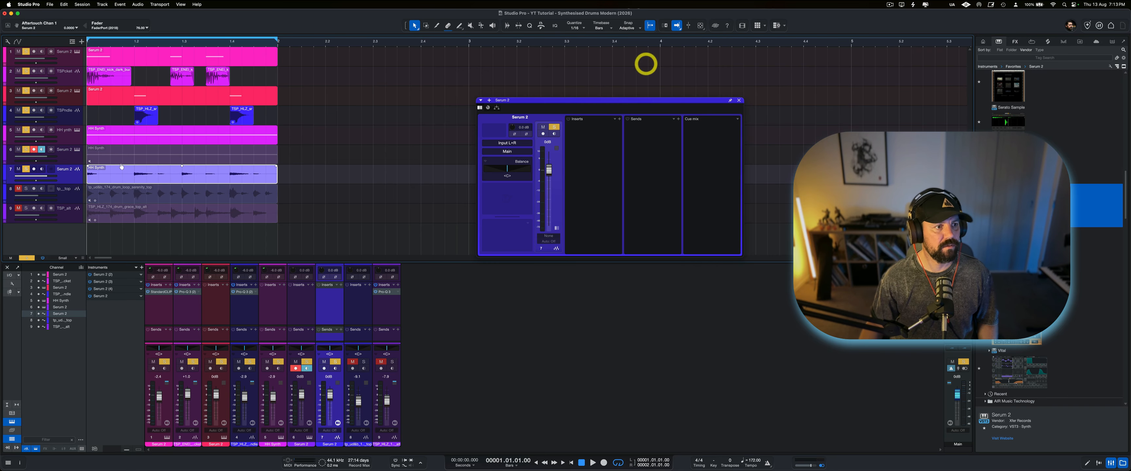
right_click(73, 151)
click(88, 194)
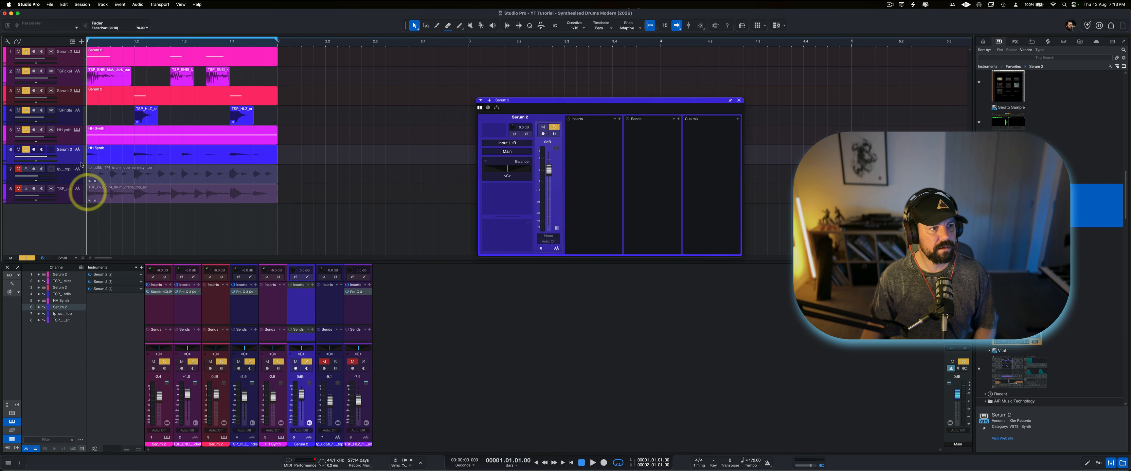
Play the drums and lower the bounced HH Synth audio track's volume to -3.8 dB.
key(space)
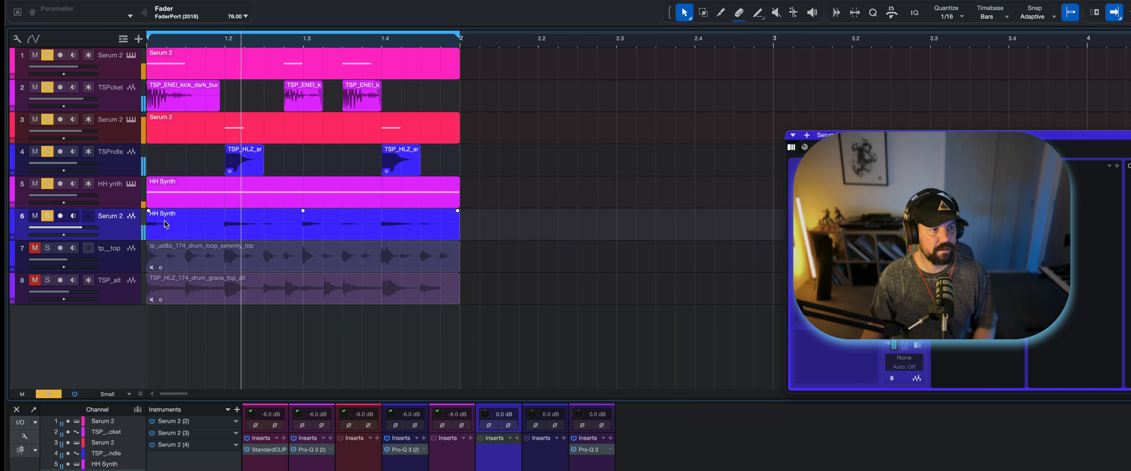
mouse_move(86, 229)
mouse_down()
mouse_move(61, 228)
mouse_move(76, 229)
mouse_up()
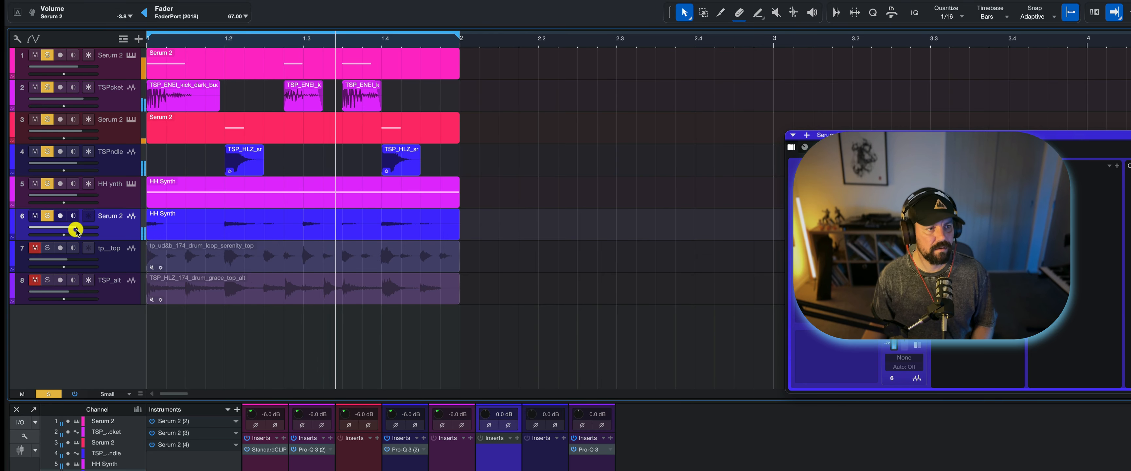
key(space)
Offset the bounced HH Synth clip during playback and trim it to run from halfway through beat 1.2 to bar 2.
drag(200, 237, 240, 232)
key(space)
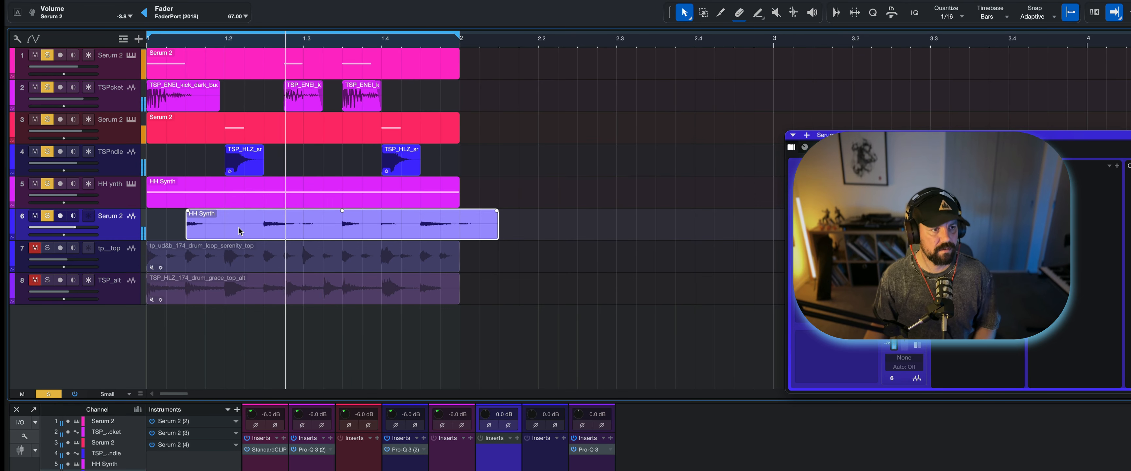
drag(239, 232, 266, 228)
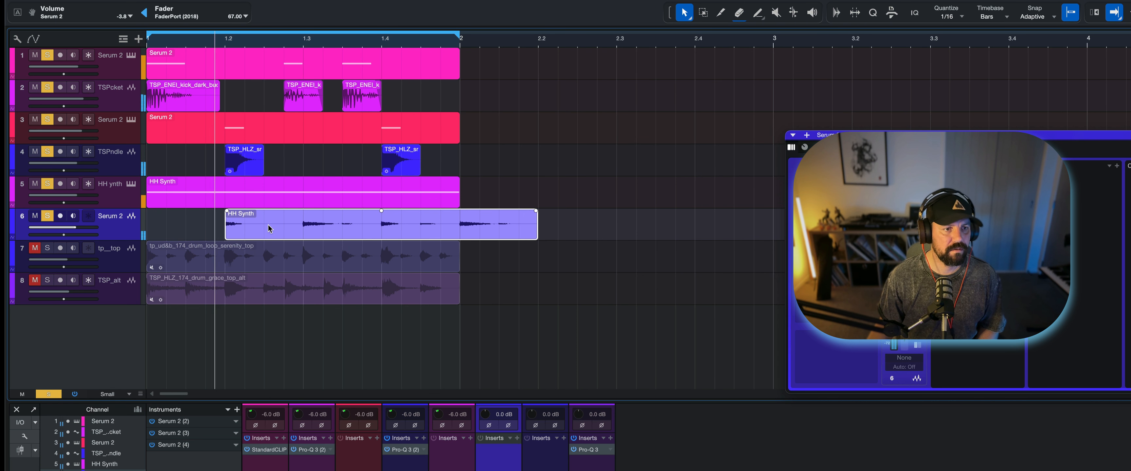
drag(271, 228, 306, 226)
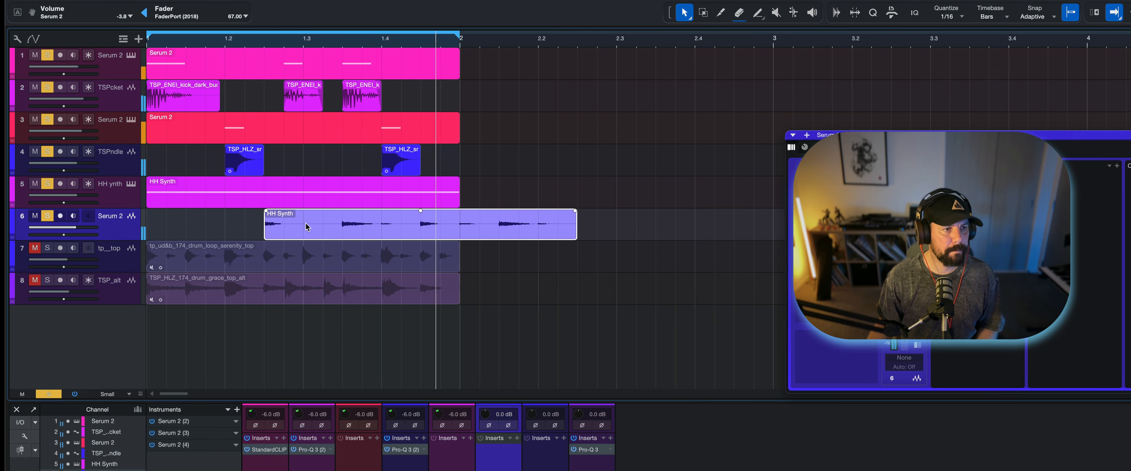
drag(306, 226, 260, 231)
key(space)
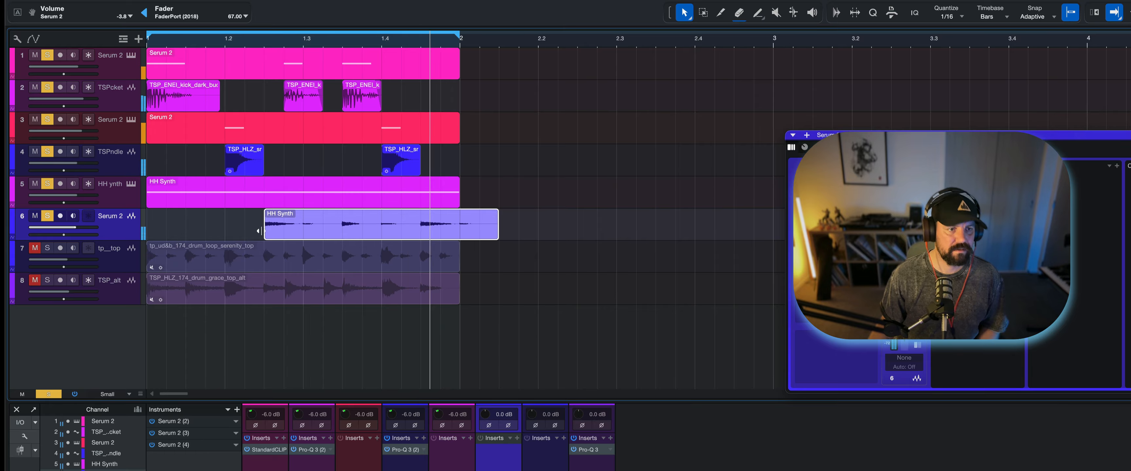
drag(498, 228, 449, 215)
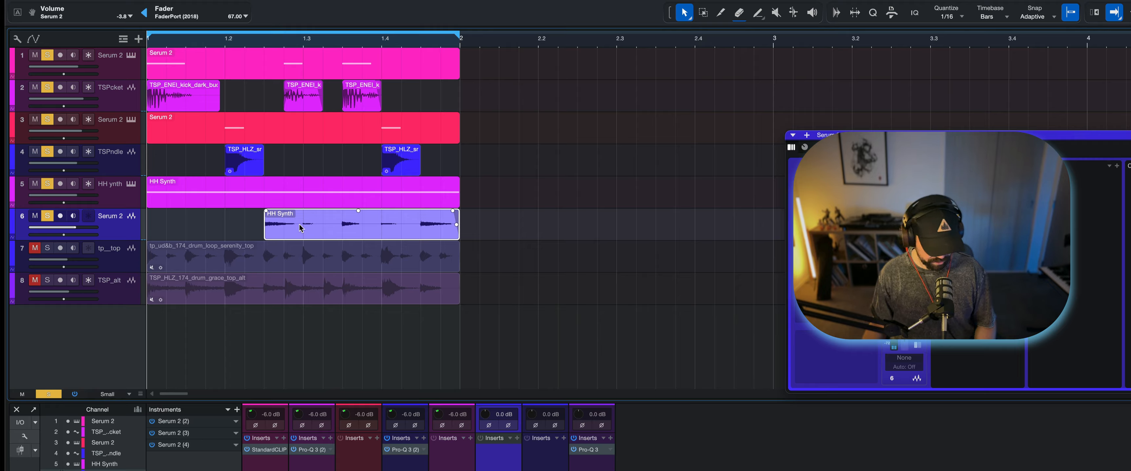
Mute the bounced HH Synth clip on track 6 and play the remaining drums.
key(6)
click(304, 229)
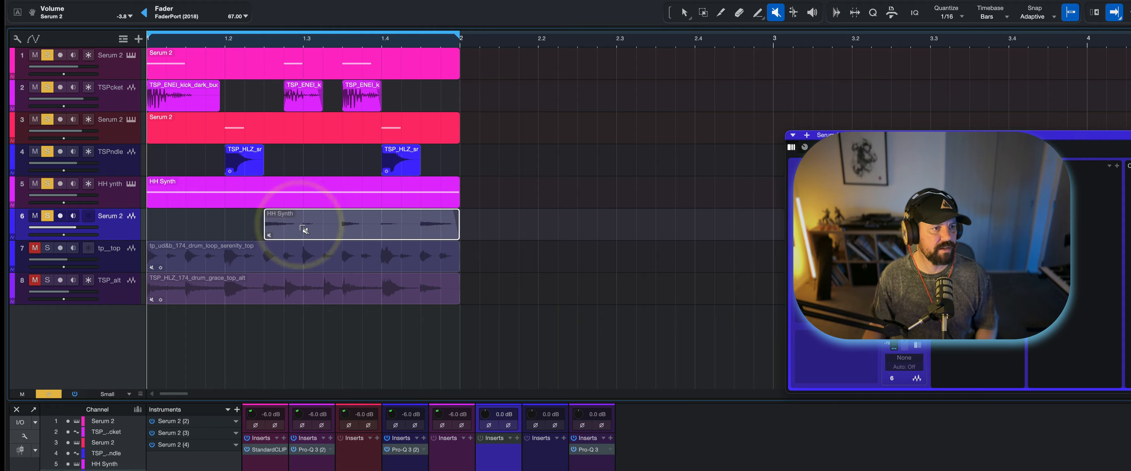
key(space)
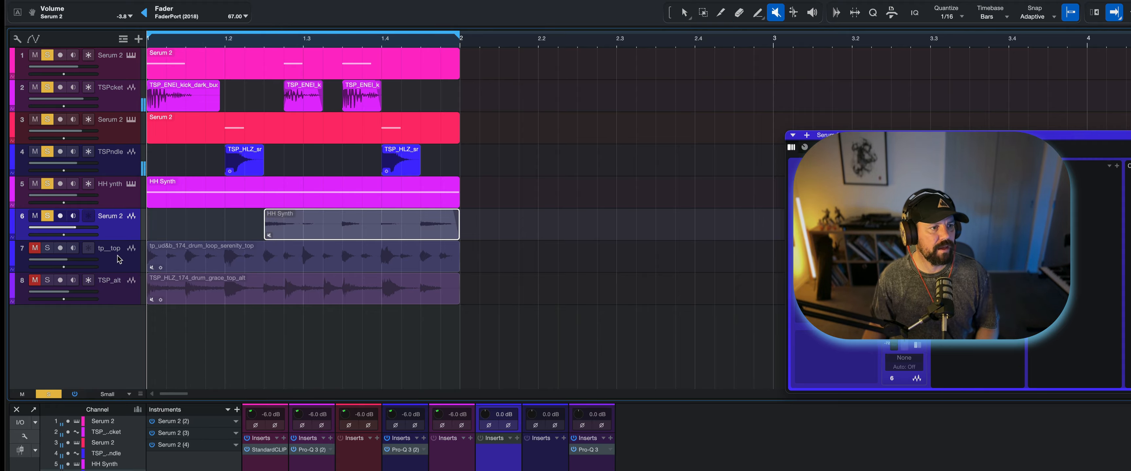
Clear all track solos and unmute the tp_ud&b_174_drum_loop_serenity_top clip on track 7.
click(49, 394)
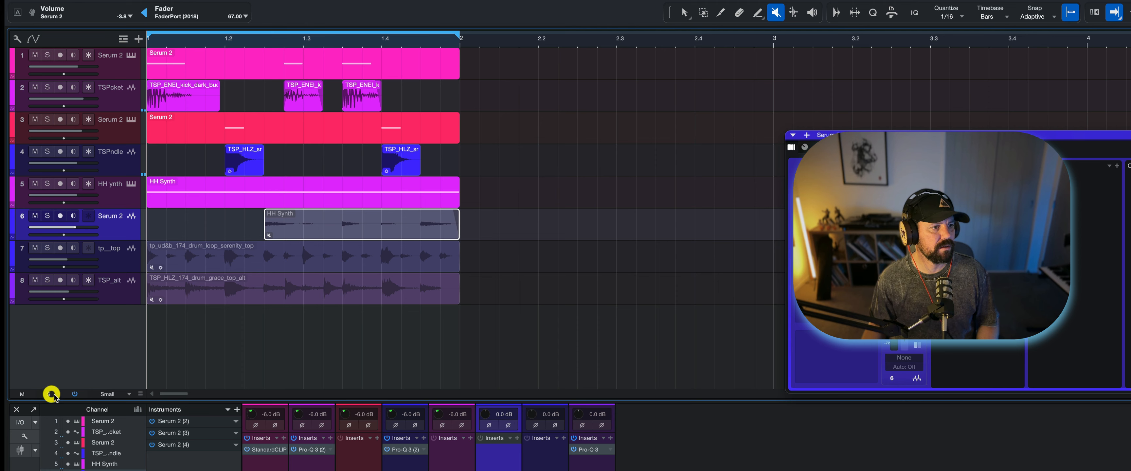
click(249, 257)
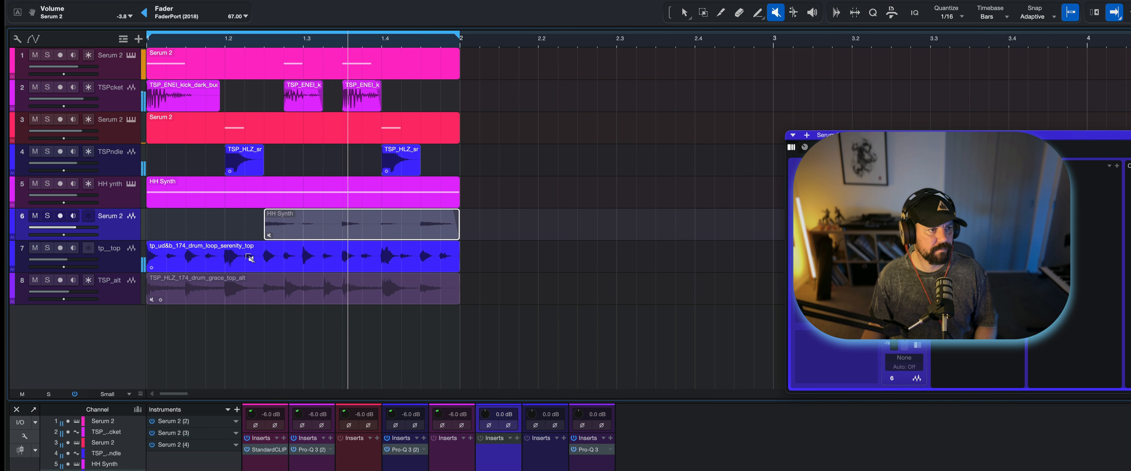
click(125, 261)
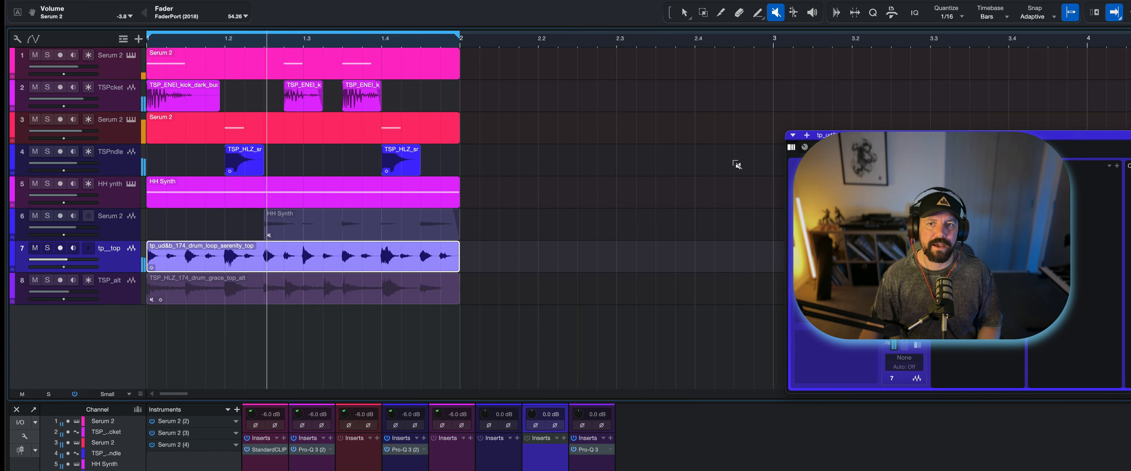
key(Escape)
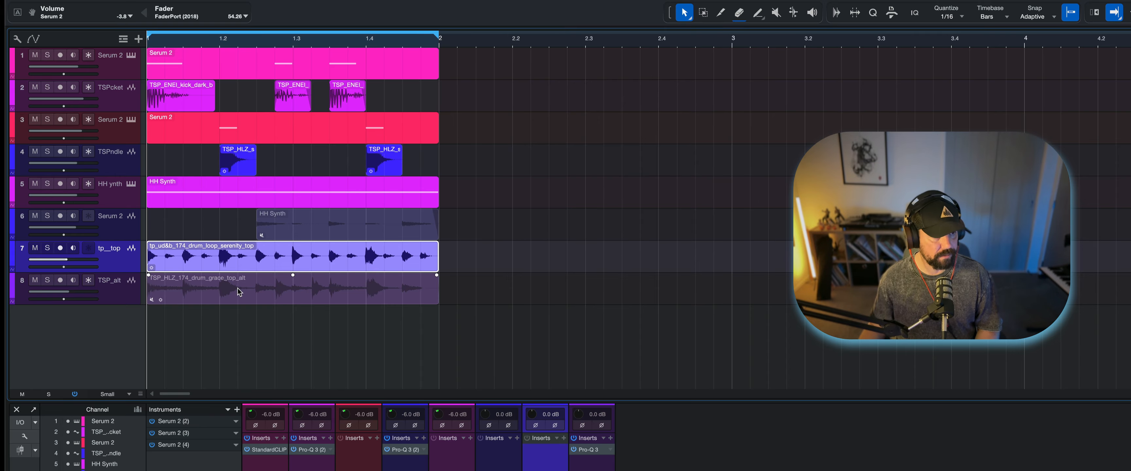
Compare the drums with and without the TSP_HLZ_174_drum_grace_top_alt clip by toggling its mute during playback.
key(6)
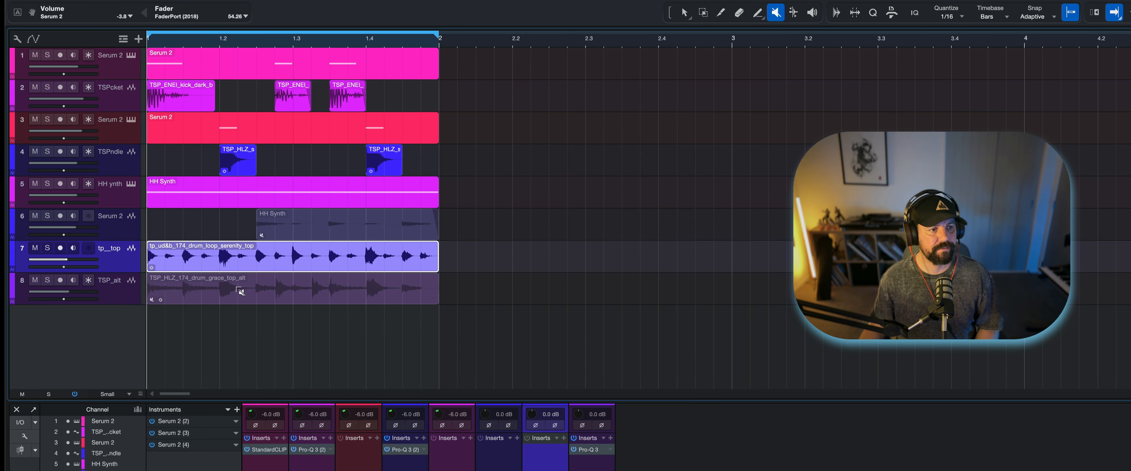
key(space)
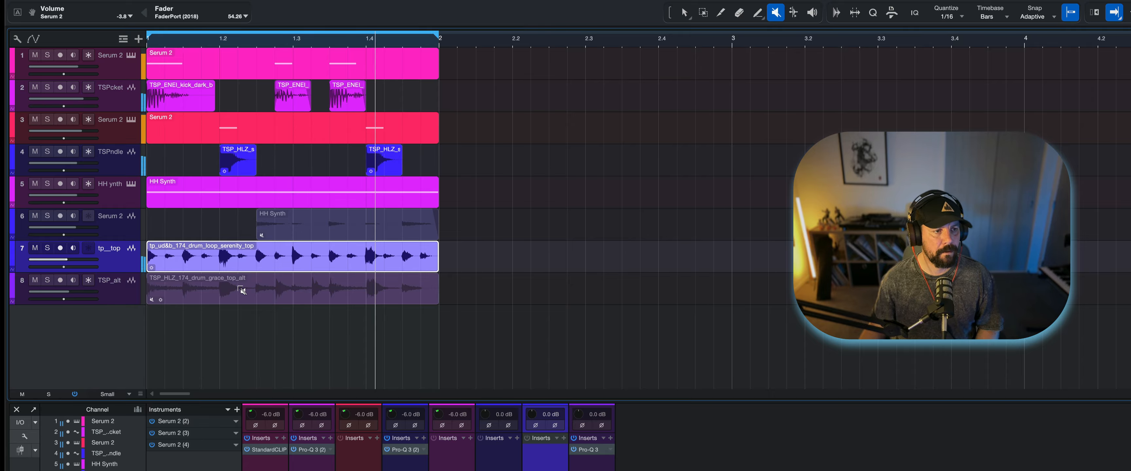
click(241, 290)
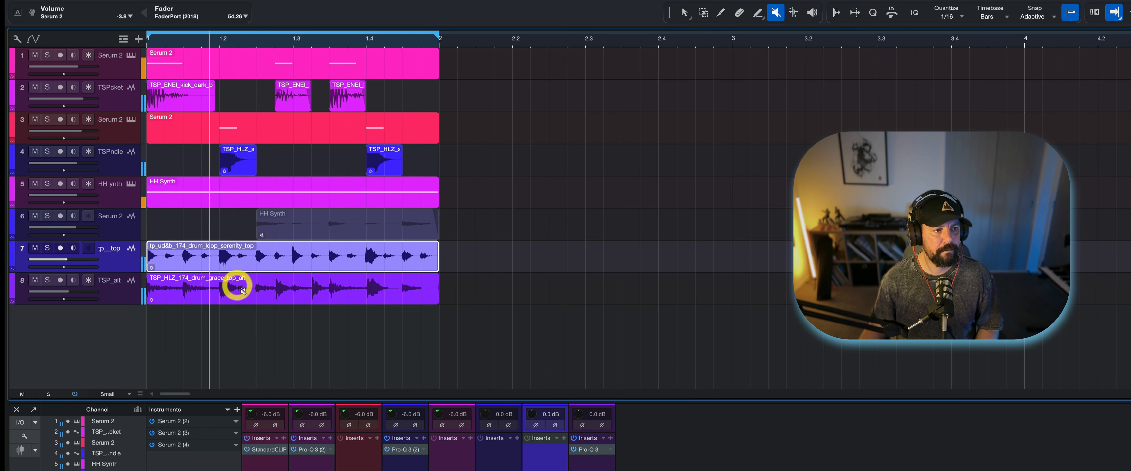
click(242, 290)
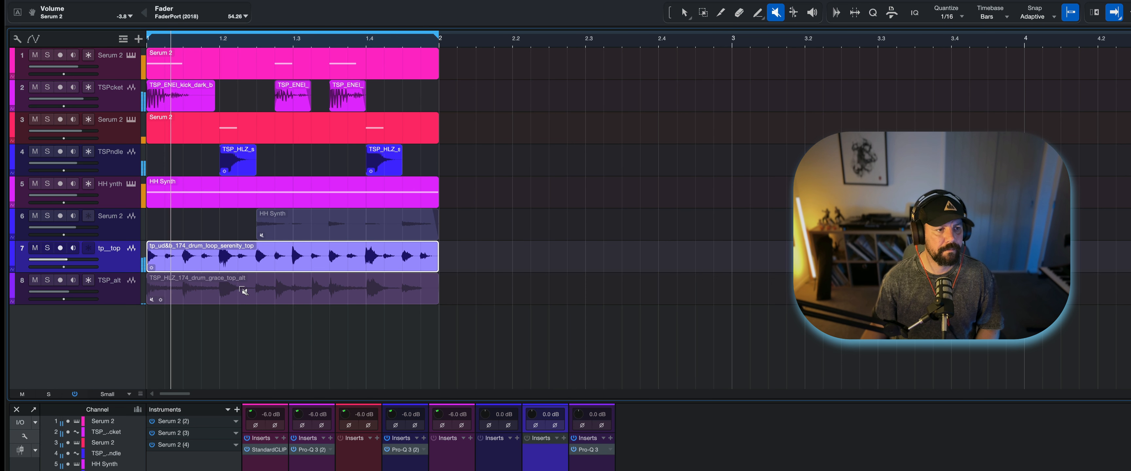
click(242, 291)
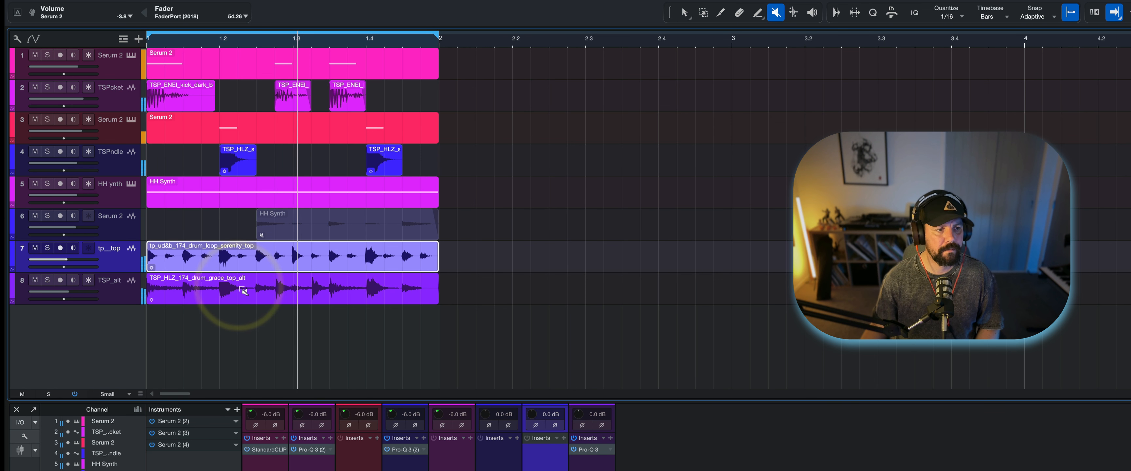
click(242, 291)
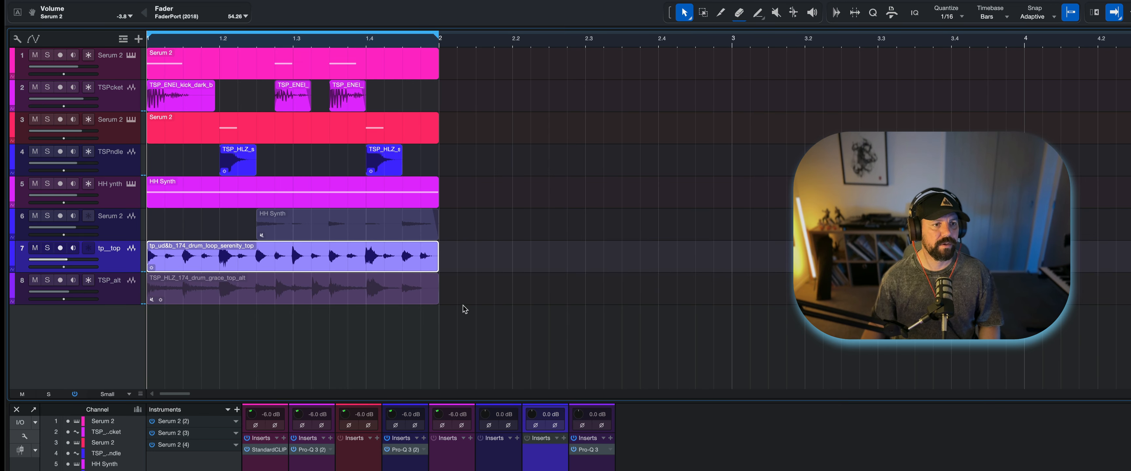
Show the Arranger track, create a section over the first bar, and name it IDEA.
click(124, 38)
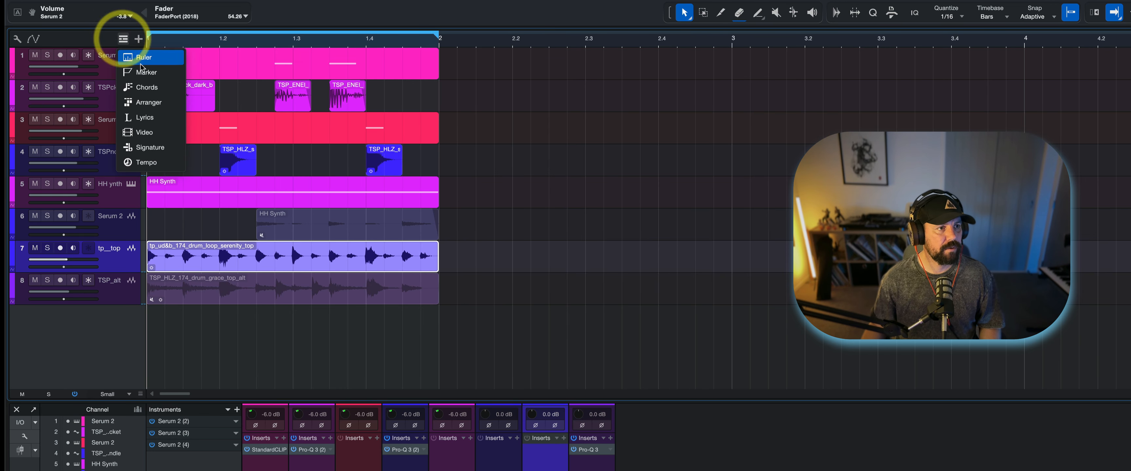
click(149, 102)
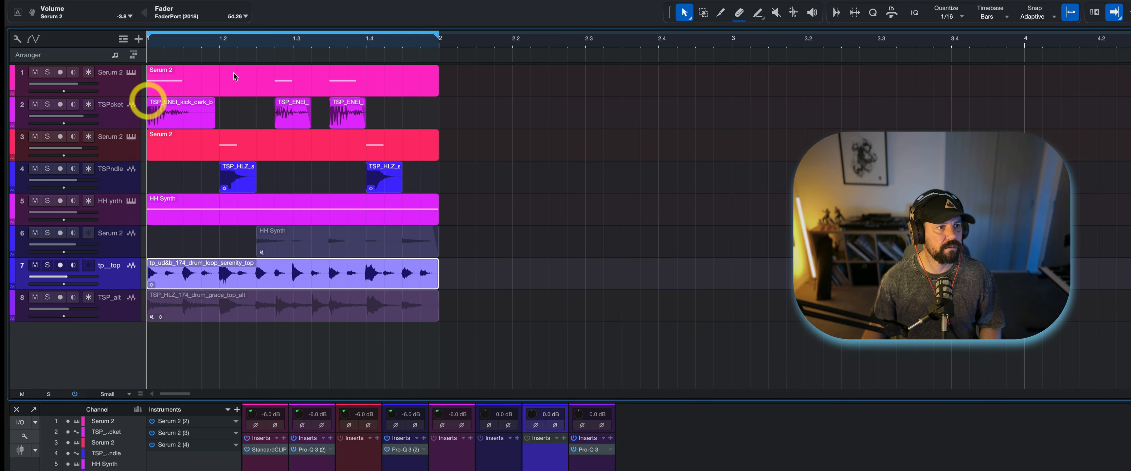
click(186, 55)
right_click(186, 55)
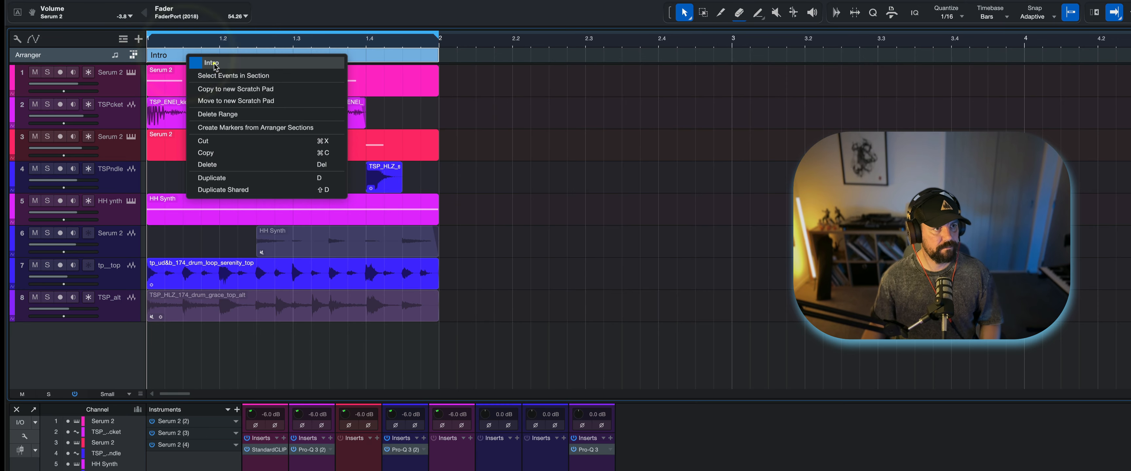
click(213, 63)
text(IDEA)
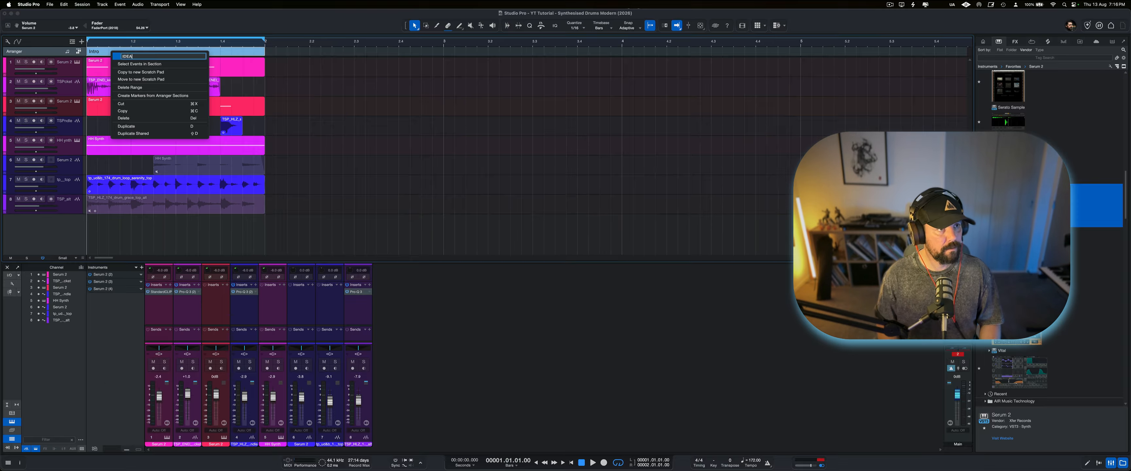
click(153, 239)
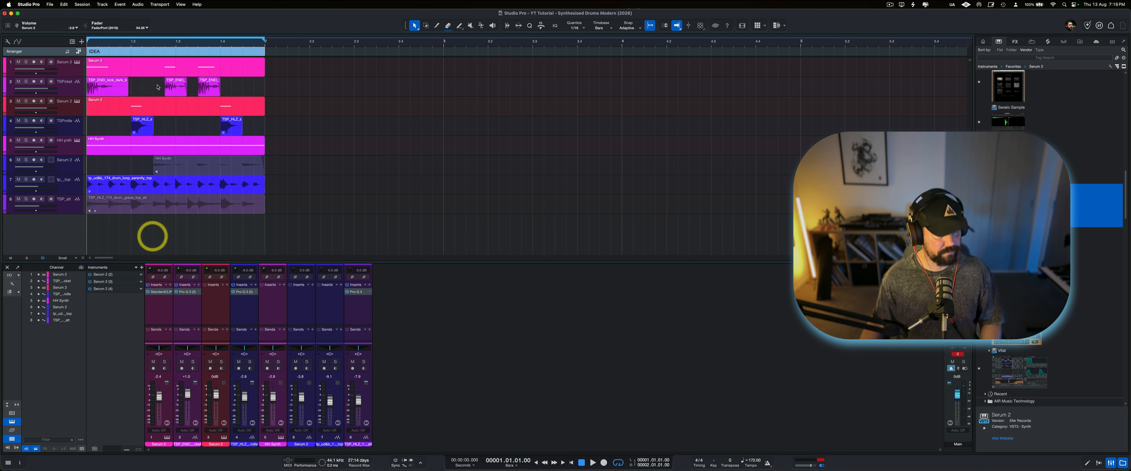
Duplicate the IDEA section three times and extend the loop range over all four bars.
click(132, 49)
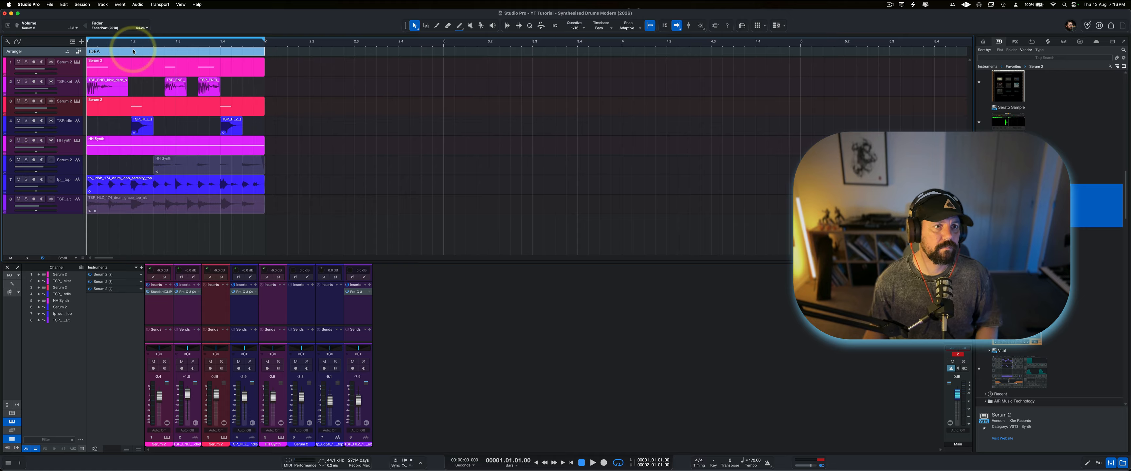
key(d)
key(d)
key(d)
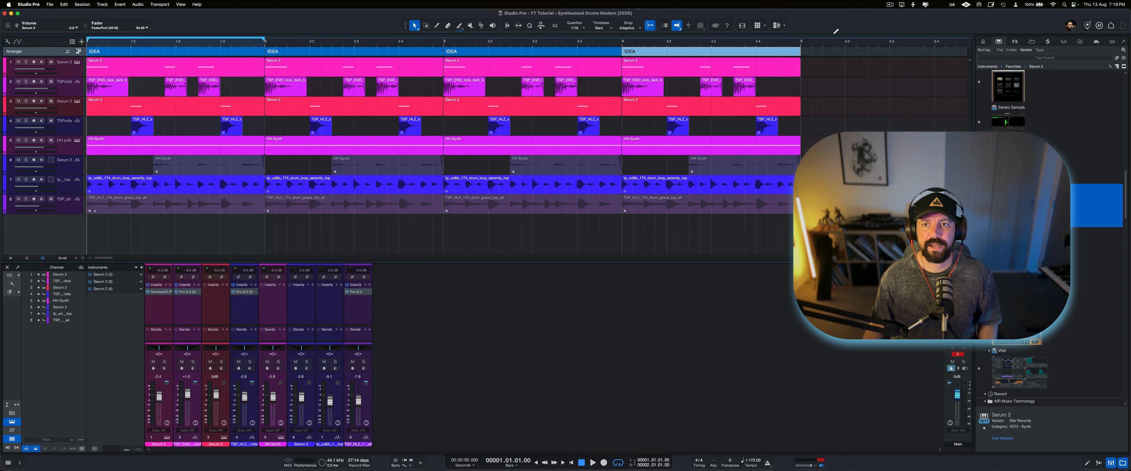
alt+click(801, 42)
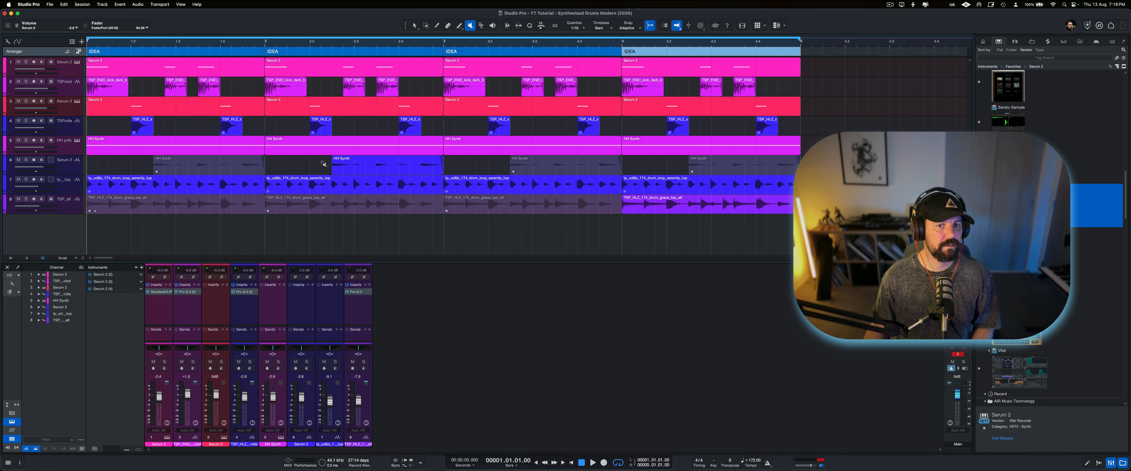
Unmute the bounced HH Synth clips in bars 1 and 3 and play the four-bar arrangement.
shift+click(212, 166)
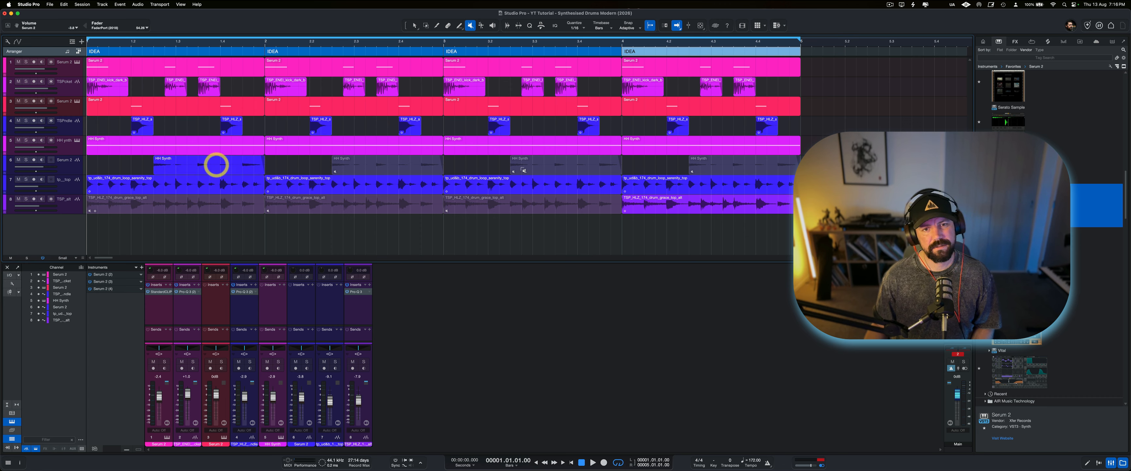
shift+click(530, 163)
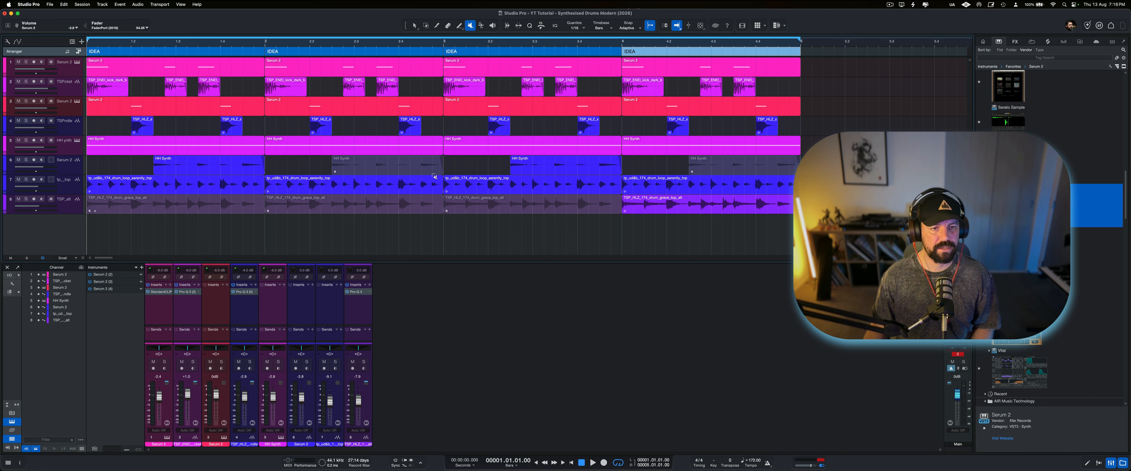
key(space)
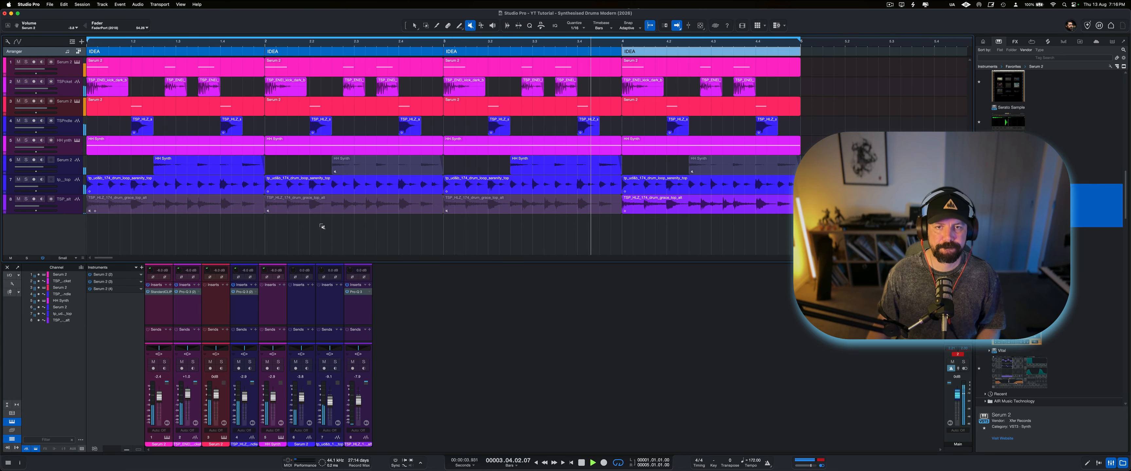
key(space)
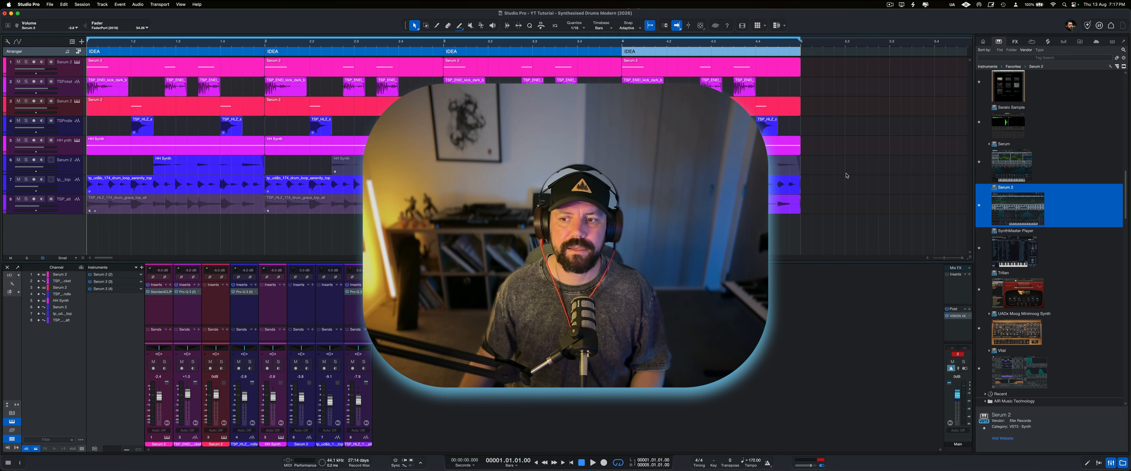
click(954, 355)
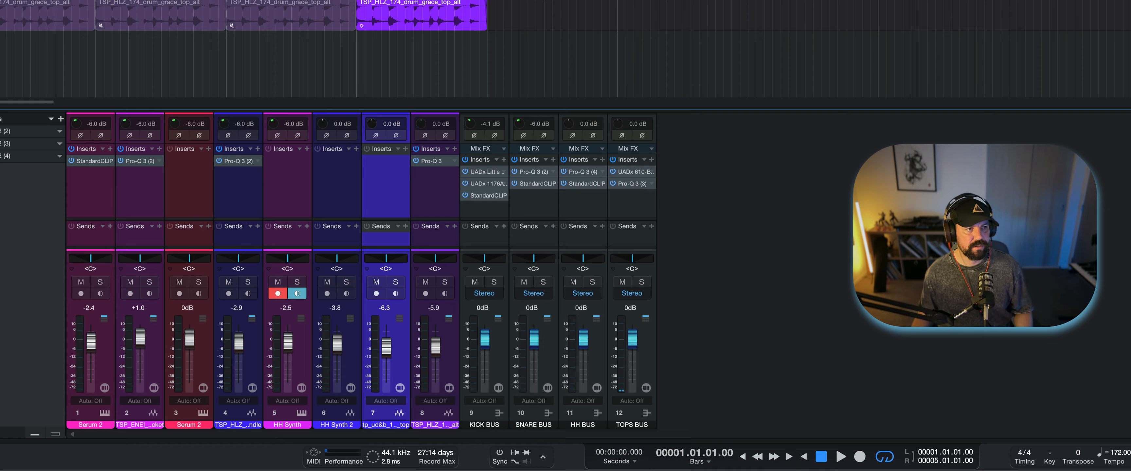
key(Left)
key(Left)
key(Right)
key(Right)
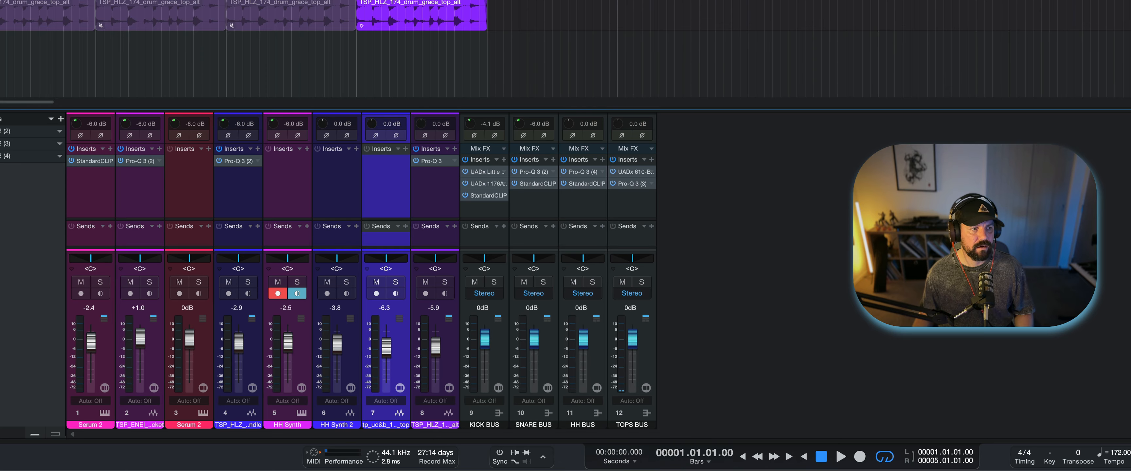
Select the KICK, SNARE, HH and TOPS buses and add an FX channel fed by a send from each of them.
click(485, 216)
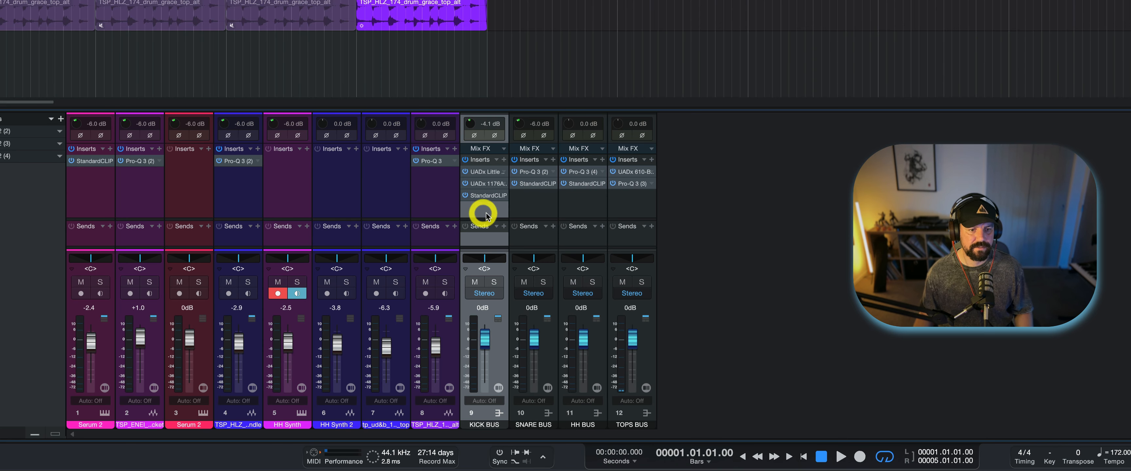
shift+click(634, 209)
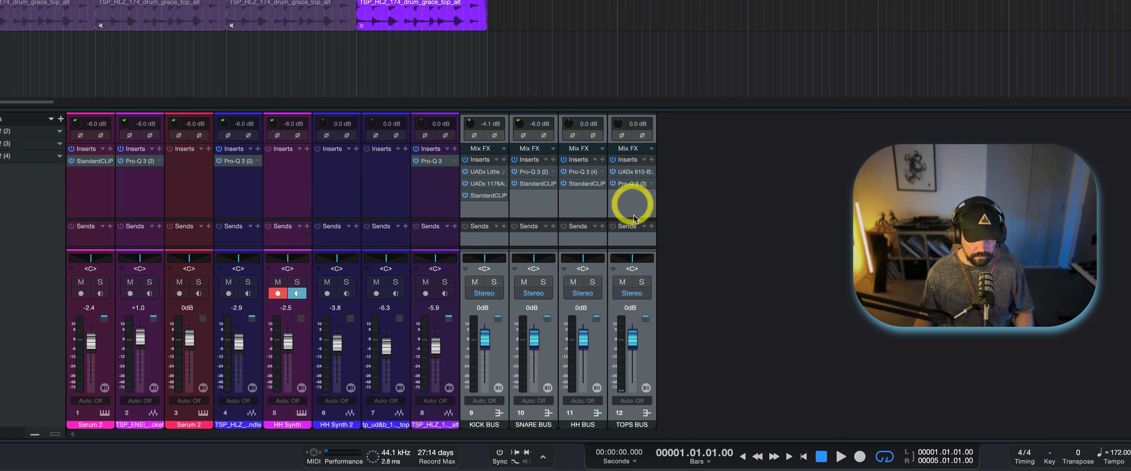
click(651, 226)
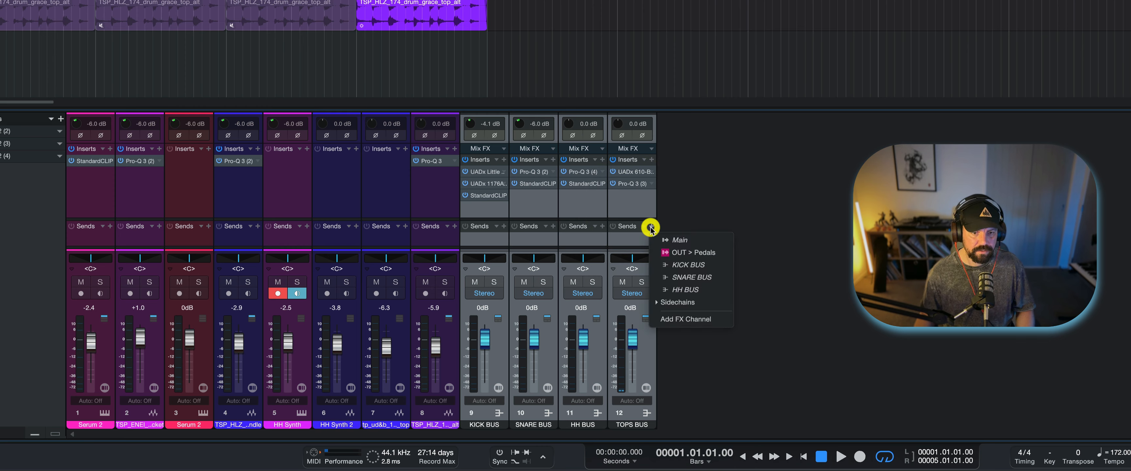
click(668, 319)
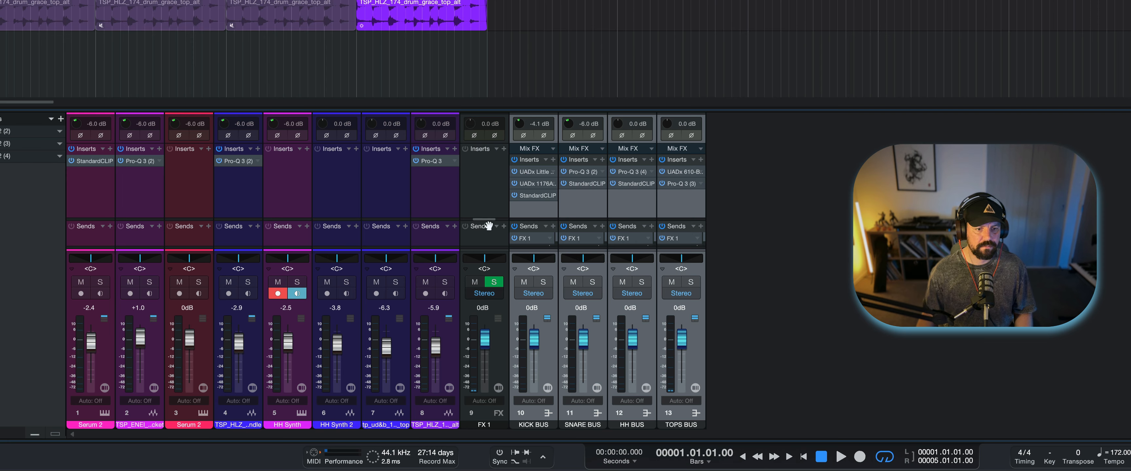
Solo the FX 1 channel so all tracks feed it and play the loop.
click(493, 283)
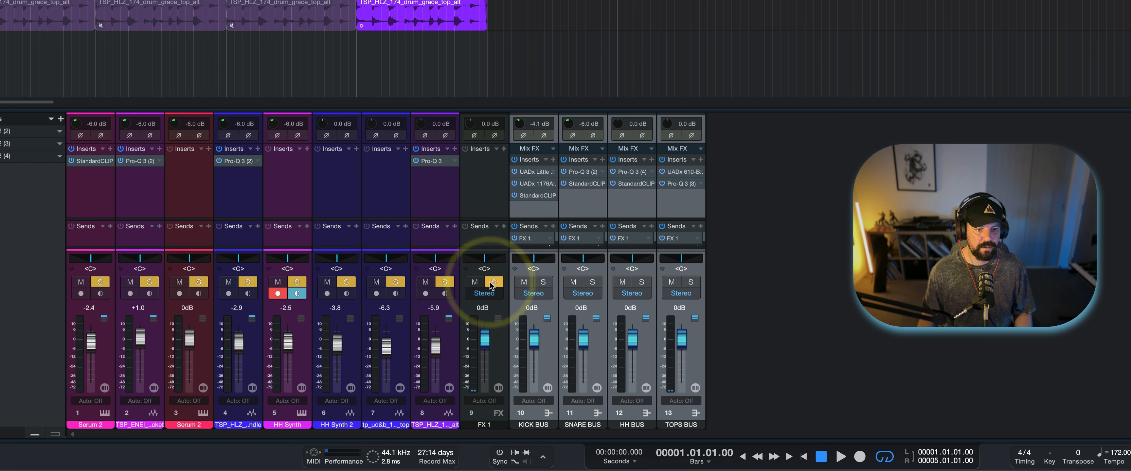
key(space)
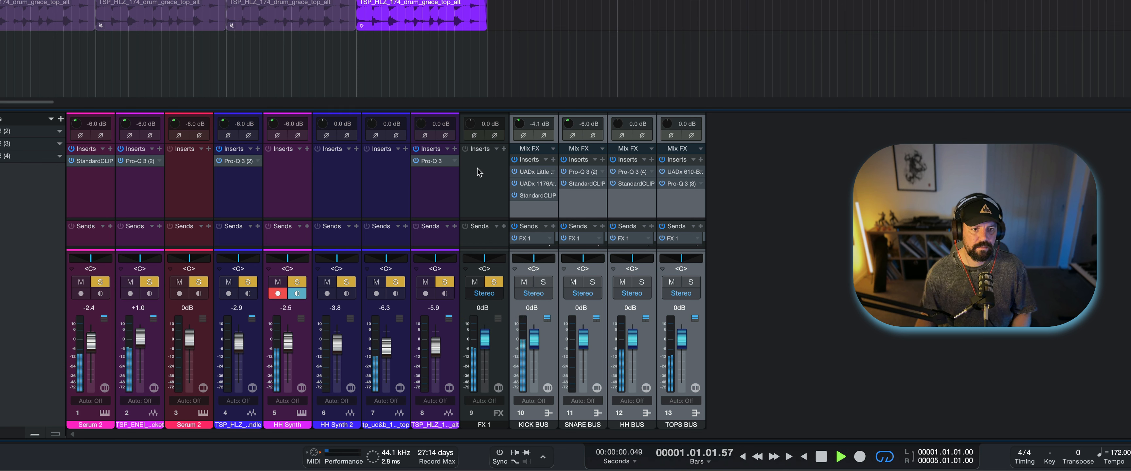
key(space)
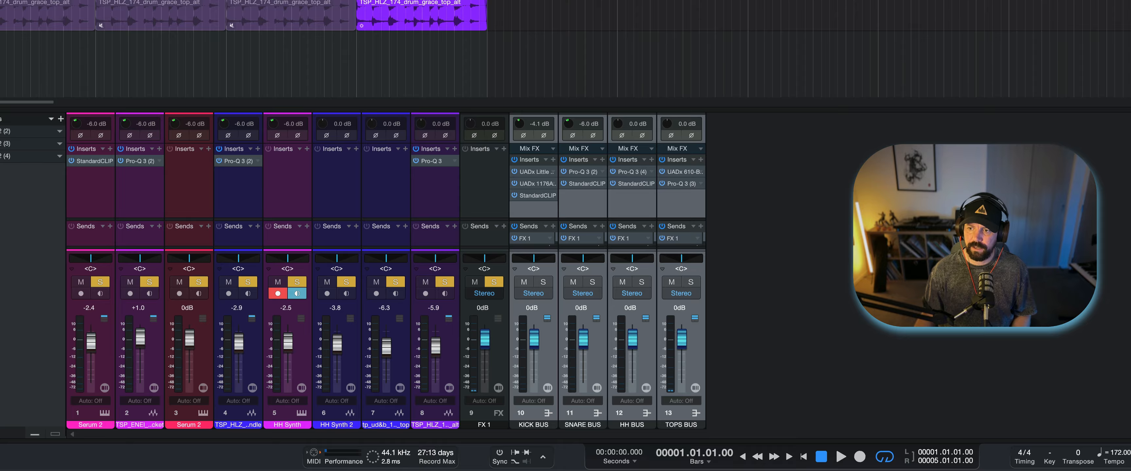
Insert Rift on the FX 1 channel, then enable the 2X drive boost and the option beside its Output control.
drag(1124, 182, 483, 182)
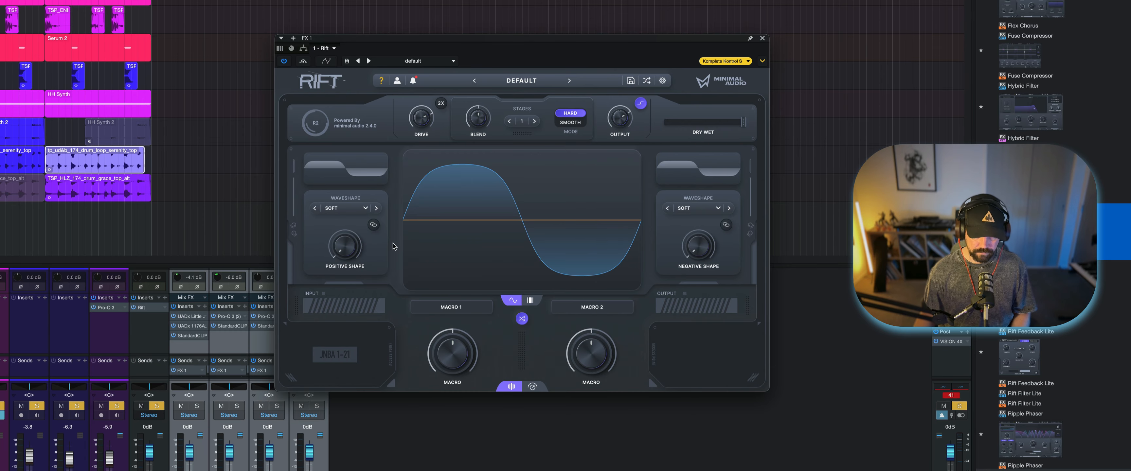
click(441, 103)
click(640, 109)
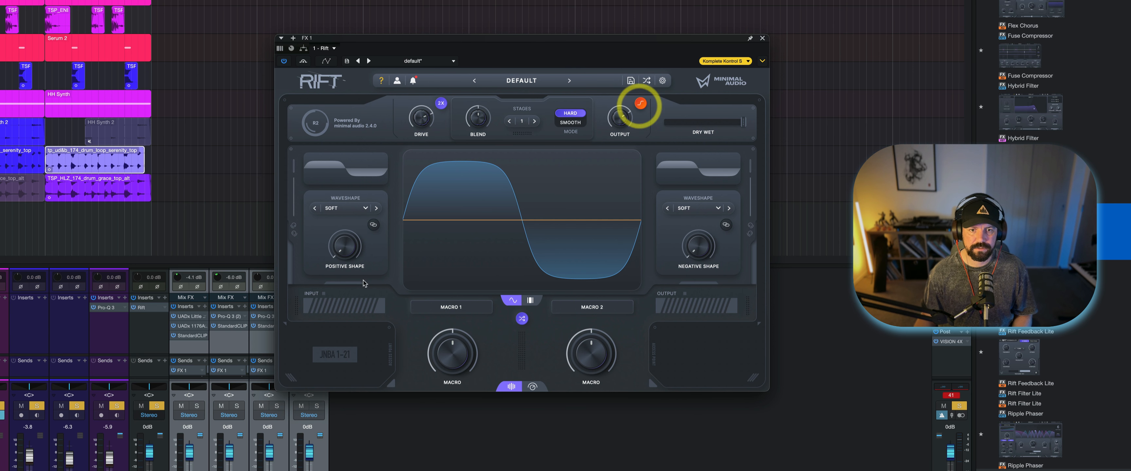
During playback, set Rift's Positive Shape to 0.58 and link it with the negative shape.
mouse_move(356, 244)
key(space)
drag(356, 245, 345, 226)
click(373, 225)
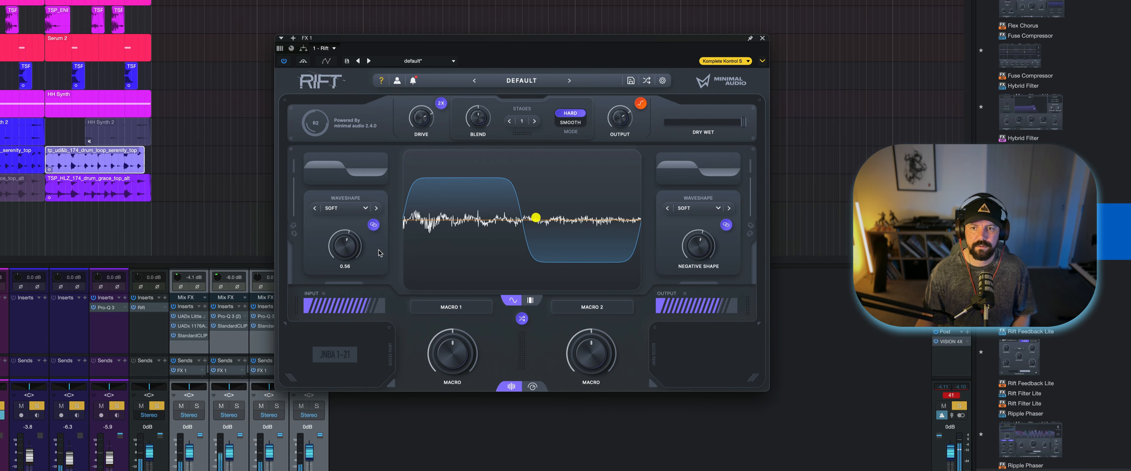
Change Rift's negative waveshape to the Rubber wavefold.
click(719, 208)
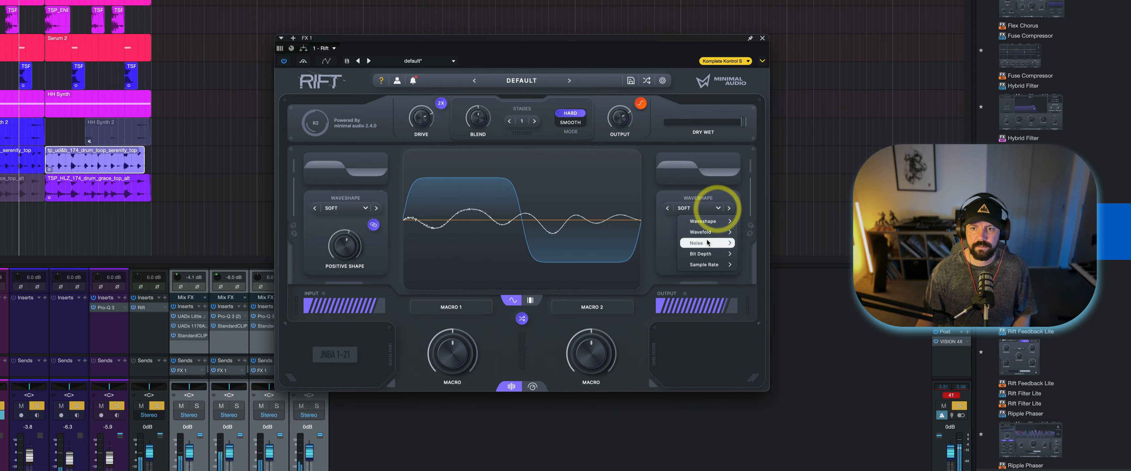
mouse_move(724, 234)
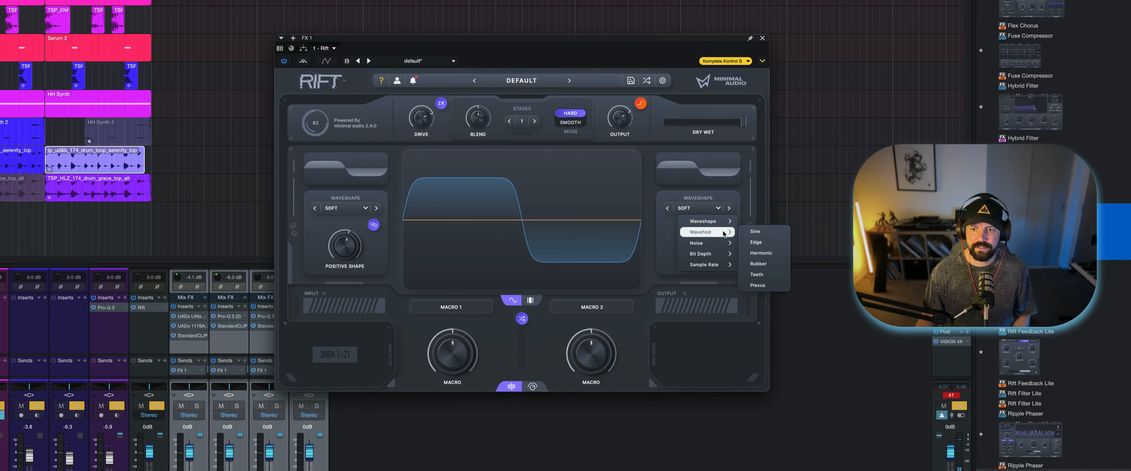
click(745, 263)
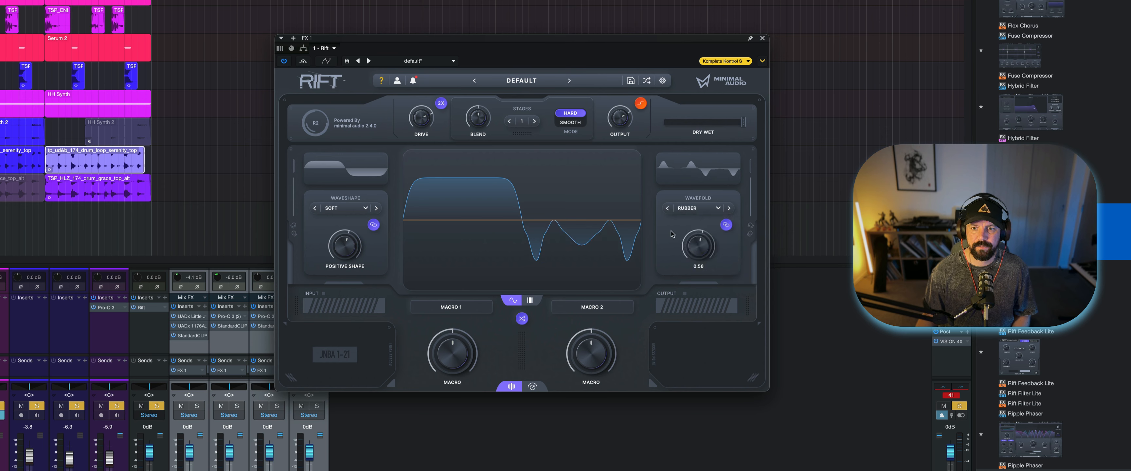
Unlink Rift's positive and negative shapes, adjust the Negative Shape amount, and switch its wavefold to Teeth.
click(726, 225)
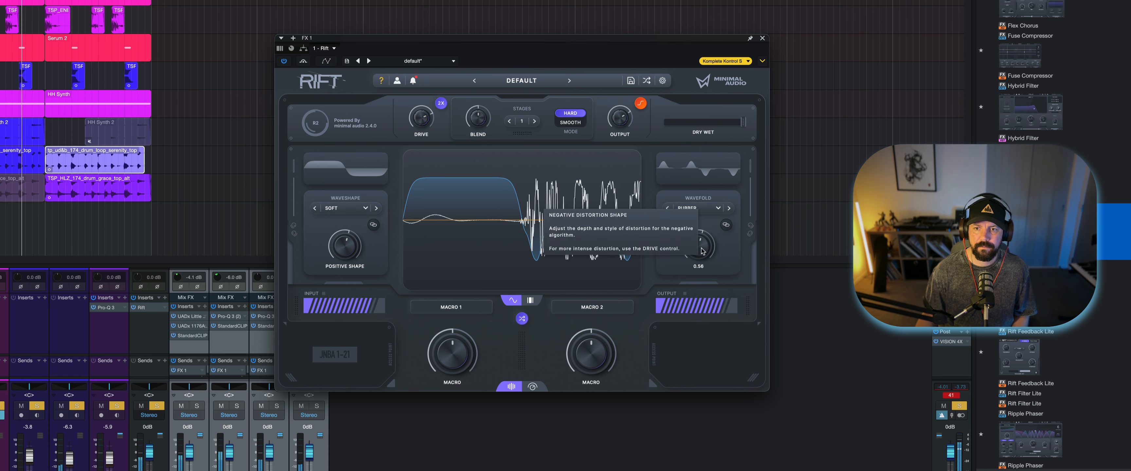
drag(701, 259, 699, 229)
click(728, 208)
key(space)
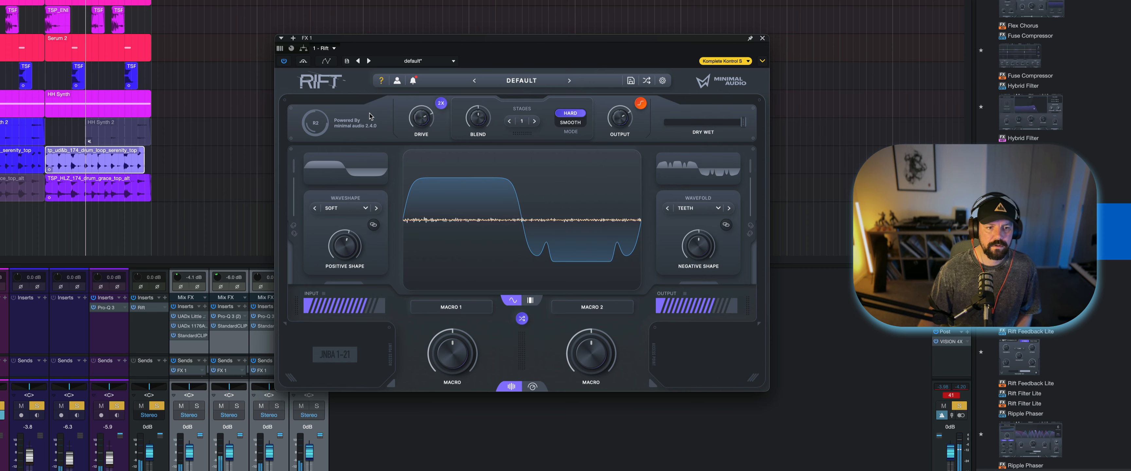
Close Rift, then unsolo the FX 1 channel and pull its fader down to -∞.
click(762, 39)
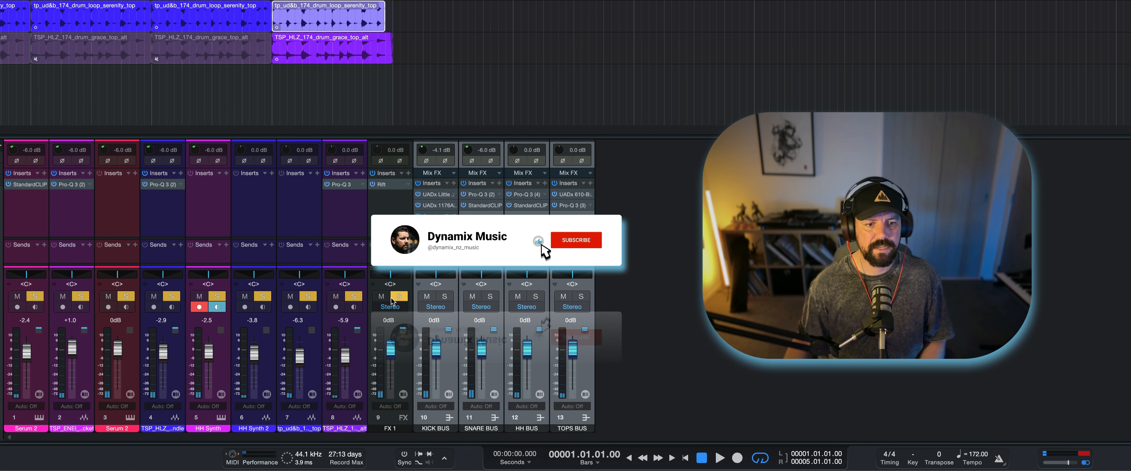
click(398, 298)
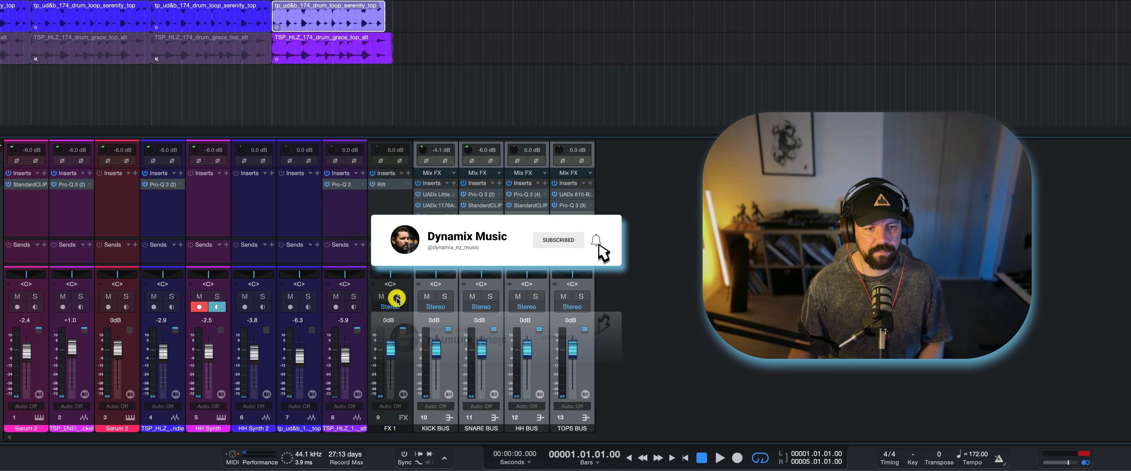
click(402, 361)
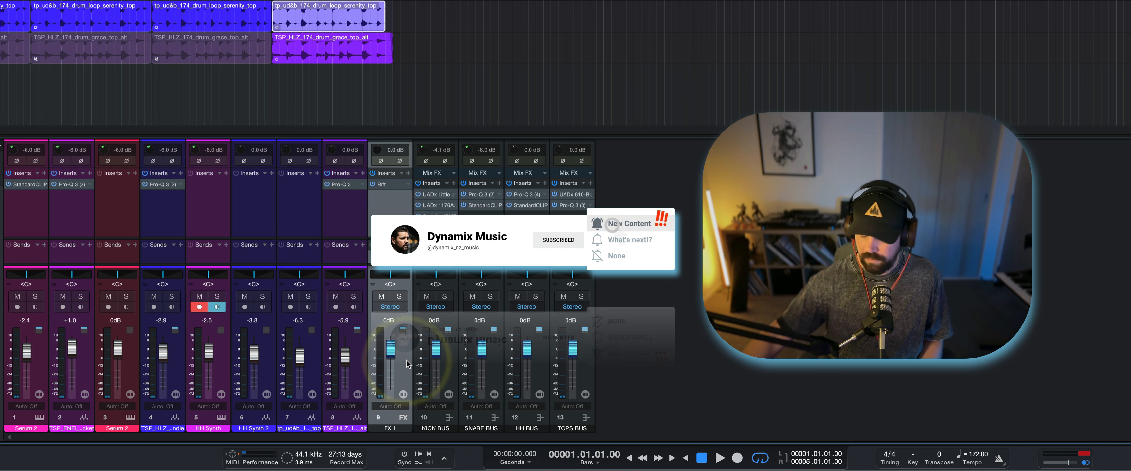
scroll(406, 364, down, 10)
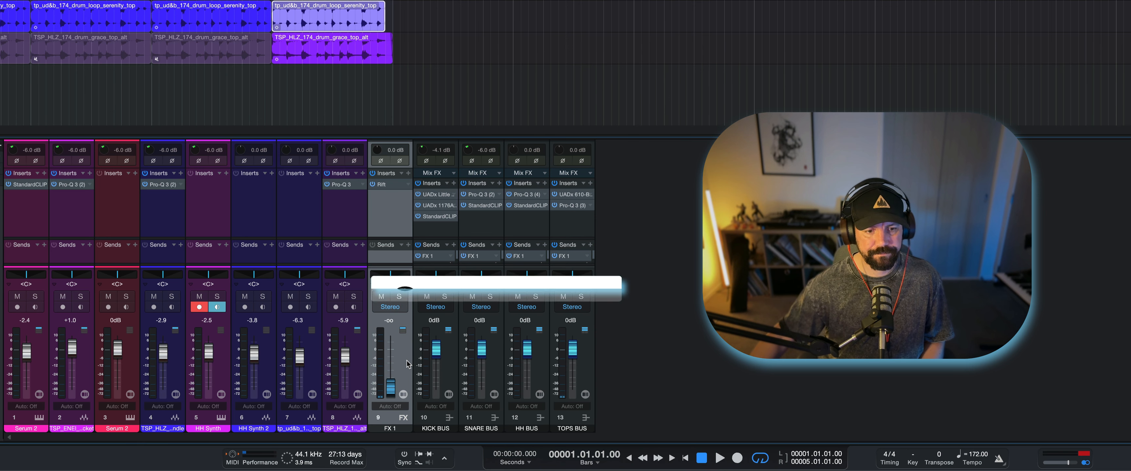
Blend the distortion in during playback by raising the FX 1 fader to -9.2 dB.
key(space)
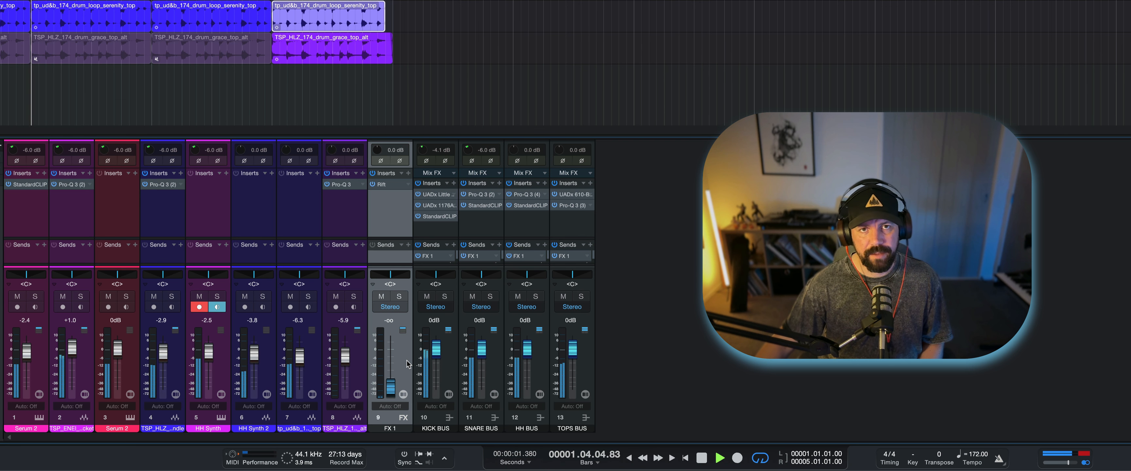
scroll(406, 364, up, 6)
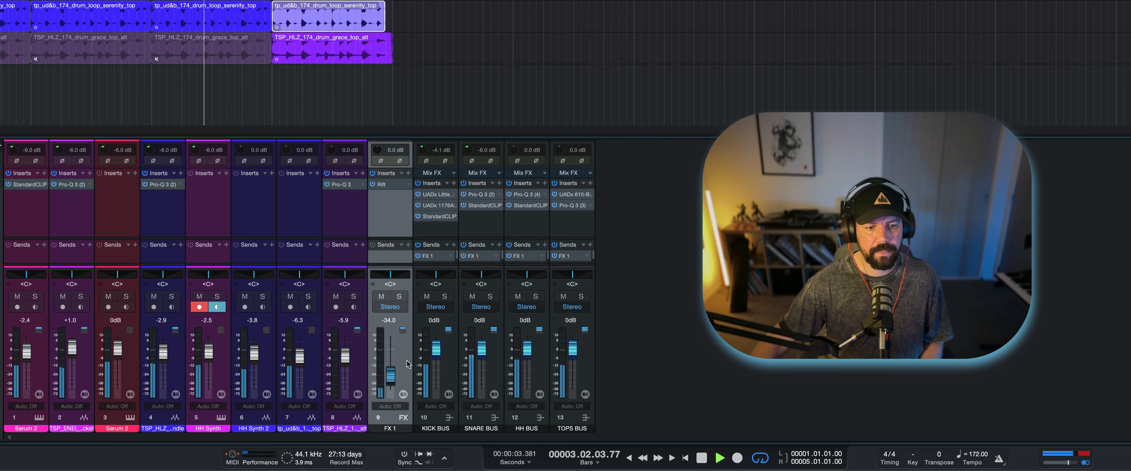
scroll(406, 364, up, 3)
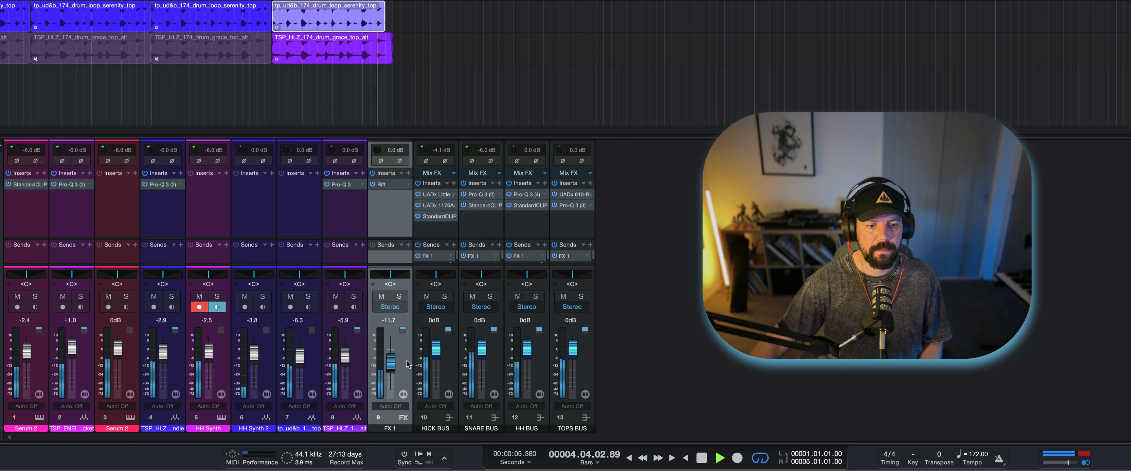
scroll(406, 364, up, 1)
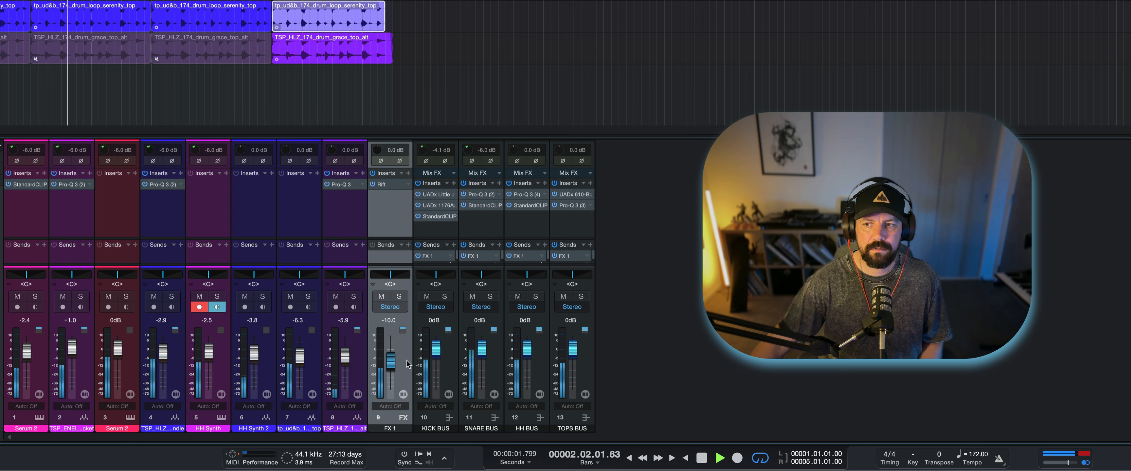
scroll(406, 364, up, 1)
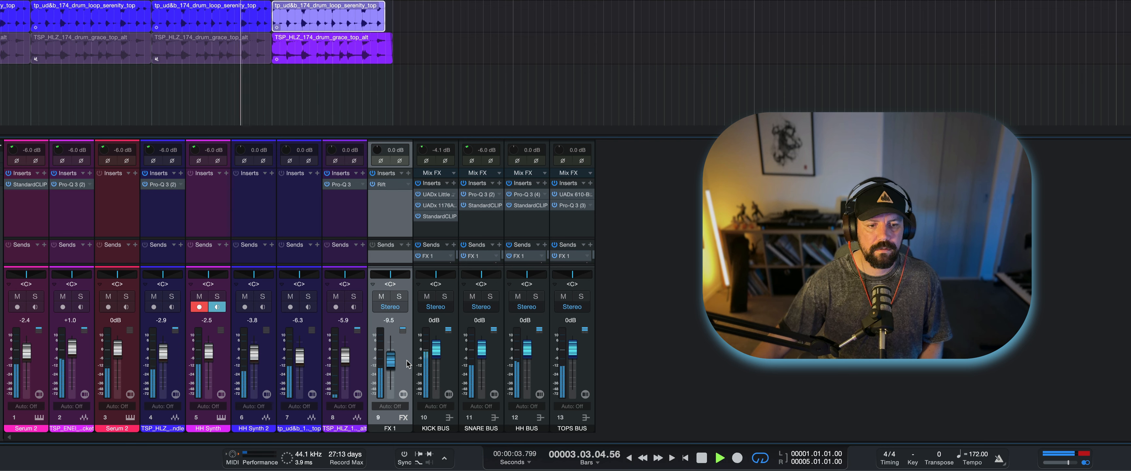
scroll(406, 365, down, 1)
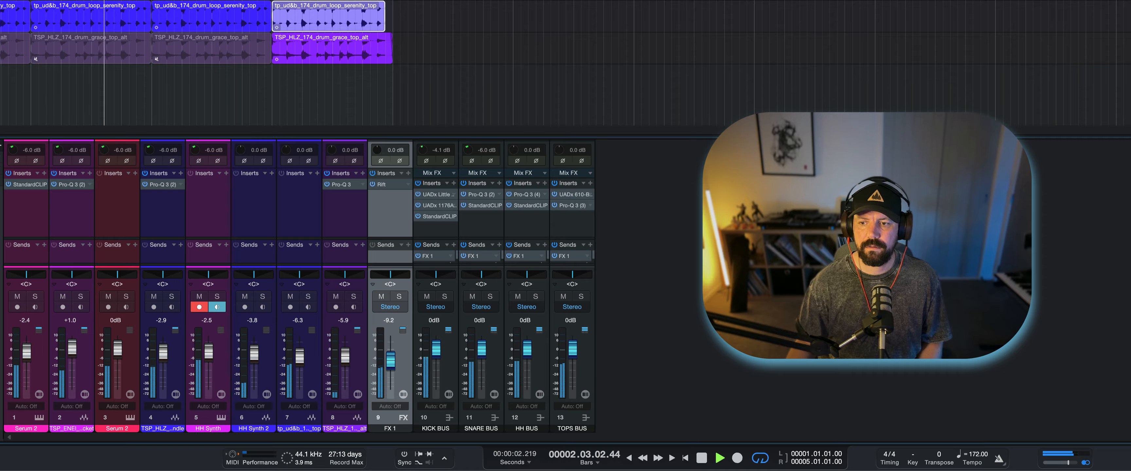
key(space)
Try an input gain of -6 dB across FX 1 and the four drum buses, then undo it.
click(587, 364)
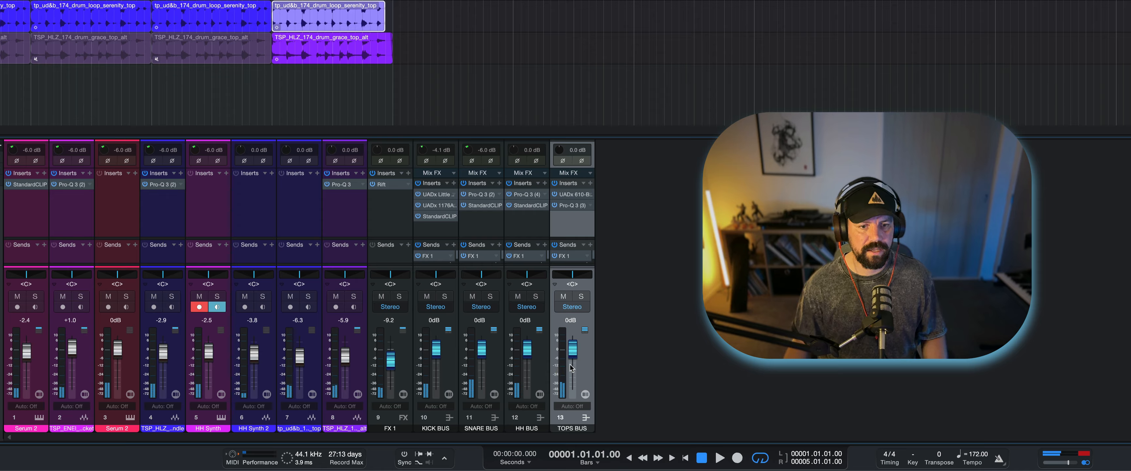
click(405, 362)
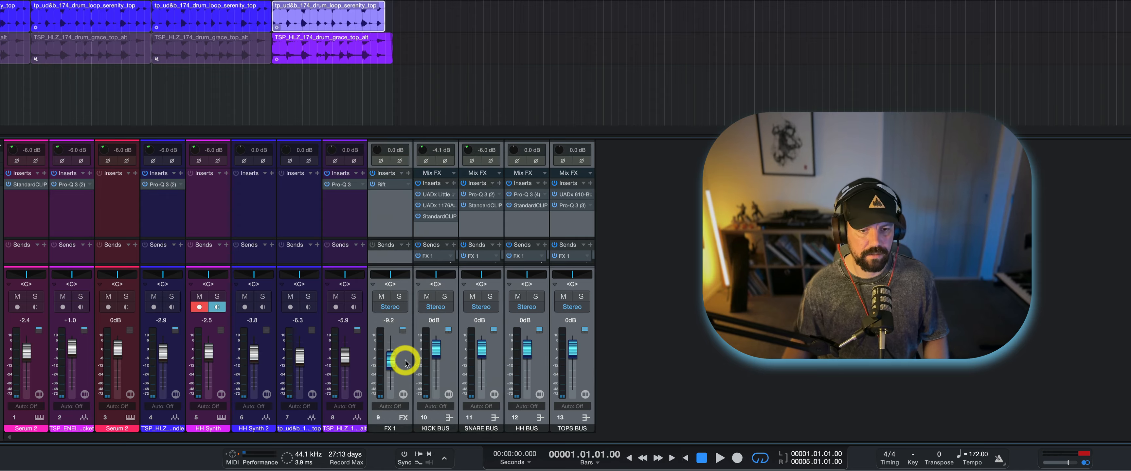
click(575, 149)
text(-6)
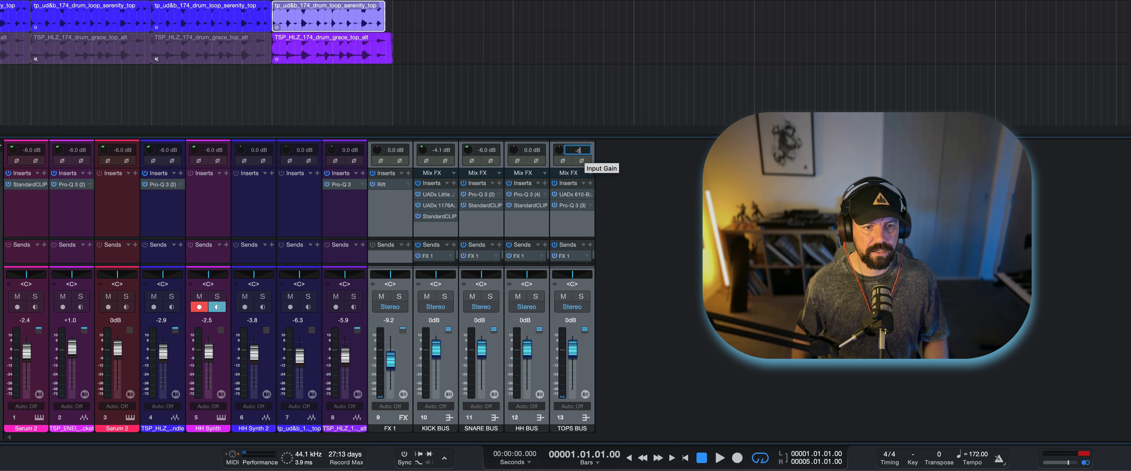
key(Return)
key(space)
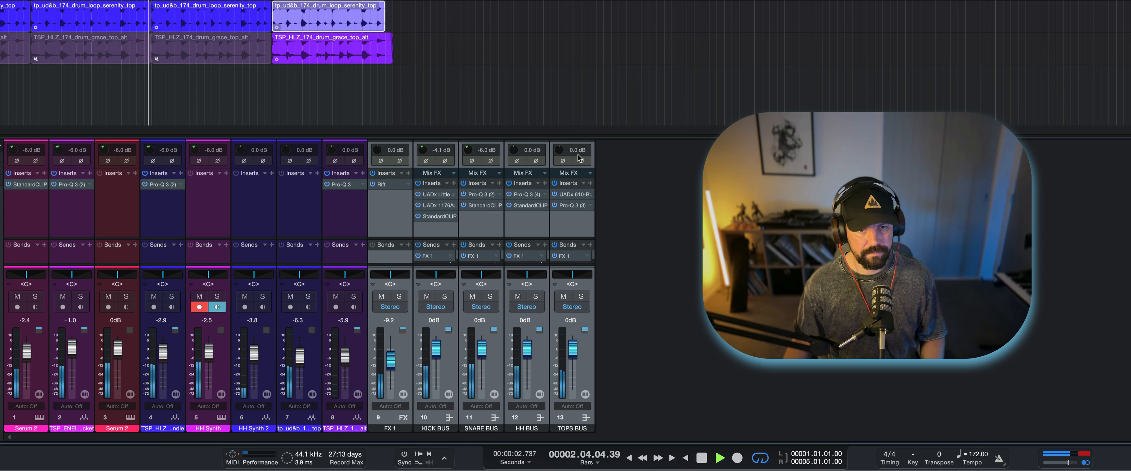
key(space)
key(ctrl+z)
Select FX 1 through TOPS BUS, lower their faders together by setting KICK BUS to -6 dB, and play the result.
click(583, 355)
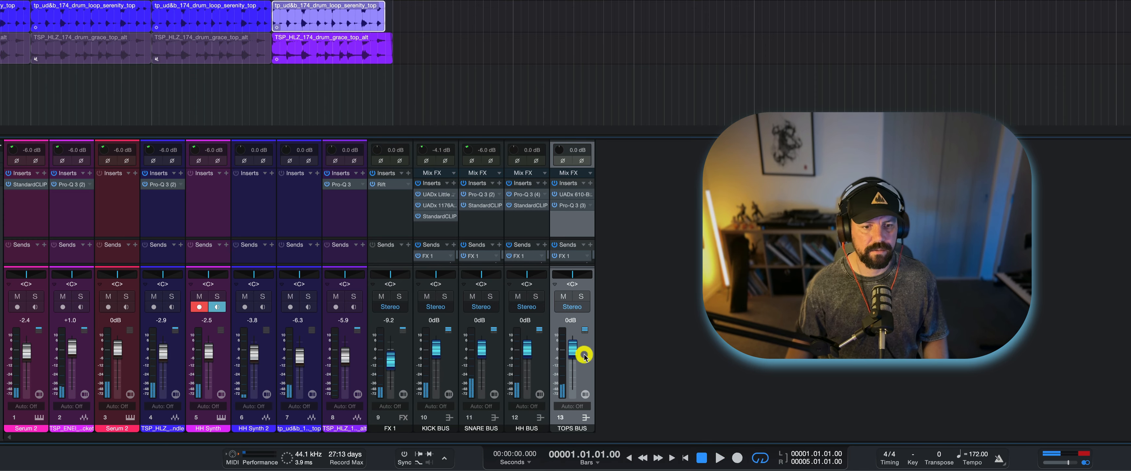
shift+click(403, 364)
click(434, 321)
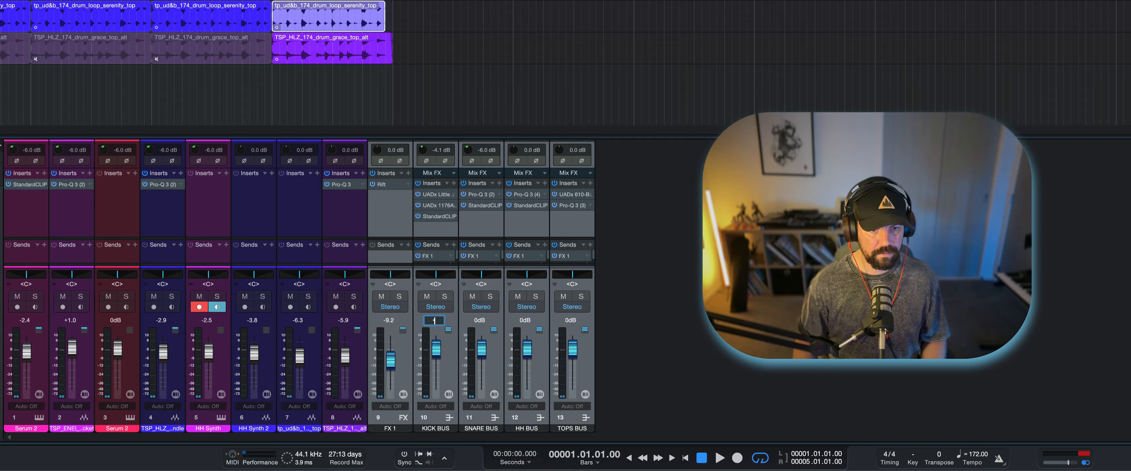
text(-6)
key(Return)
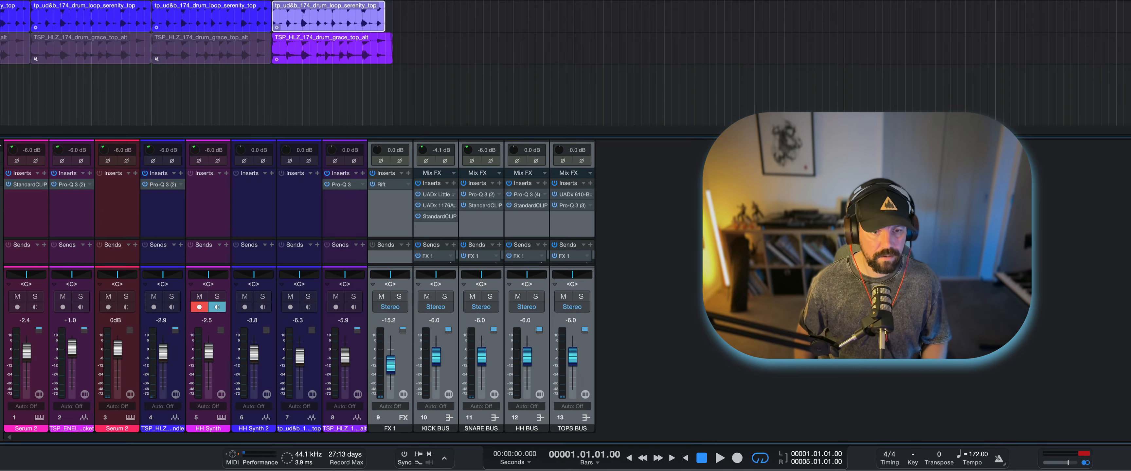
key(space)
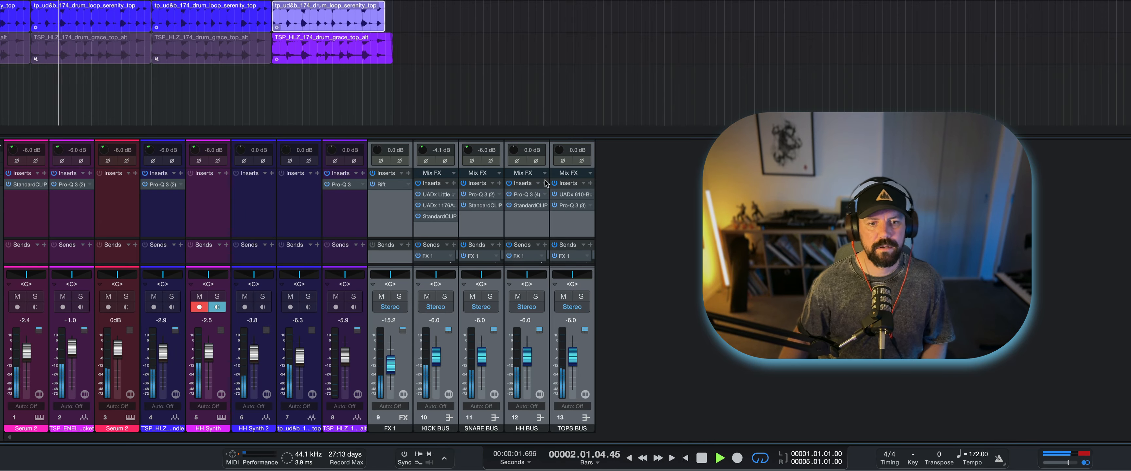
key(space)
Solo the FX 1 distortion channel.
click(423, 231)
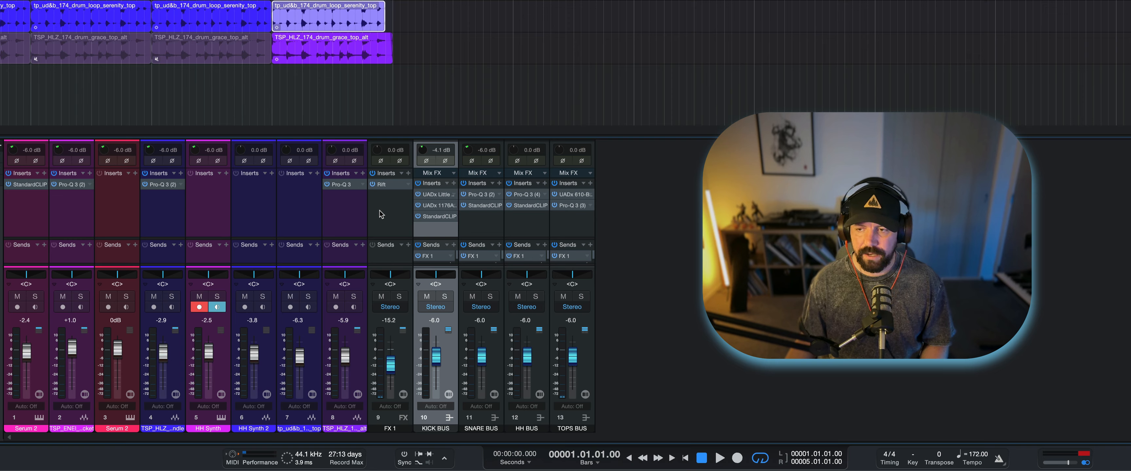
click(399, 296)
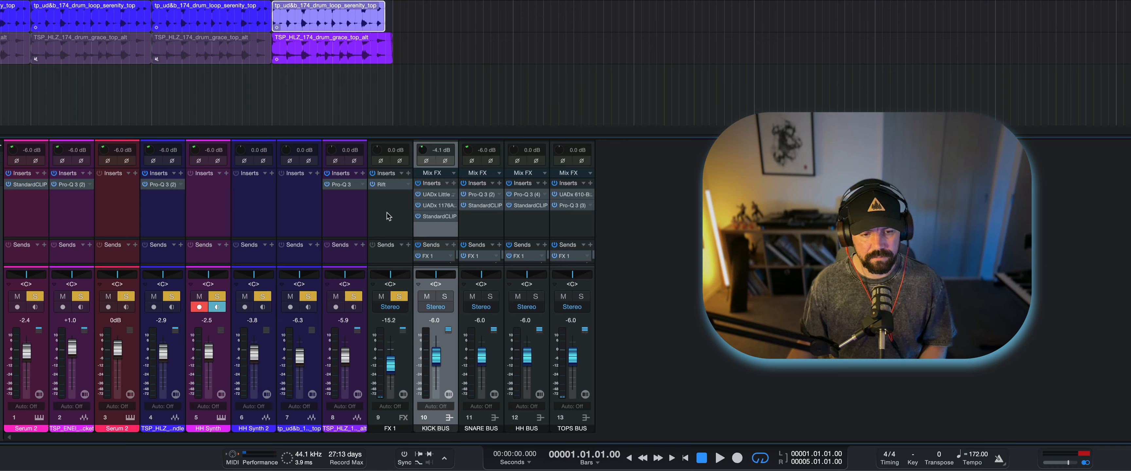
Rename the FX 1 channel as Drum Crunch.
double_click(389, 431)
text(Drum C)
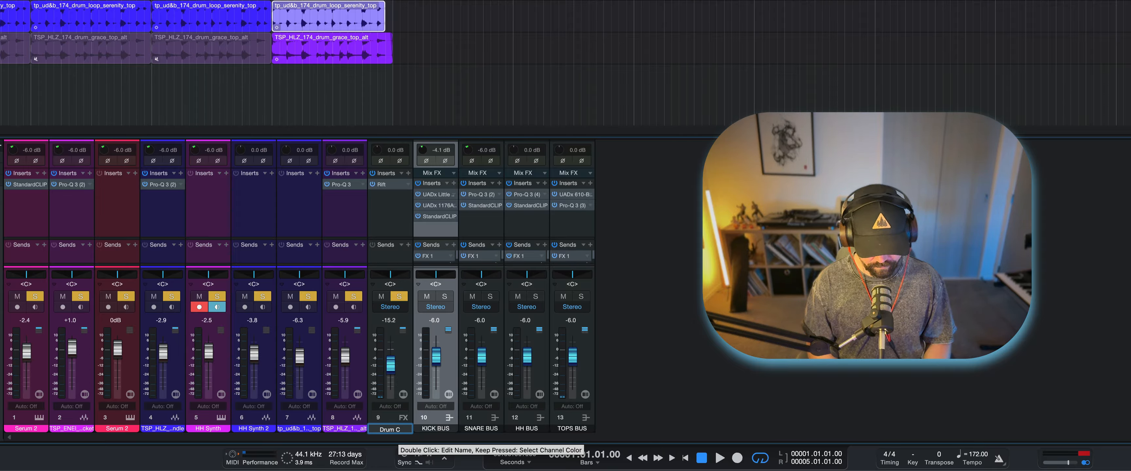
text(runch)
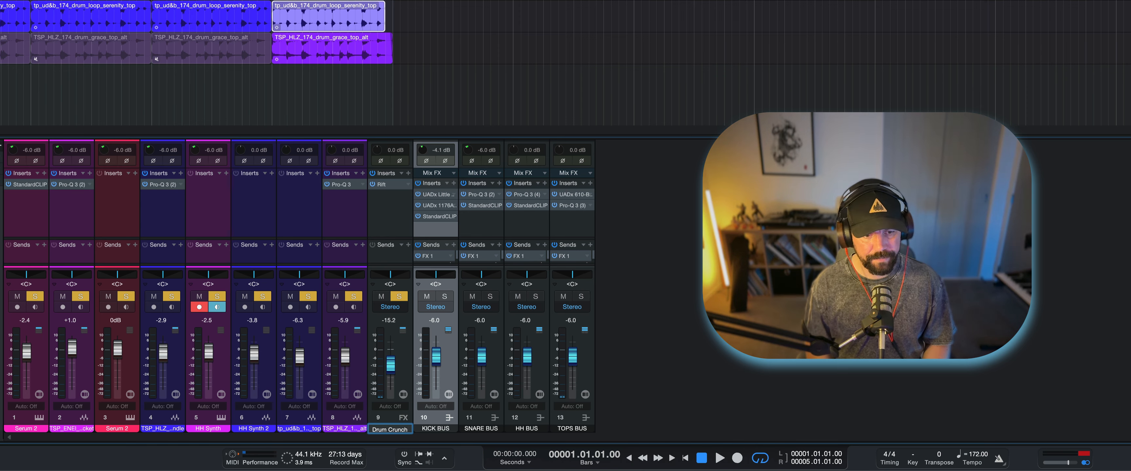
key(Return)
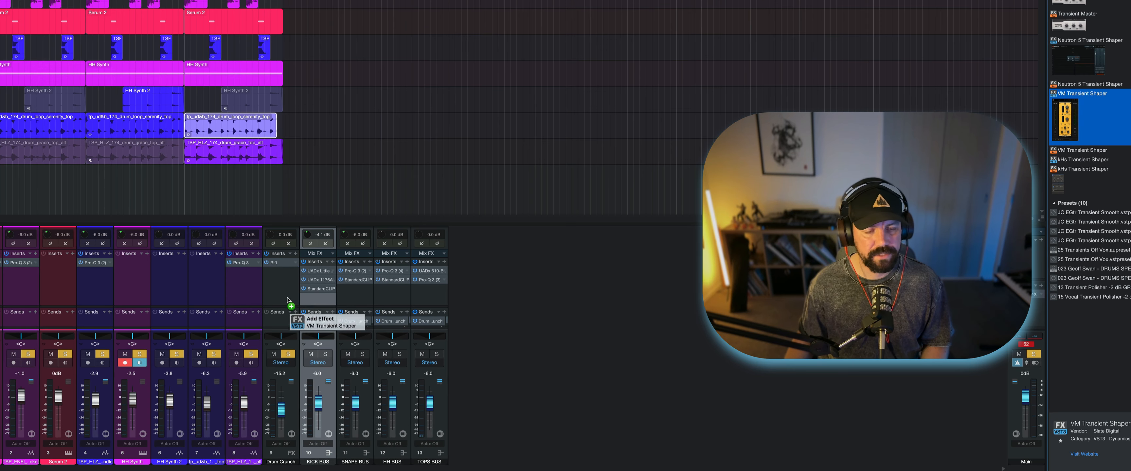
Insert VM Transient Shaper on the Drum Crunch channel and raise its fader to +1.4 dB during playback.
drag(290, 316, 278, 286)
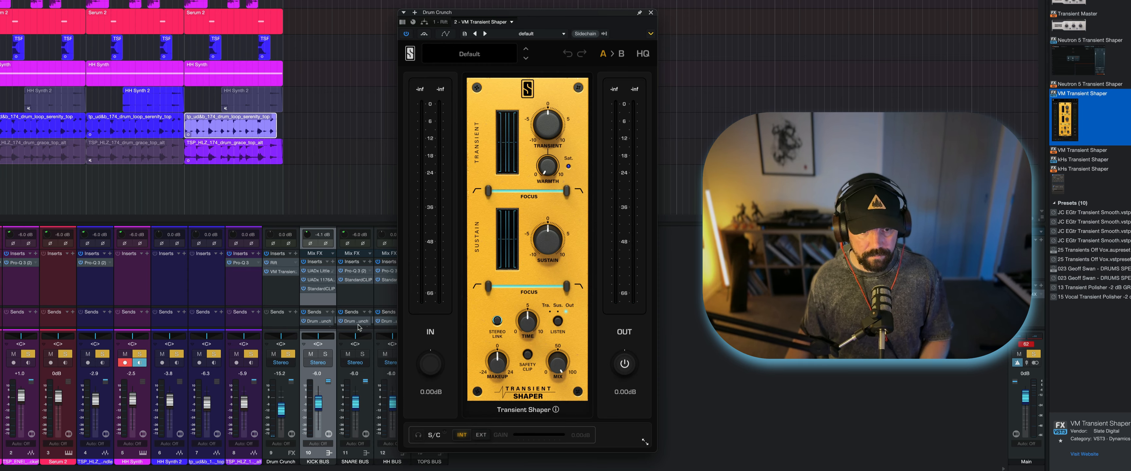
key(space)
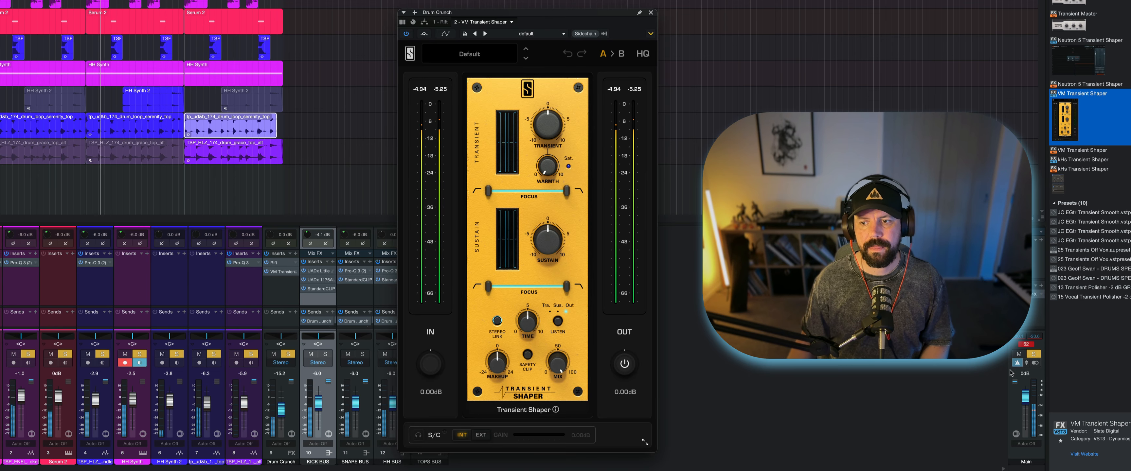
click(1023, 345)
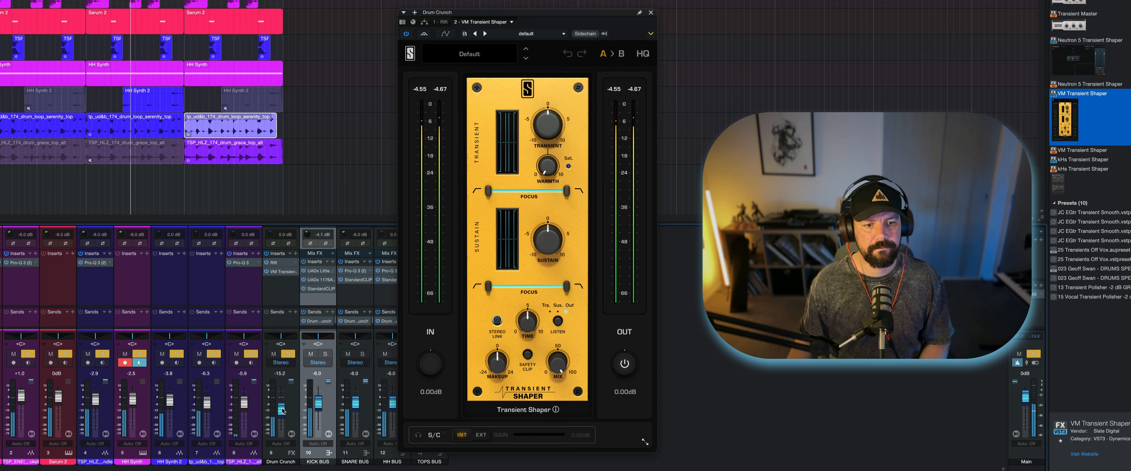
drag(282, 411, 282, 404)
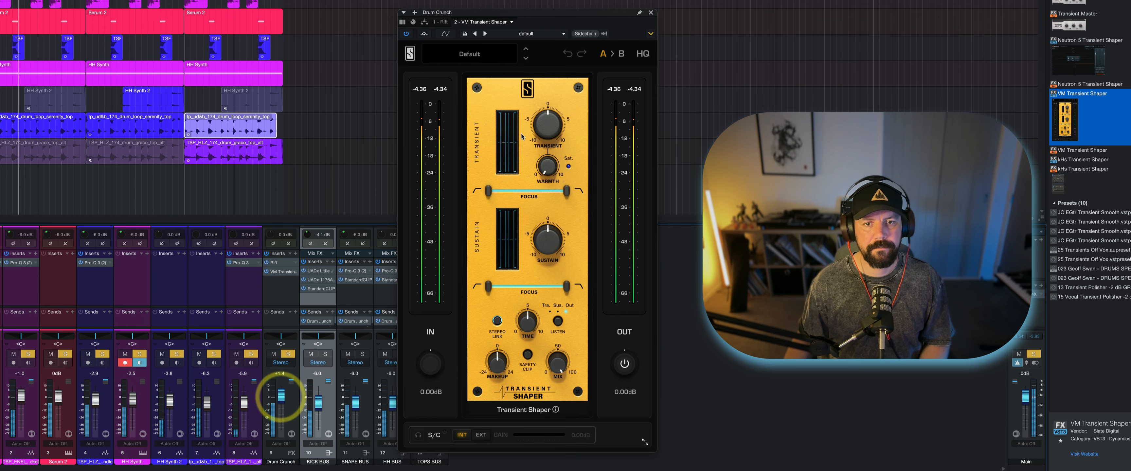
Shape the soloed drums in VM Transient Shaper by setting Transient to 2.43 and reducing Sustain.
drag(548, 125, 548, 105)
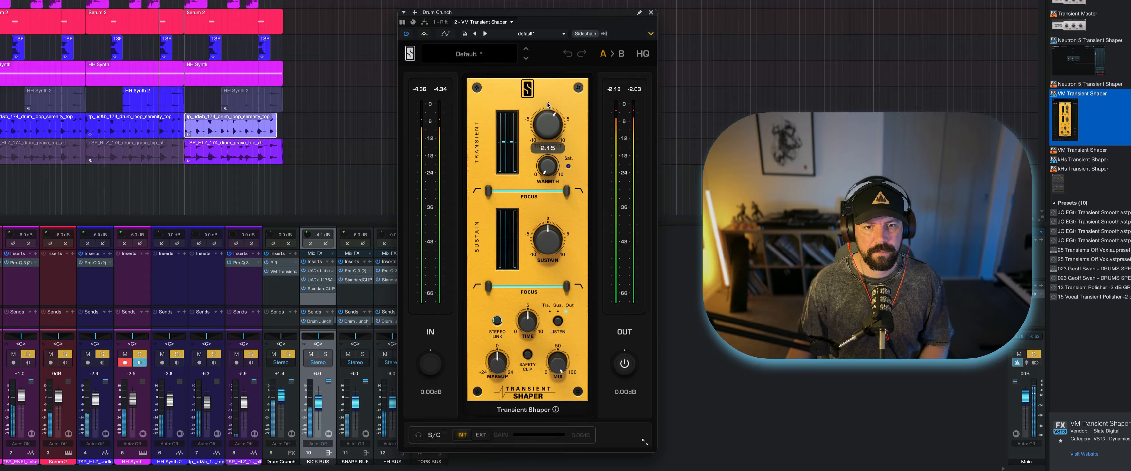
drag(548, 244, 540, 260)
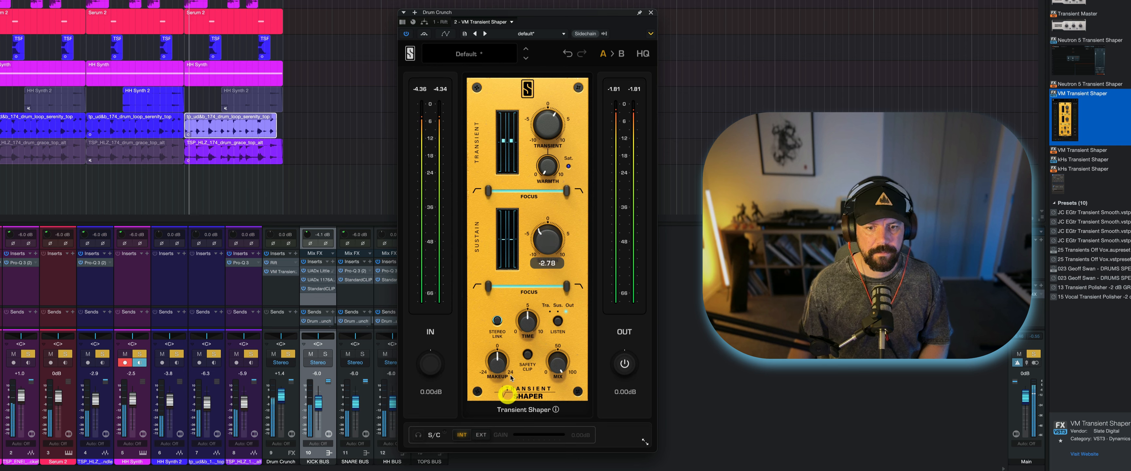
click(527, 356)
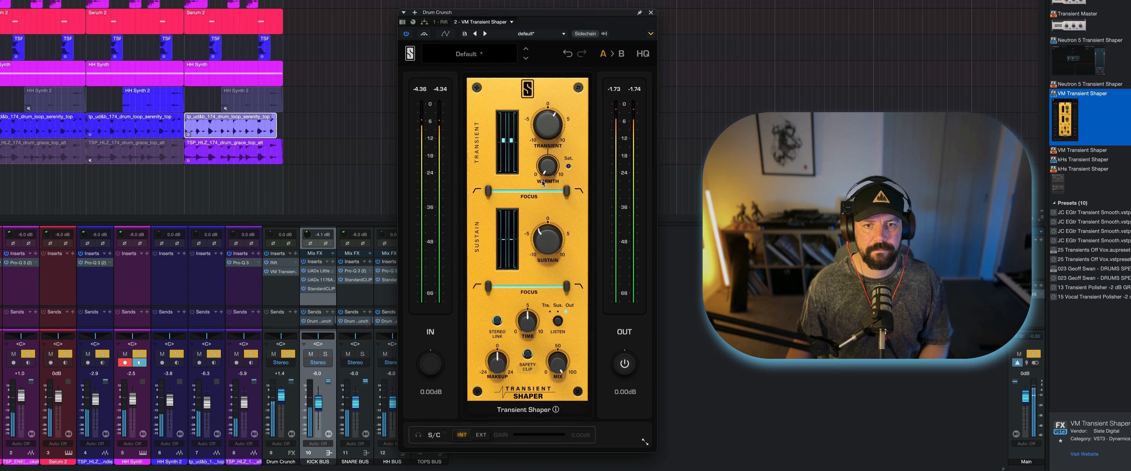
drag(547, 166, 599, 60)
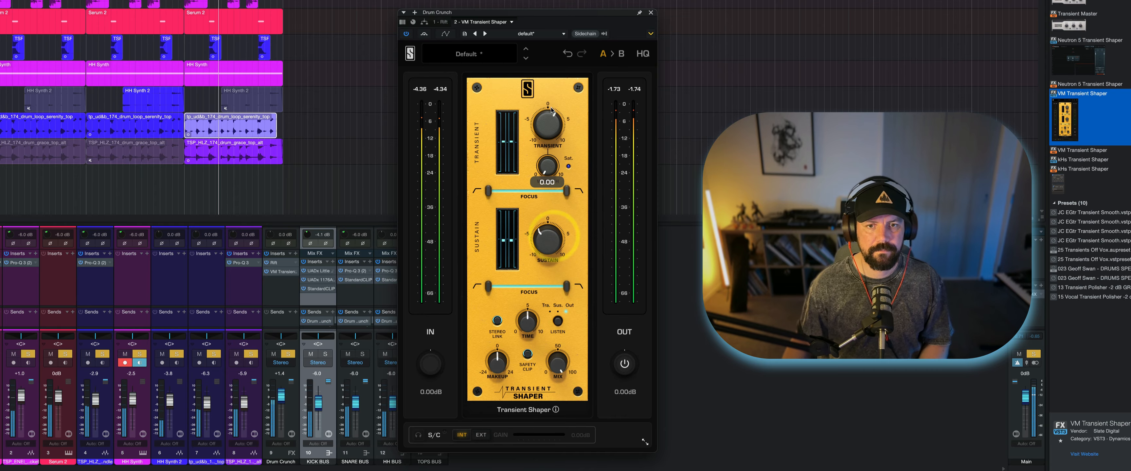
mouse_move(549, 124)
drag(549, 123, 542, 114)
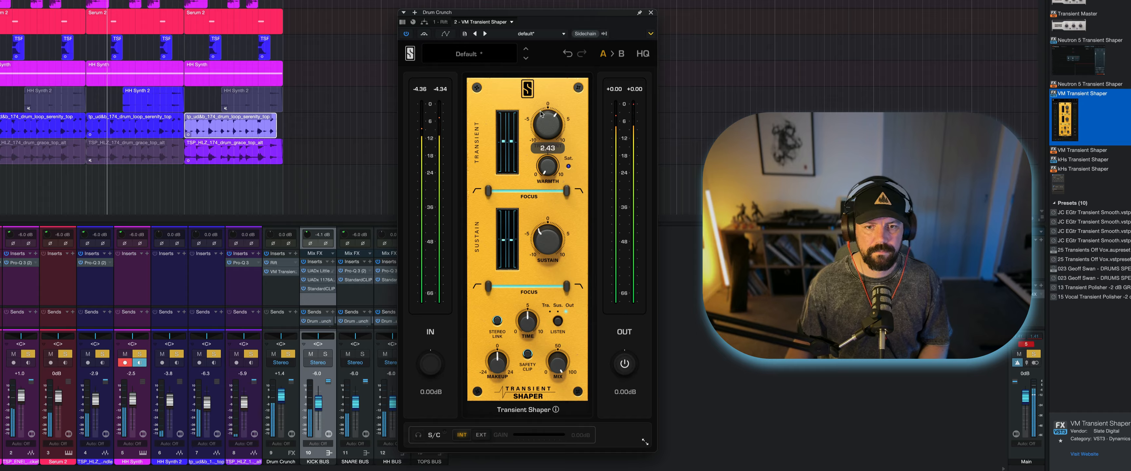
mouse_move(547, 240)
mouse_down()
mouse_move(542, 282)
mouse_move(540, 241)
mouse_up()
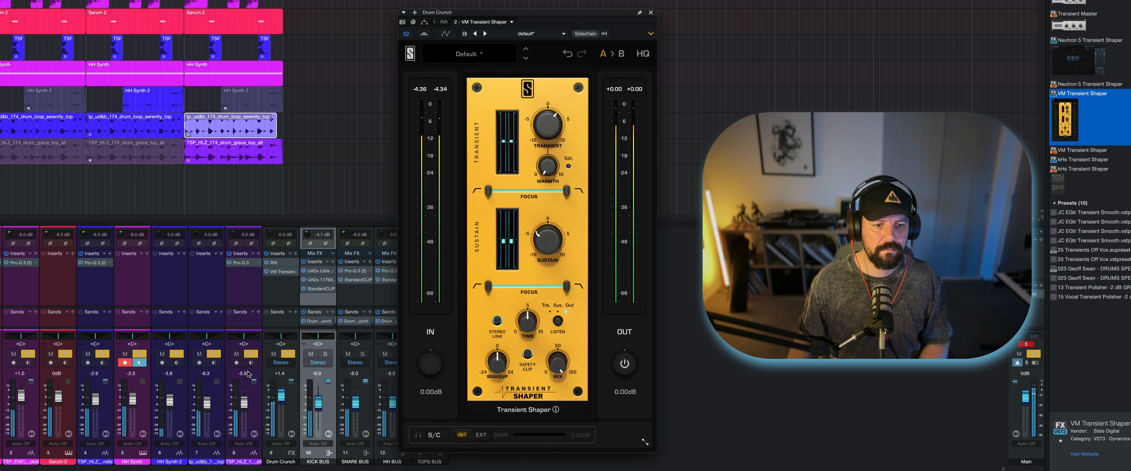
Set the Drum Crunch fader to -15.6 dB and unsolo the channel during playback.
click(281, 374)
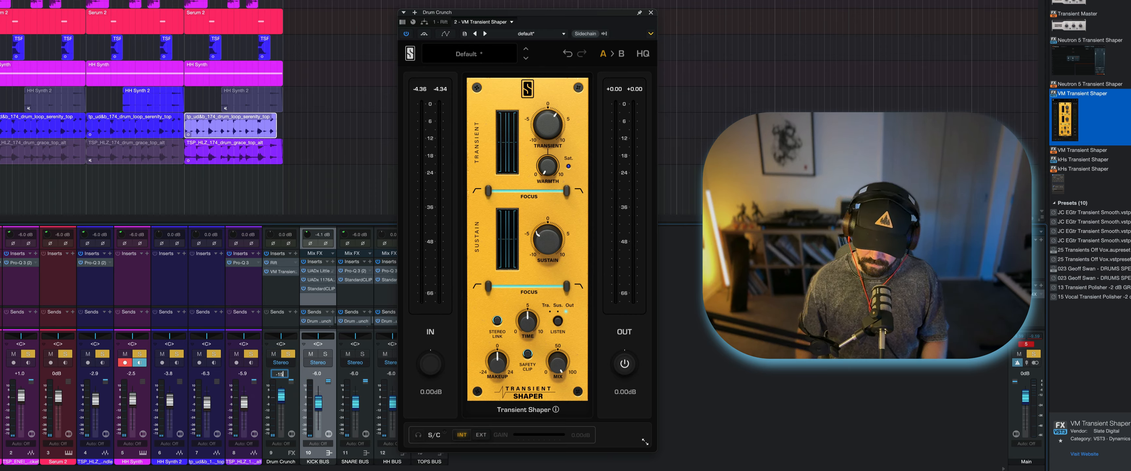
text(-153)
key(BackSpace)
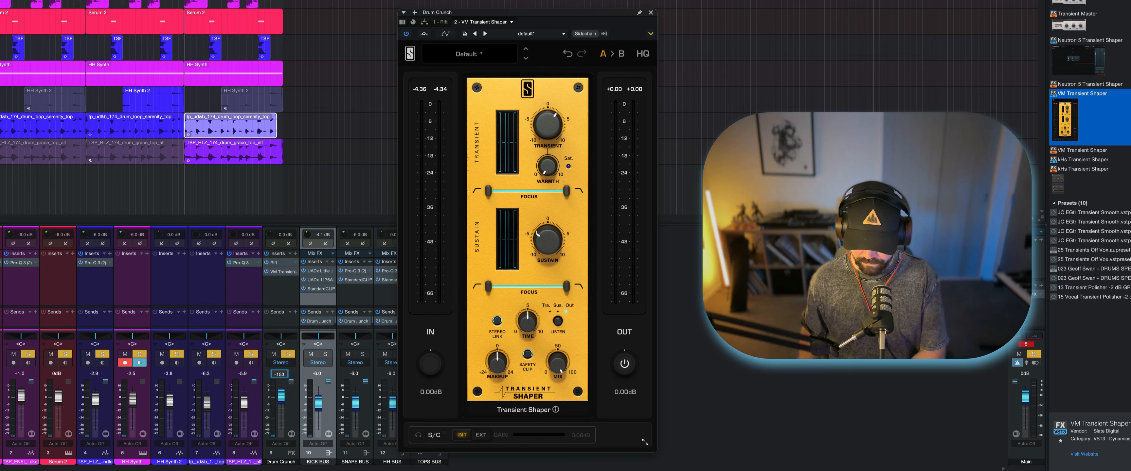
text(.6)
key(Return)
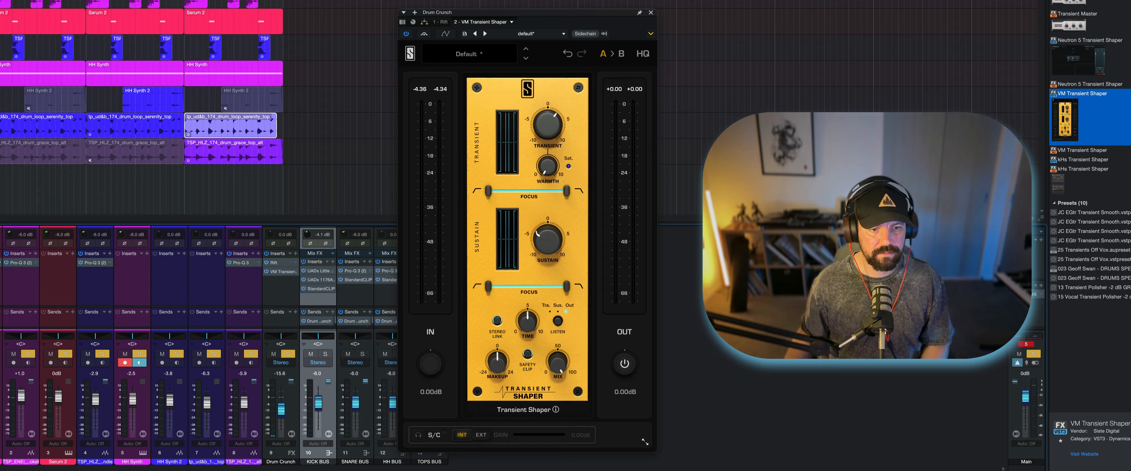
key(space)
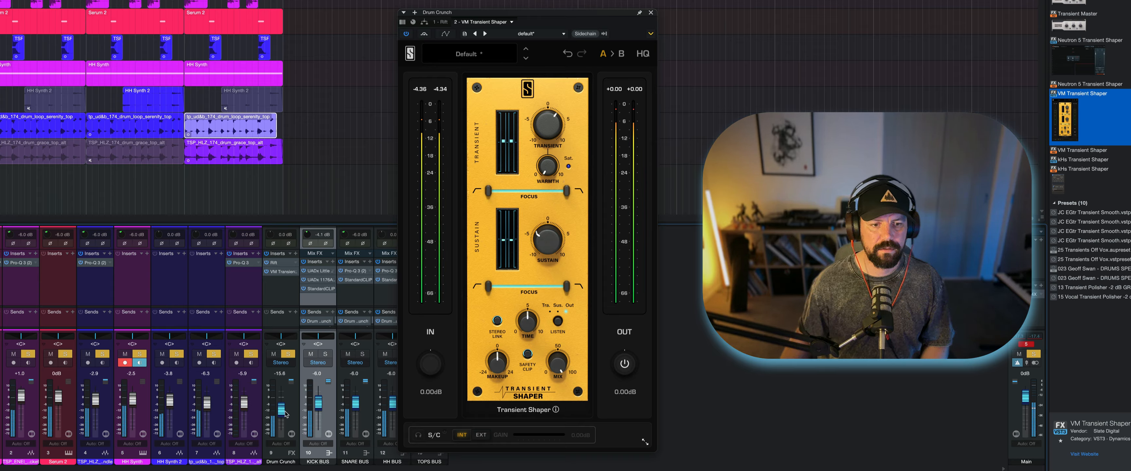
click(289, 355)
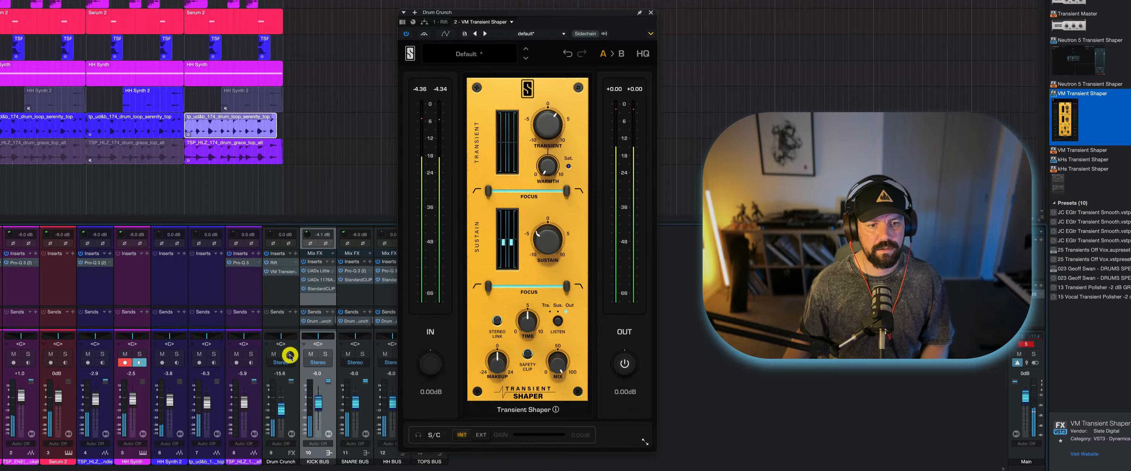
Pull the Drum Crunch fader fully down, and blend it back in under the drums up to -9.7 dB.
click(292, 413)
scroll(293, 414, down, 10)
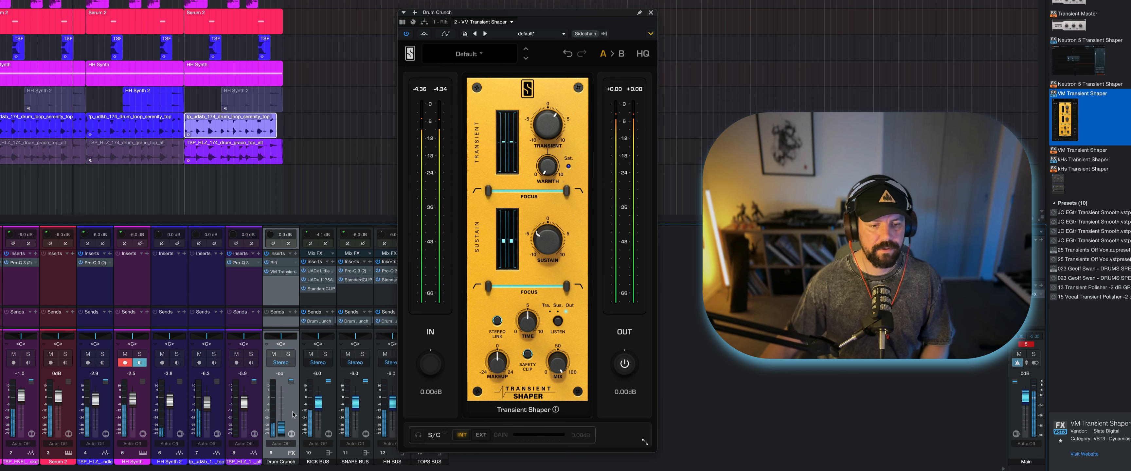
scroll(293, 414, up, 2)
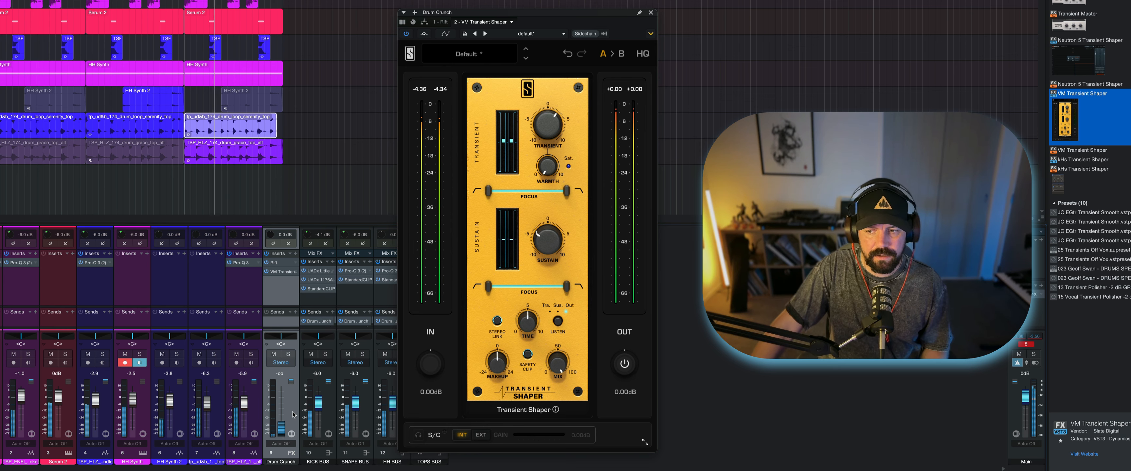
scroll(293, 413, up, 3)
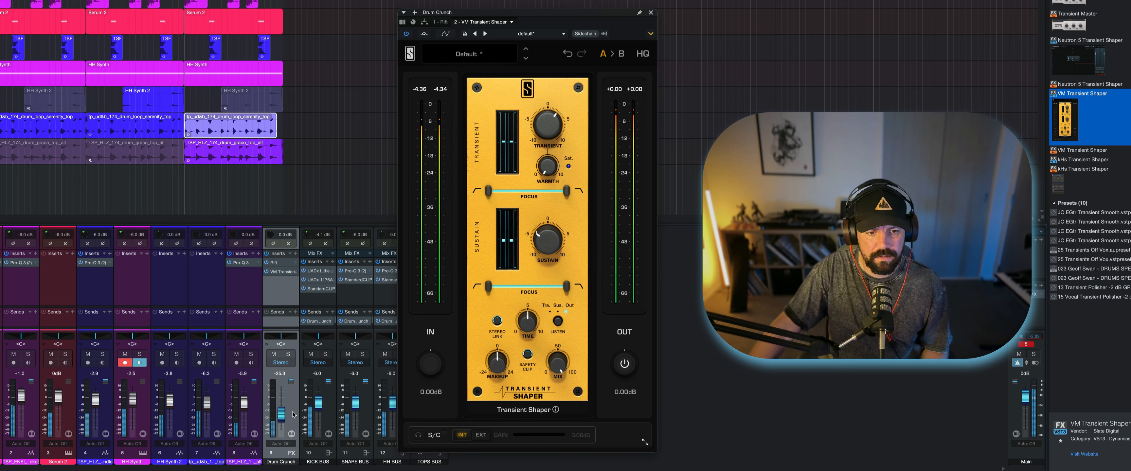
scroll(293, 414, up, 3)
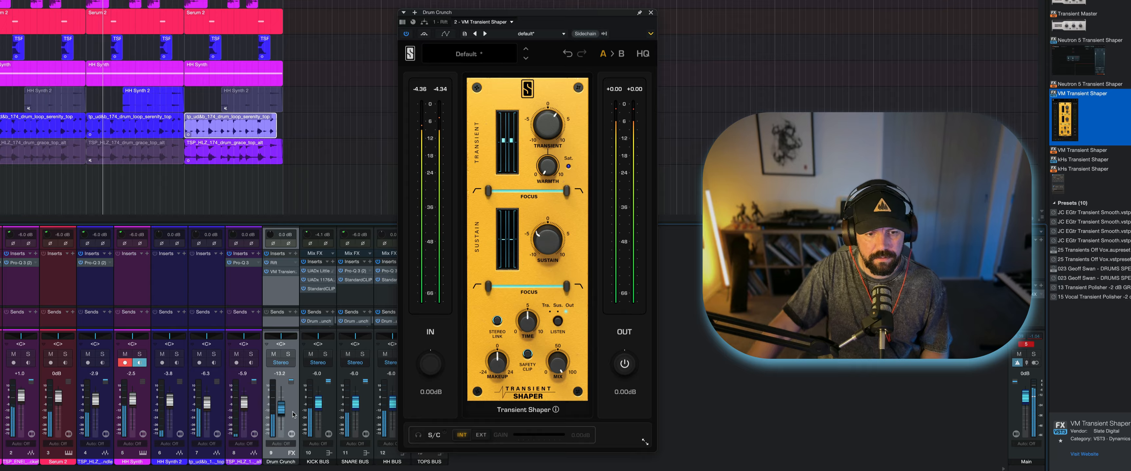
scroll(293, 413, up, 2)
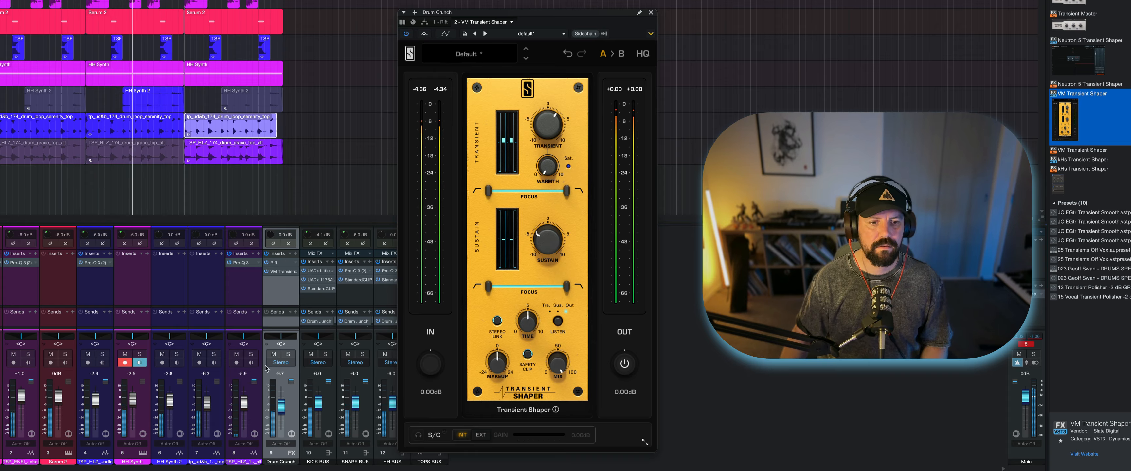
Compare the drums with Drum Crunch muted and unmuted, and close the VM Transient Shaper window.
click(274, 355)
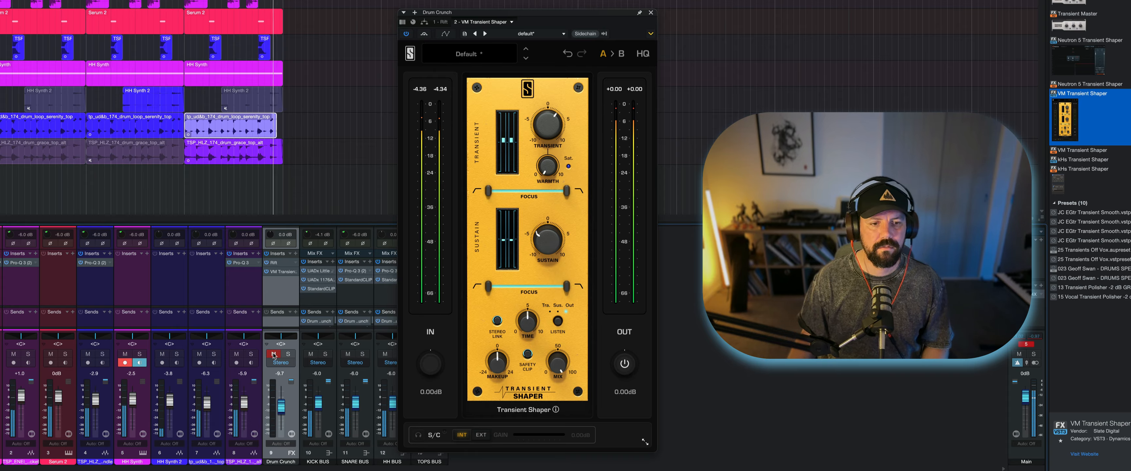
click(274, 354)
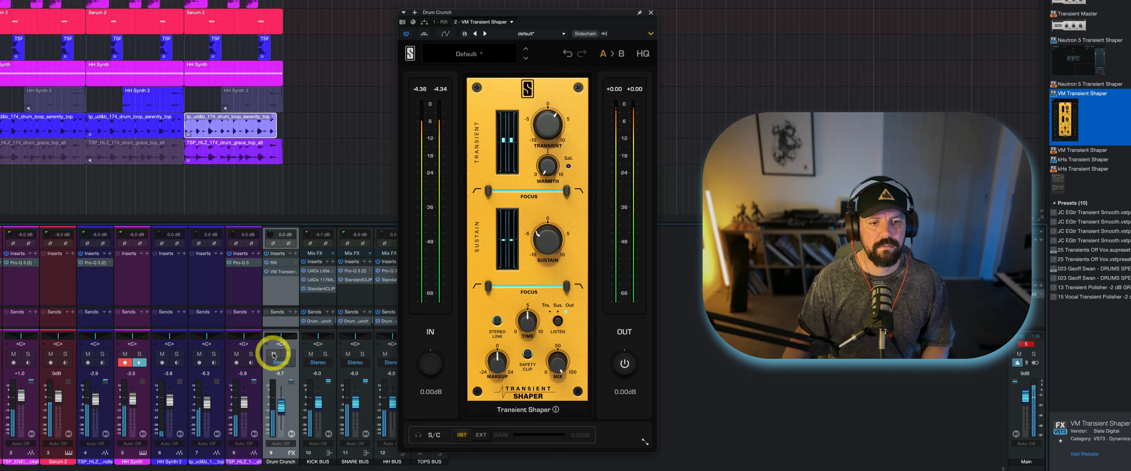
click(650, 14)
Add a shared bus for KICK BUS through TOPS BUS and name it DRUM BUS.
click(335, 398)
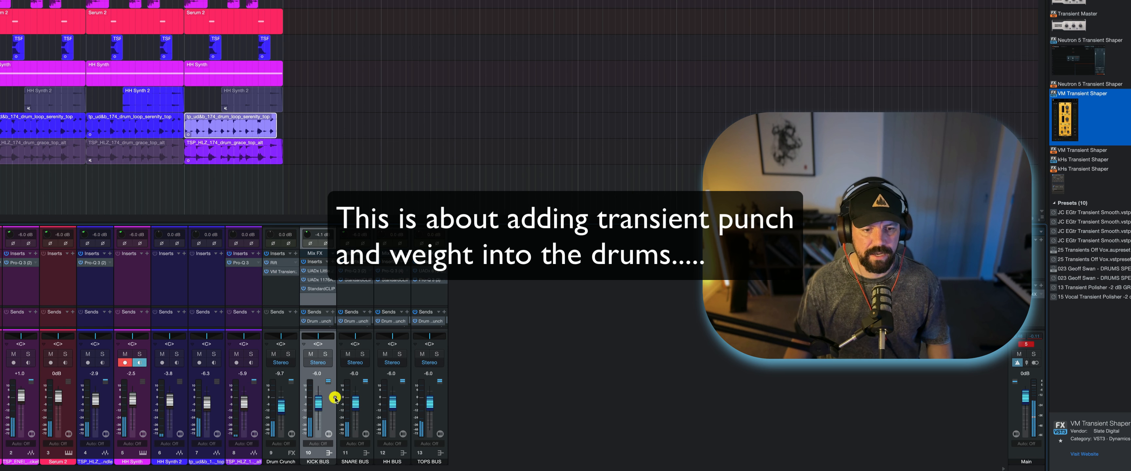
shift+click(442, 404)
right_click(445, 403)
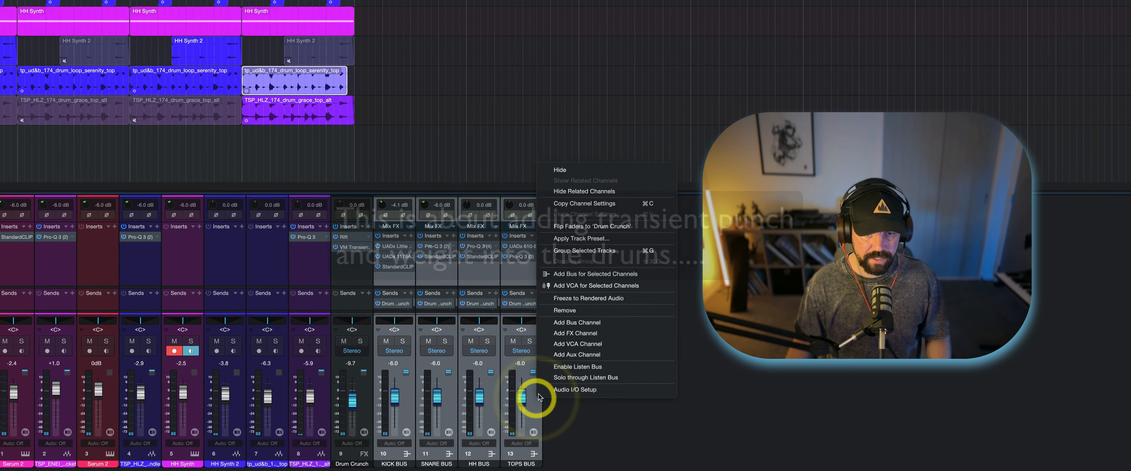
click(589, 273)
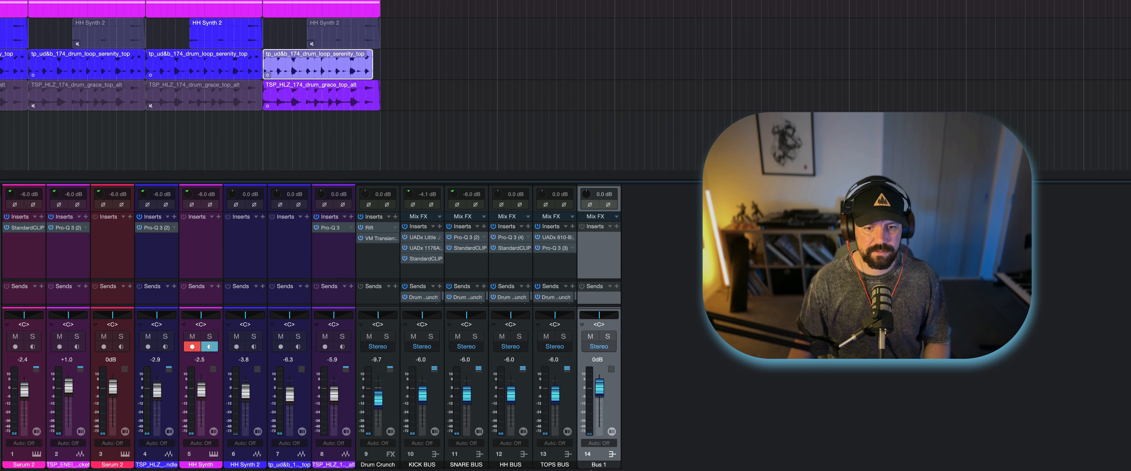
double_click(593, 465)
text(DRUM BUS)
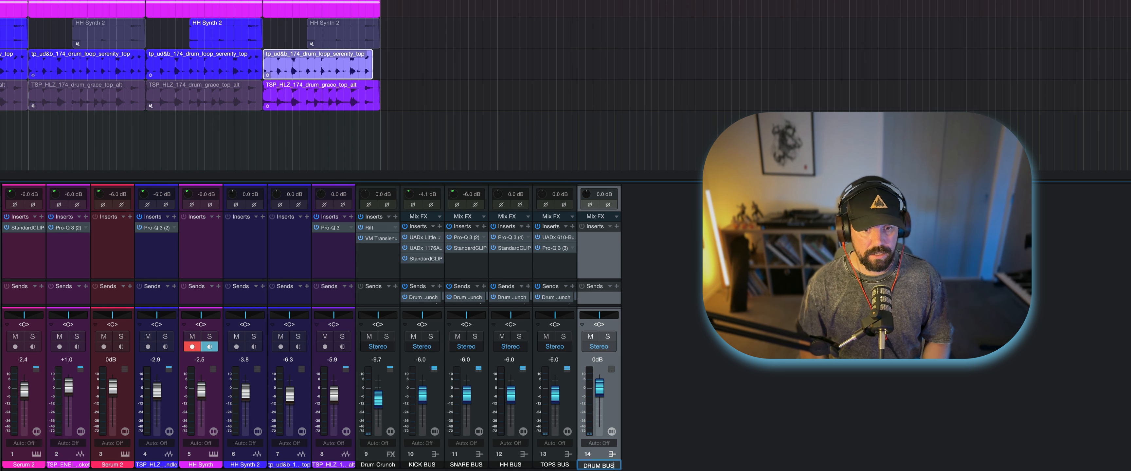
key(Return)
Reveal the channel routing and send the Drum Crunch output to DRUM BUS.
drag(377, 307, 376, 291)
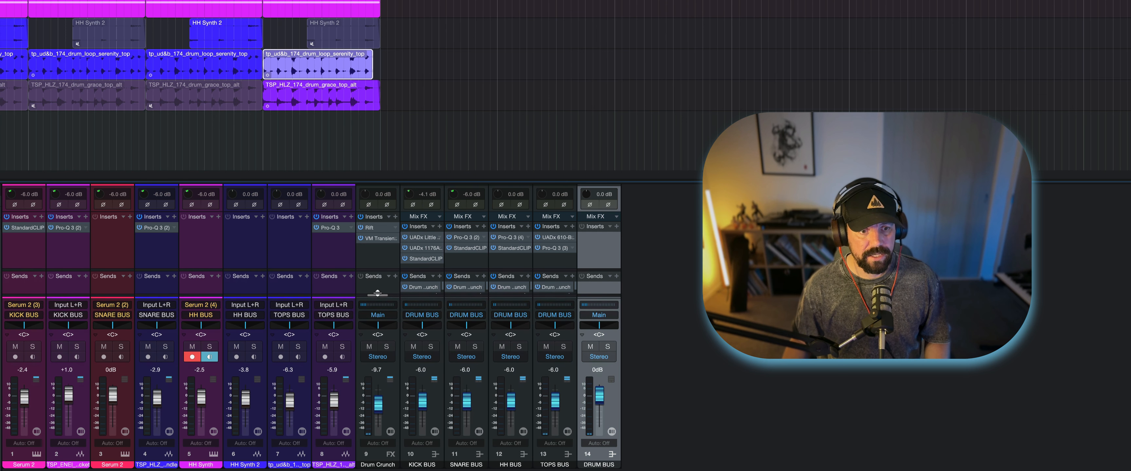
click(378, 309)
click(372, 344)
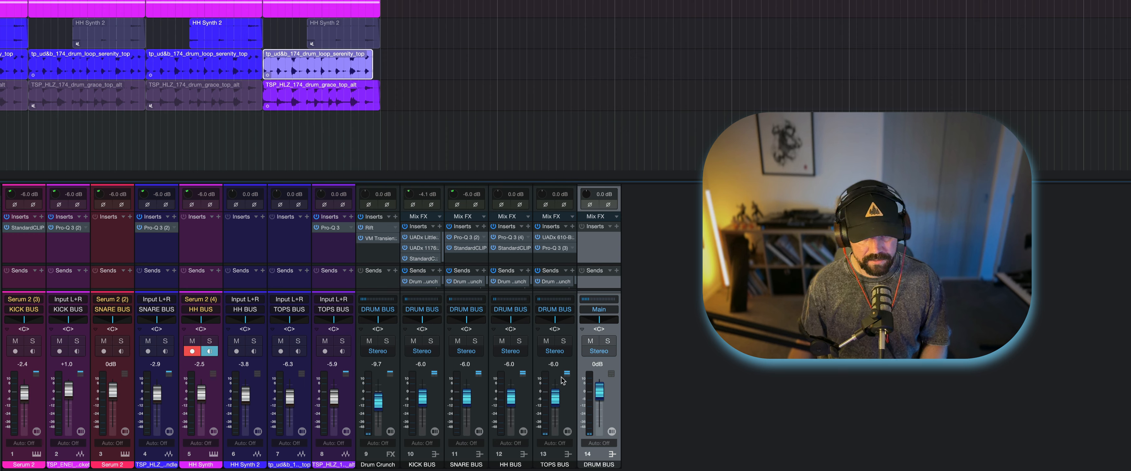
Rename DRUM BUS as DRUM SUM.
double_click(600, 465)
text(DR)
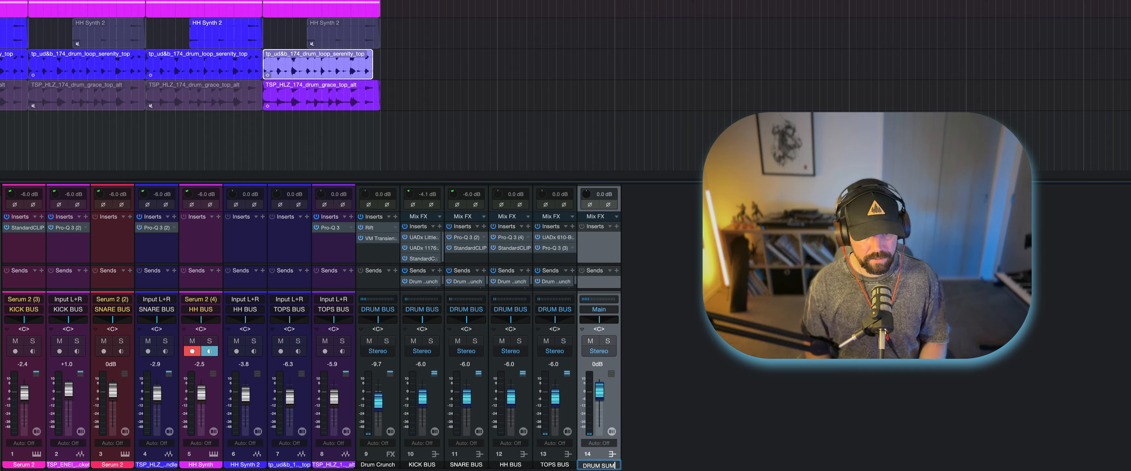
key(Return)
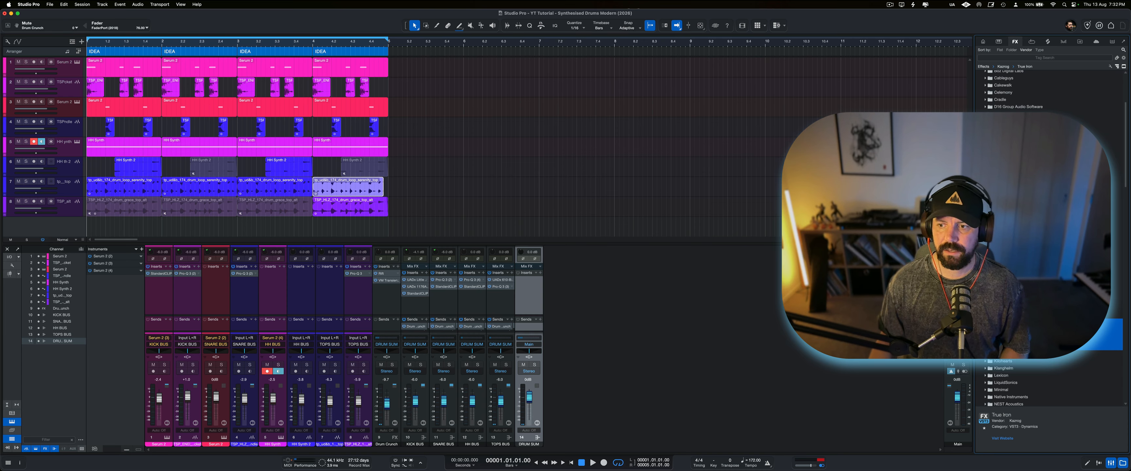
Insert True Iron on the DRUM SUM channel and set its Crush to 4.0 dB.
drag(1006, 324, 520, 293)
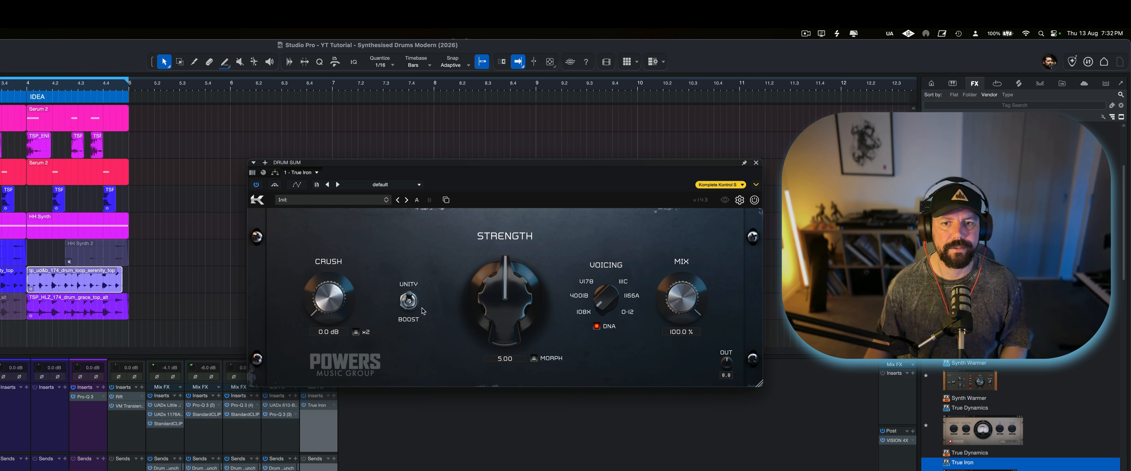
drag(341, 299, 350, 256)
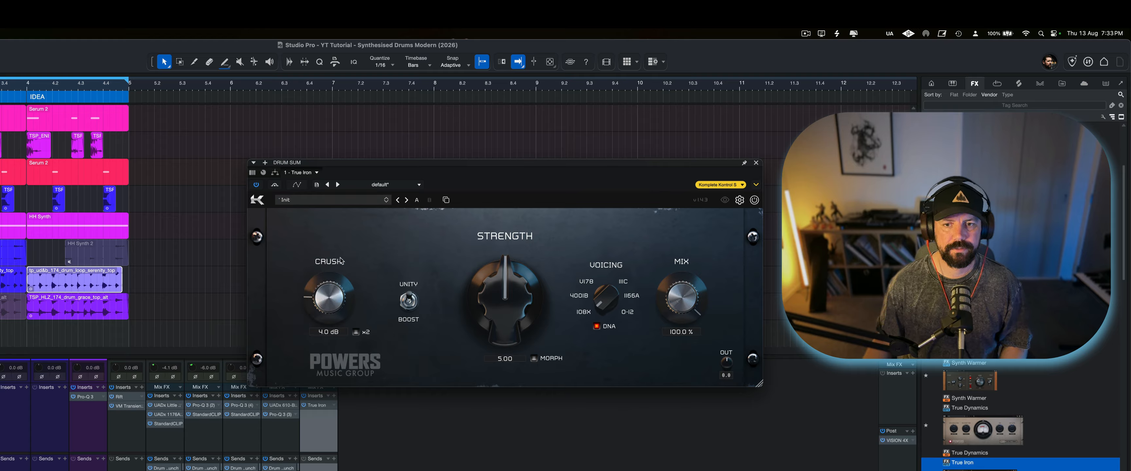
On True Iron, set Crush to 4.9 dB and Strength to 10.00, enable Morph, choose the 108X voicing and lower the output slightly.
drag(493, 315, 514, 320)
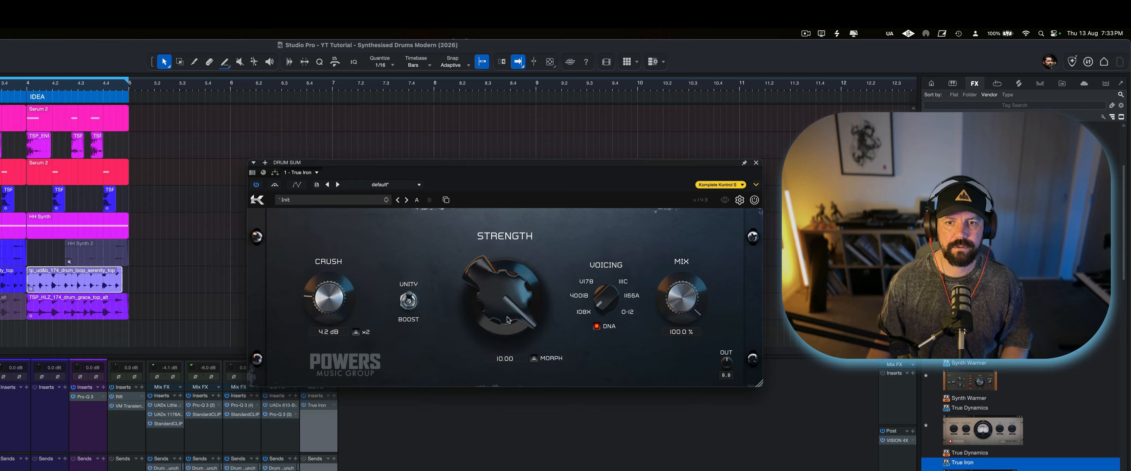
click(534, 358)
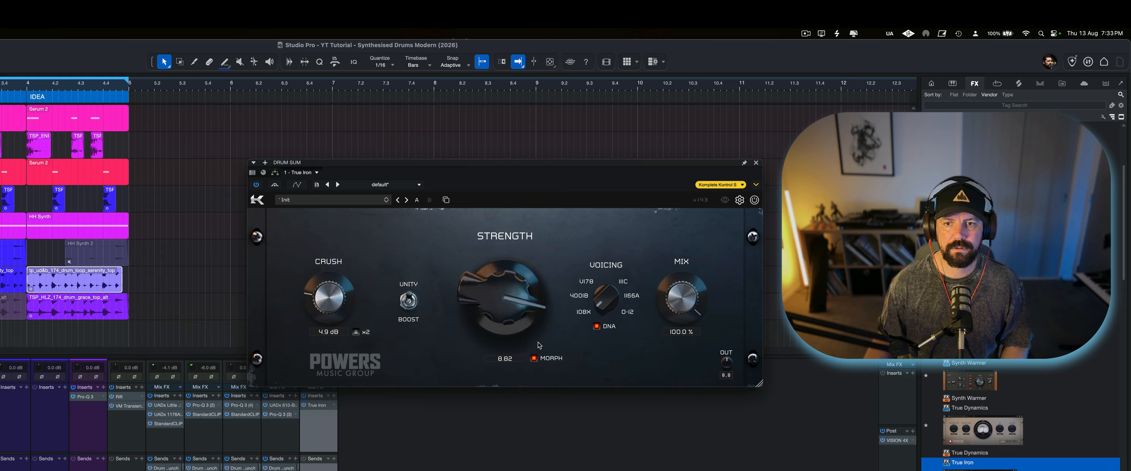
click(571, 294)
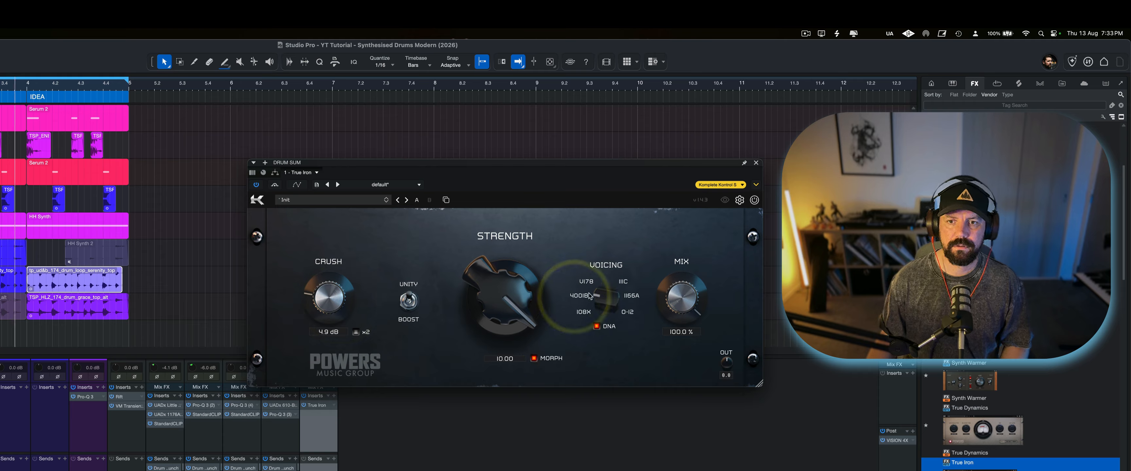
click(585, 313)
mouse_move(732, 368)
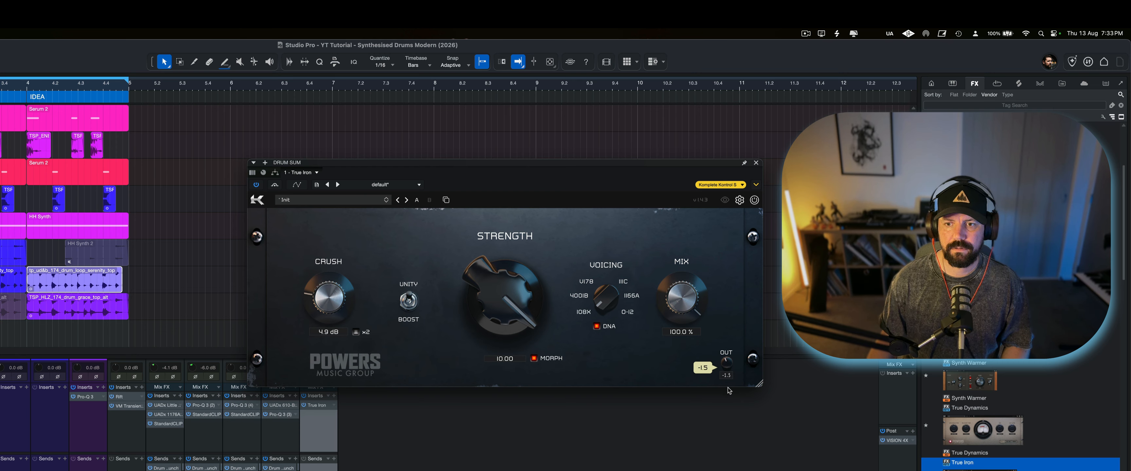
click(450, 266)
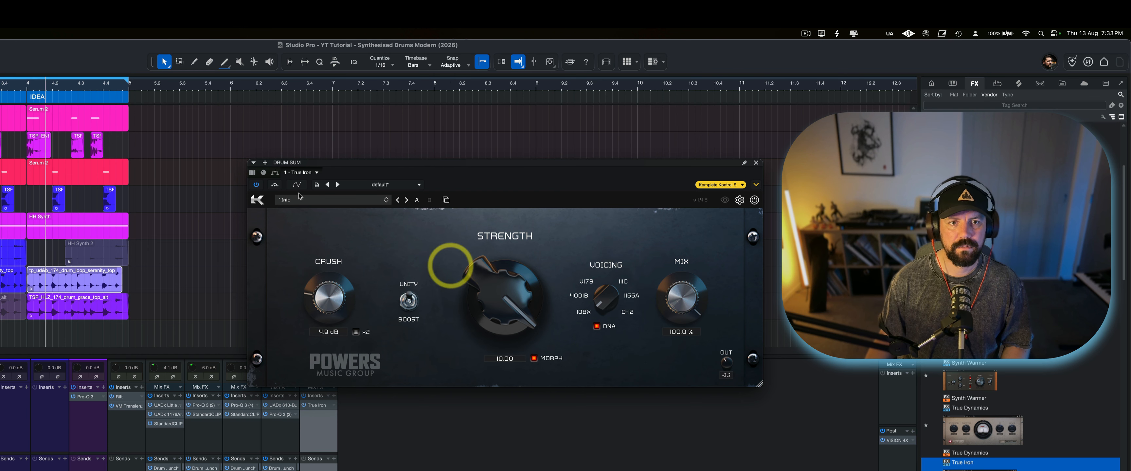
Compare the drums with True Iron bypassed and active during playback.
click(273, 186)
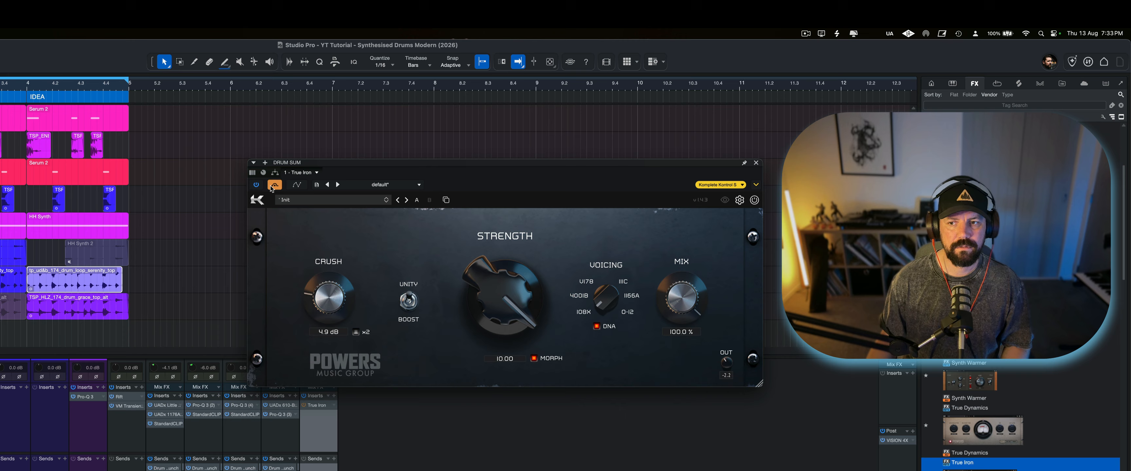
click(270, 186)
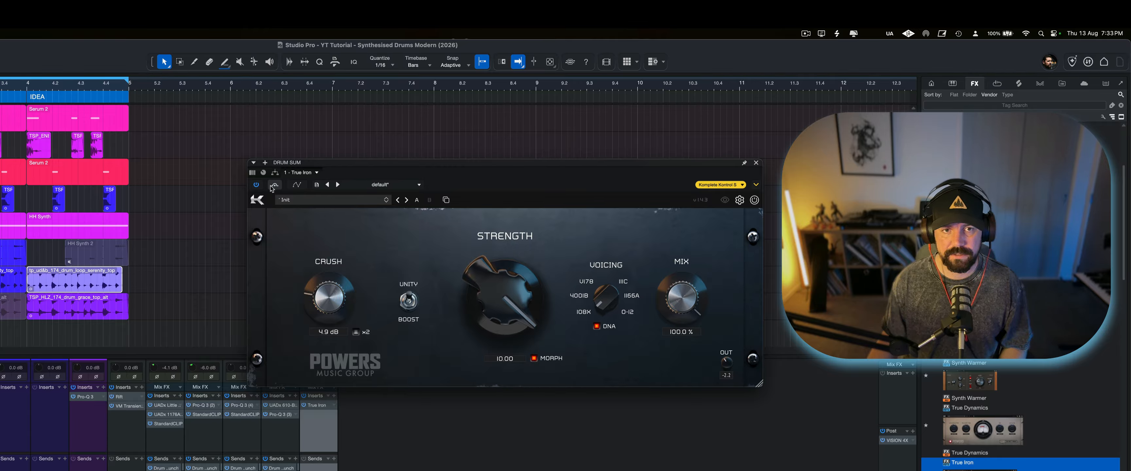
click(271, 188)
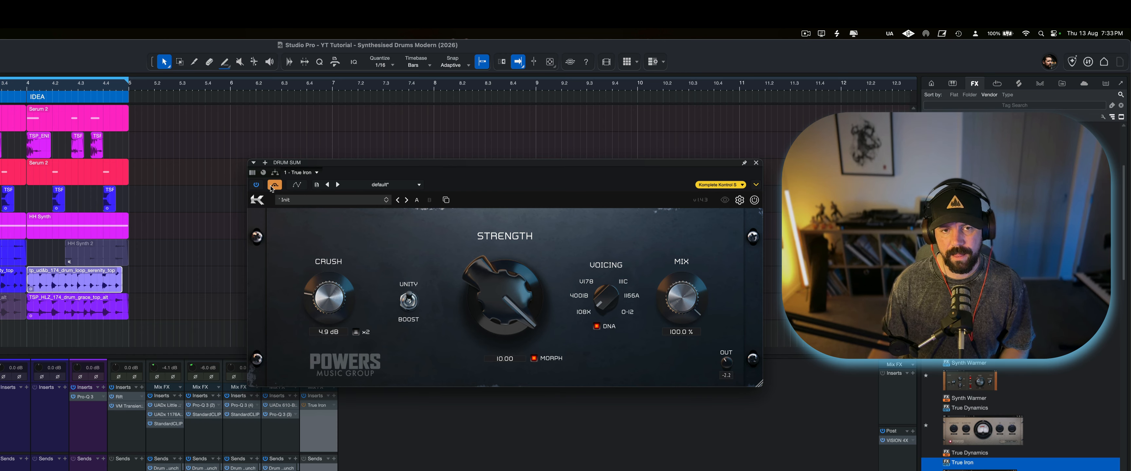
click(271, 188)
key(space)
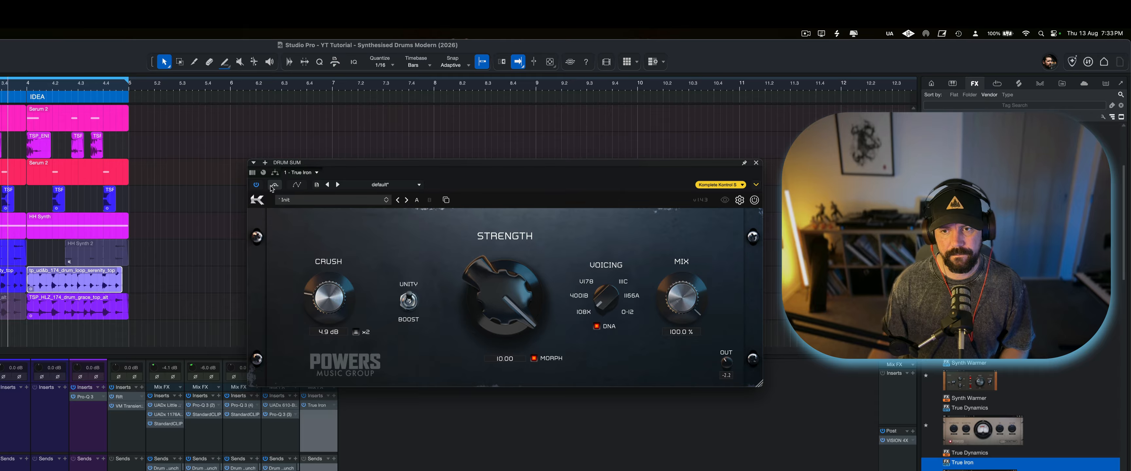
key(space)
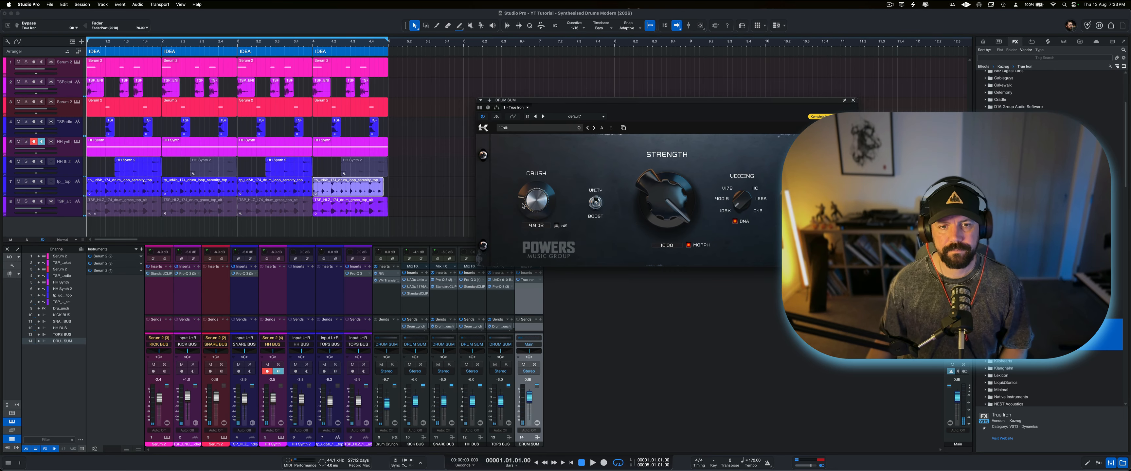
Close True Iron, search the effects for oxford, and insert Oxford Inflator after it on the DRUM SUM channel.
click(852, 101)
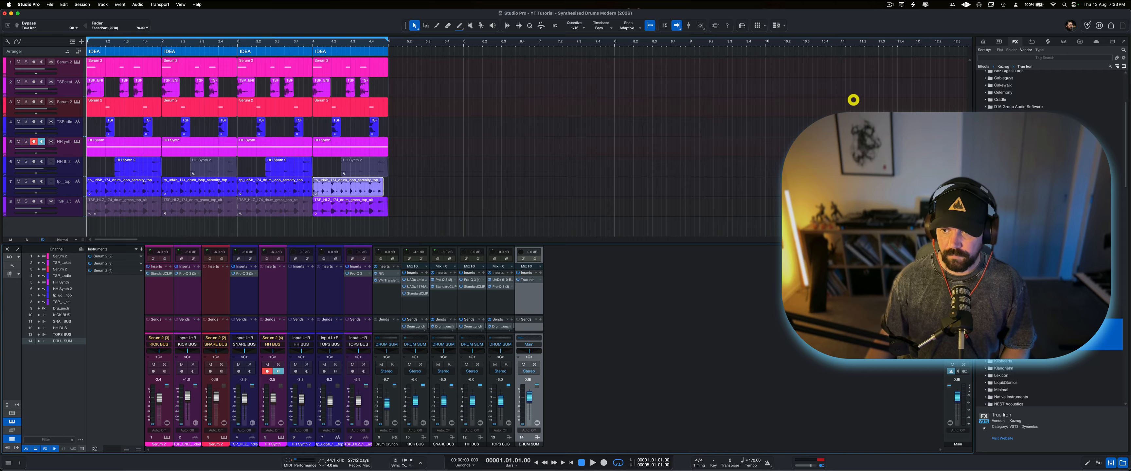
click(1123, 58)
click(1080, 58)
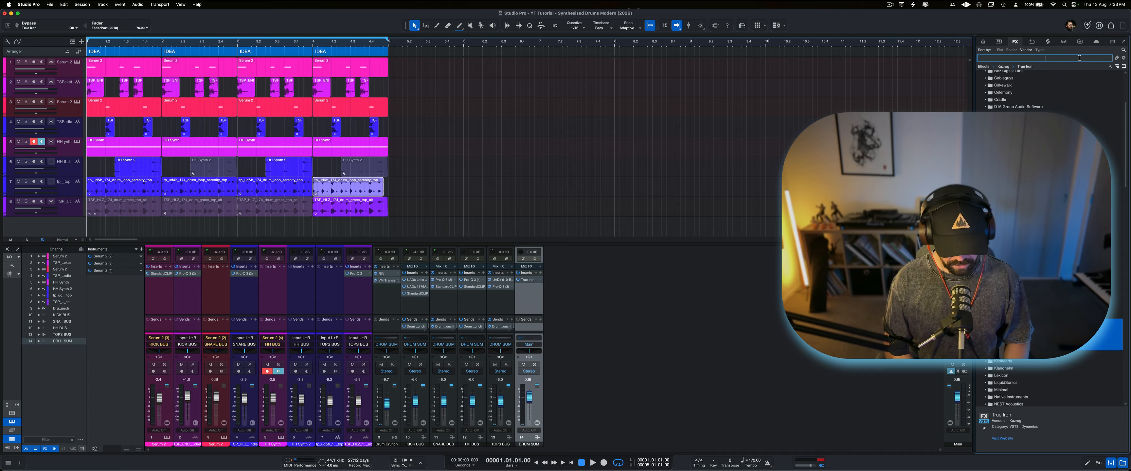
text(oxfo)
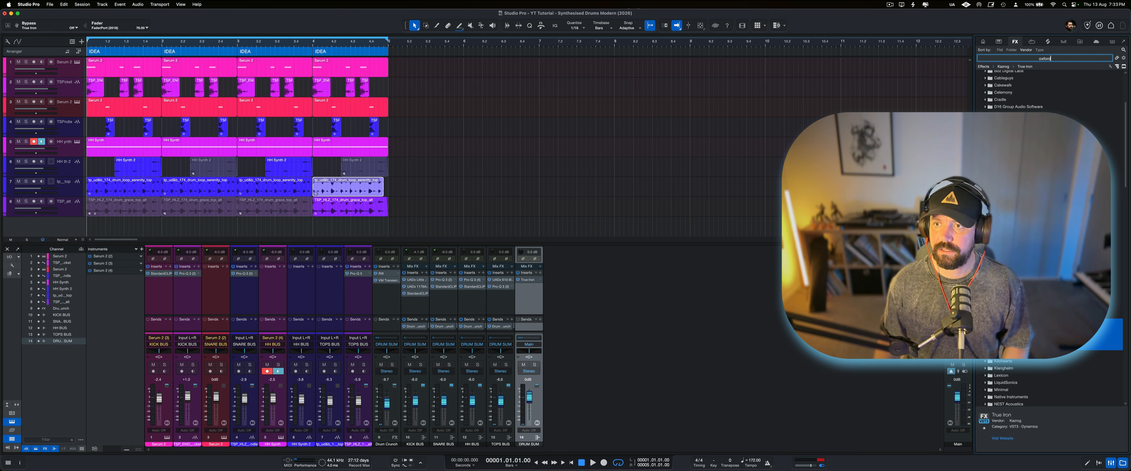
text(rd)
click(987, 101)
drag(987, 92, 520, 288)
key(space)
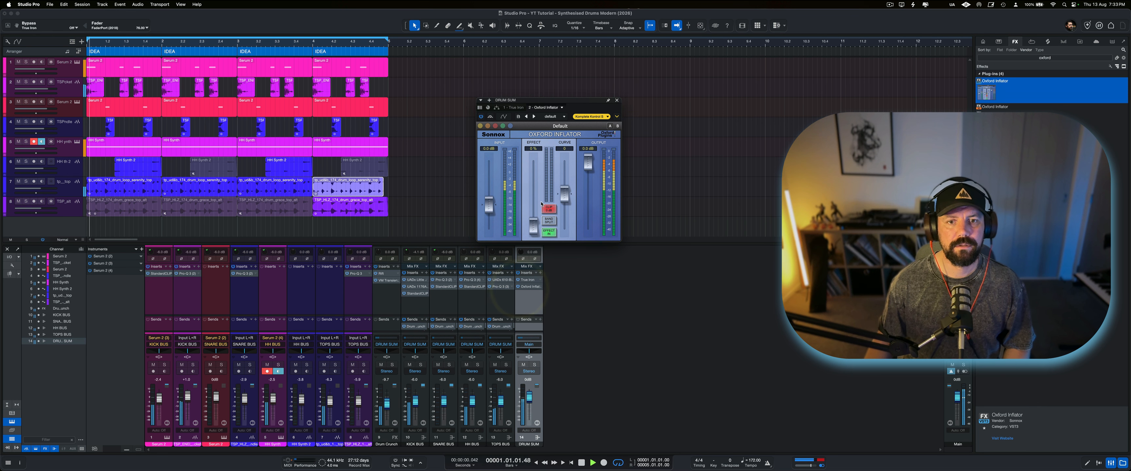
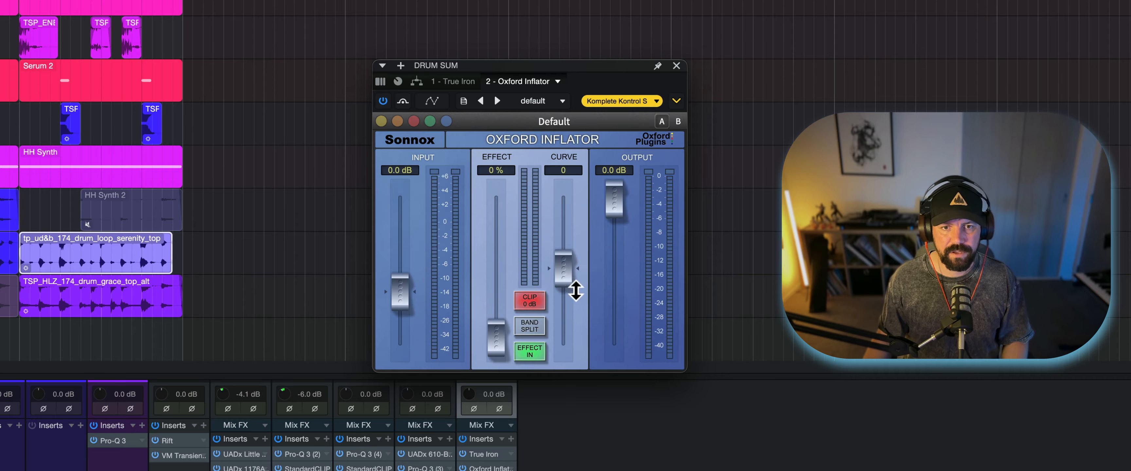
Set Oxford Inflator's Input to 2.30 dB, Effect to 60.5 % and Curve to -10.5 during playback, and close the plug-in.
mouse_move(571, 277)
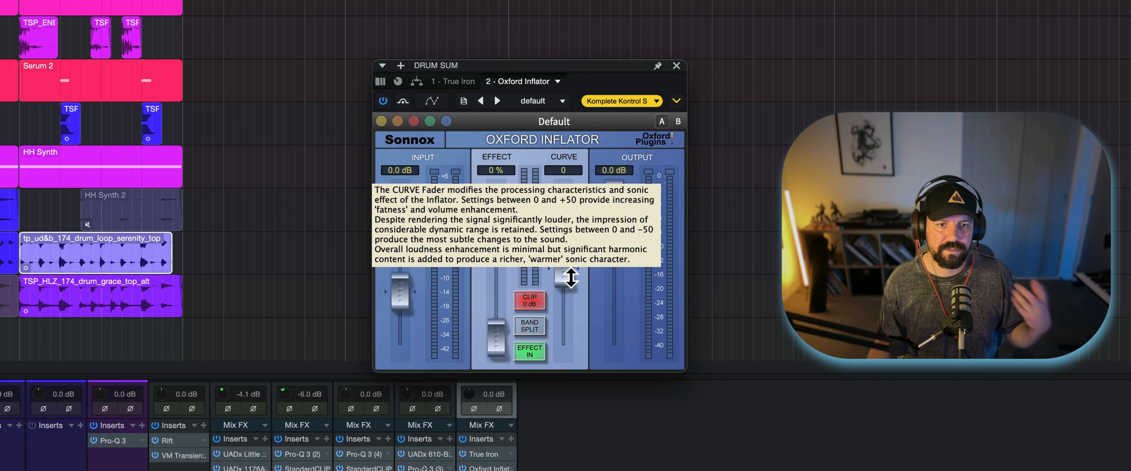
mouse_move(497, 345)
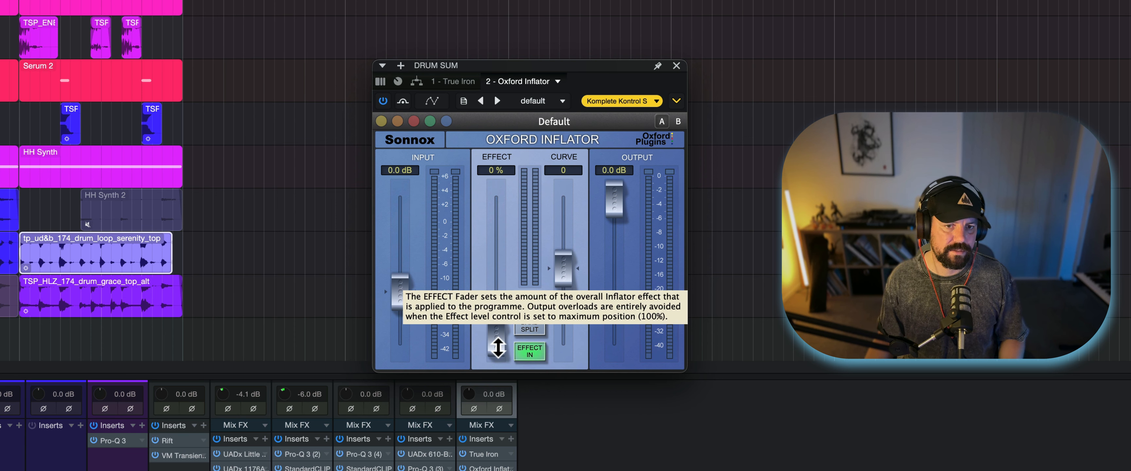
key(space)
drag(498, 348, 500, 267)
drag(567, 283, 567, 306)
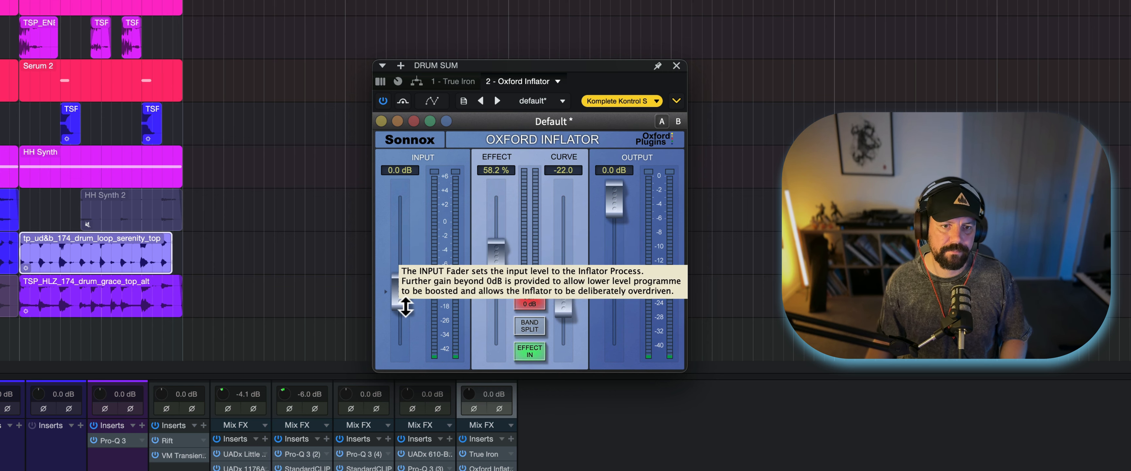
drag(404, 308, 400, 291)
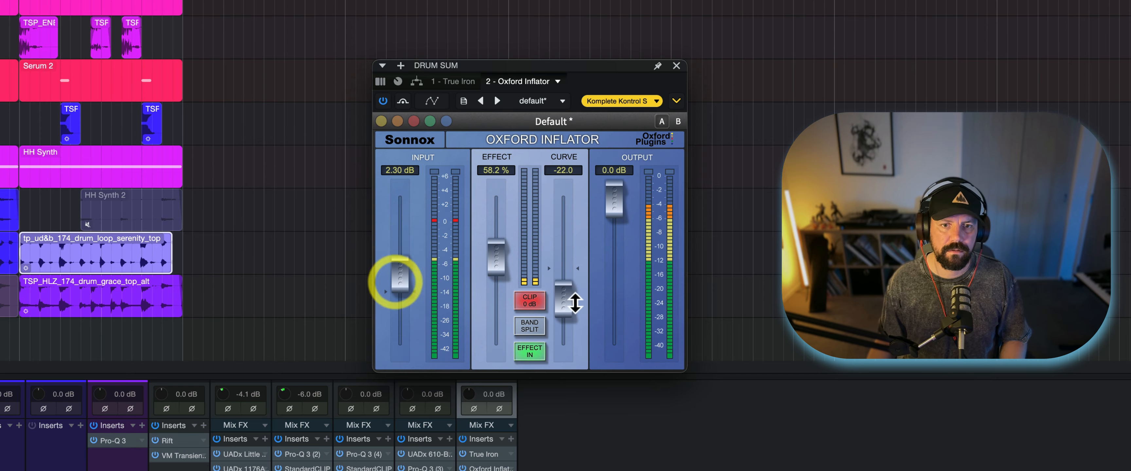
mouse_move(576, 303)
mouse_down()
mouse_move(575, 229)
mouse_move(577, 319)
mouse_move(573, 291)
mouse_up()
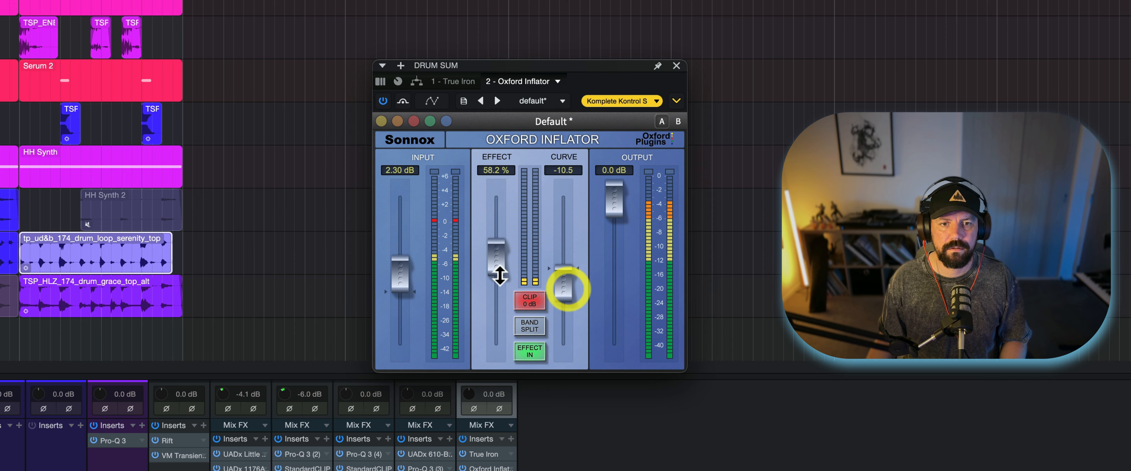
drag(499, 275, 499, 270)
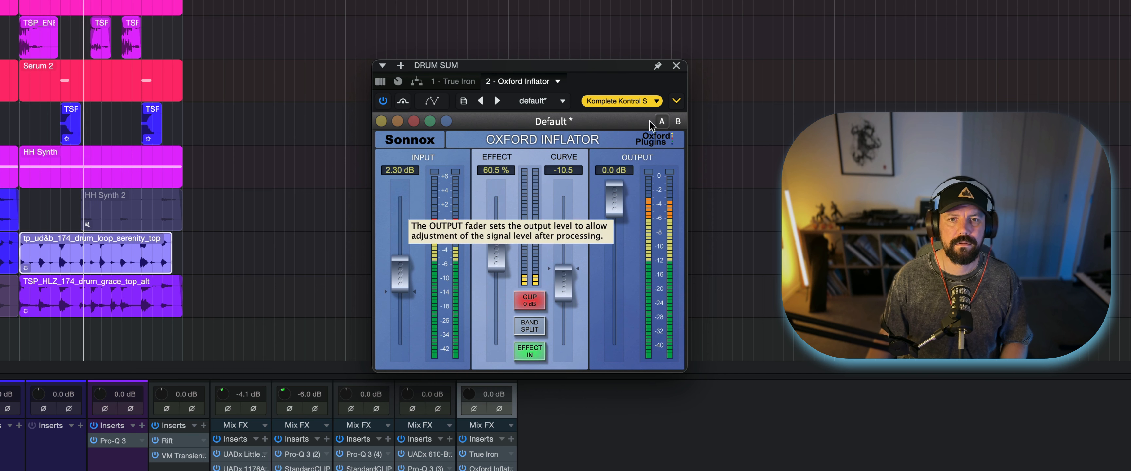
click(676, 66)
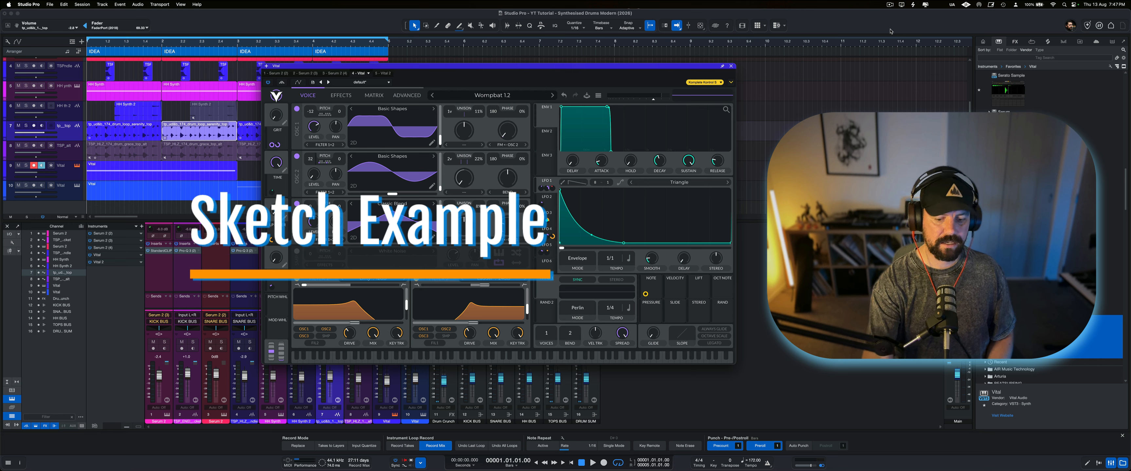
Play the sketch example with the processed drums and the added Vital parts.
key(space)
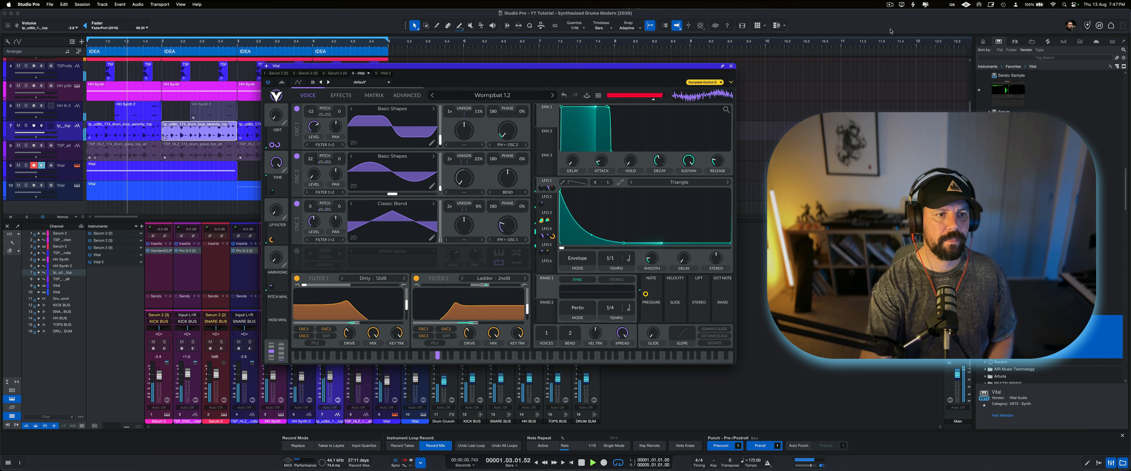